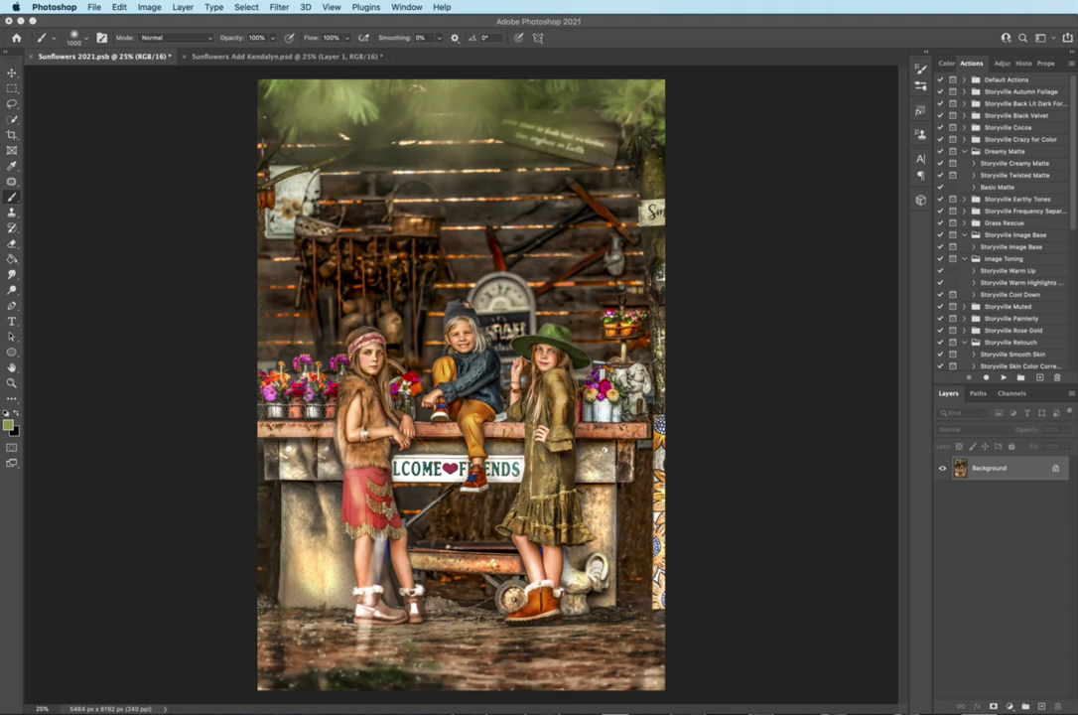
Compare the starting PSD composite with the edited image in Sunflowers 2021.psb, ending on the starting composite.
click(350, 60)
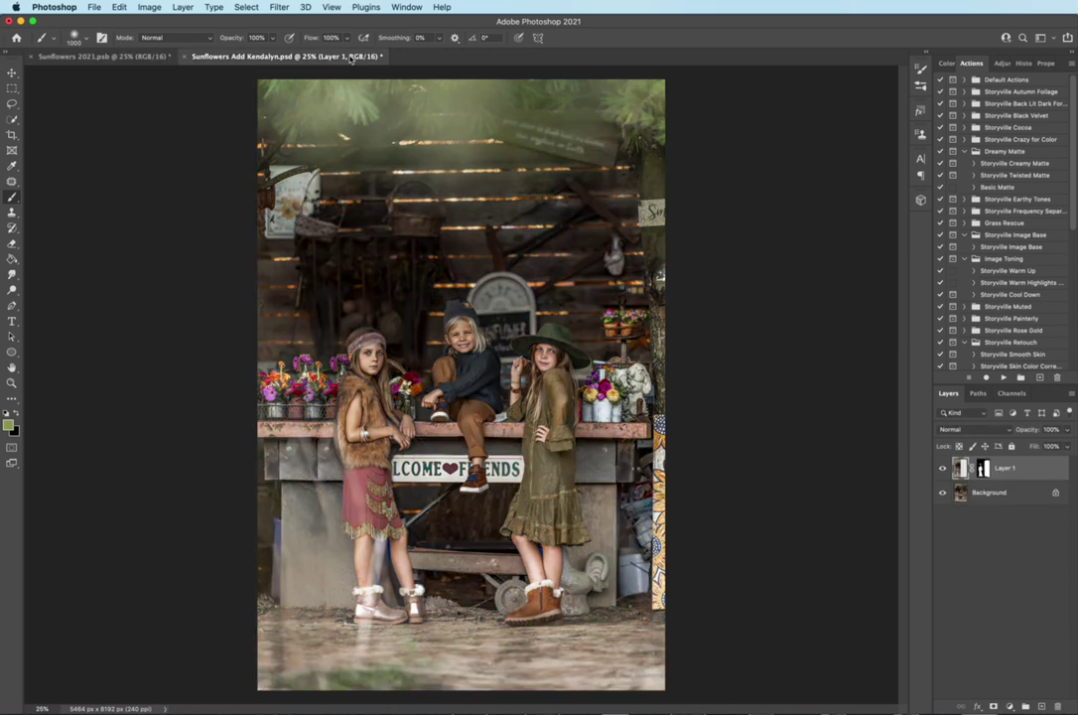
click(103, 56)
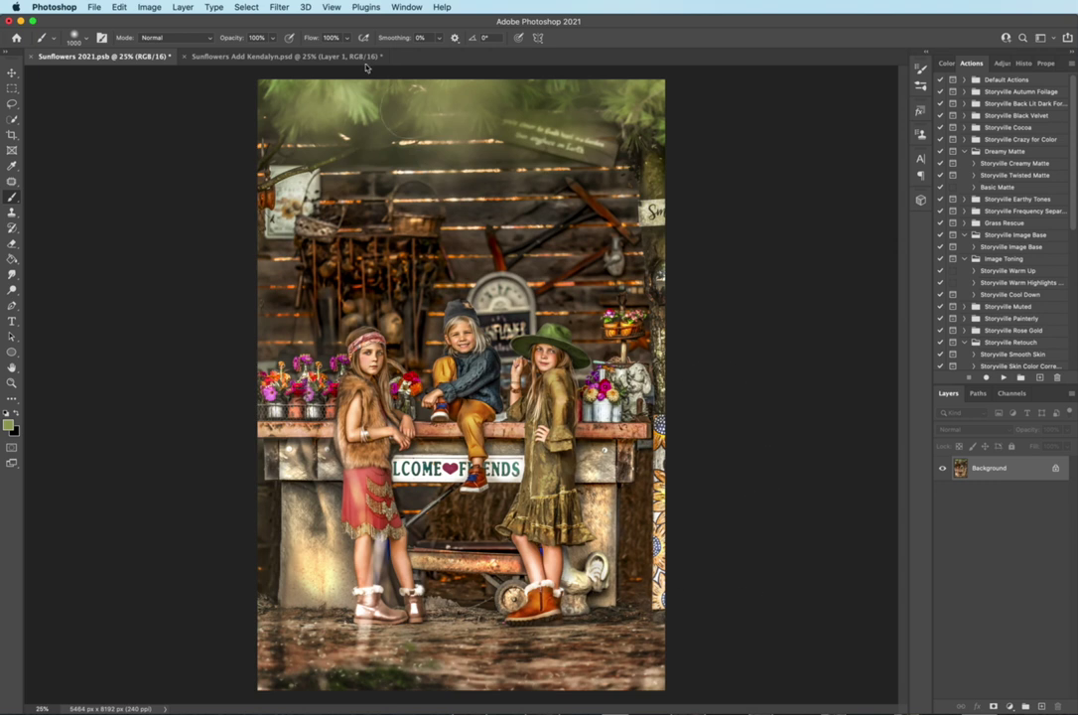
click(286, 55)
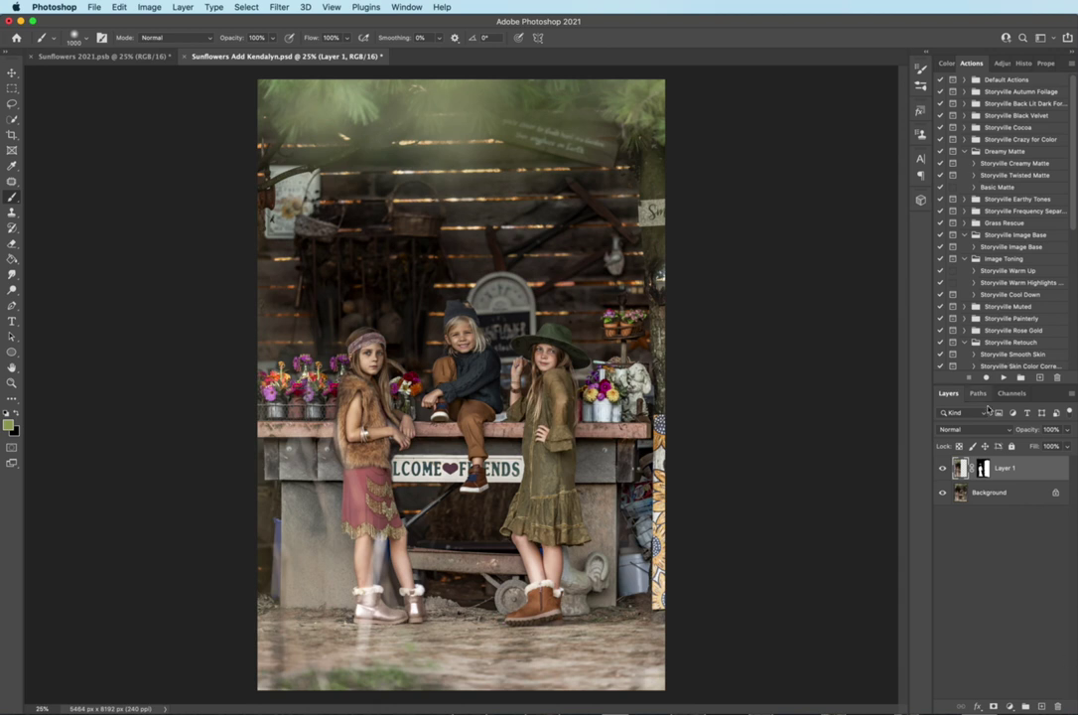
Compare the composite with and without the masked Layer 1 by toggling its visibility, leaving the layer shown.
click(944, 470)
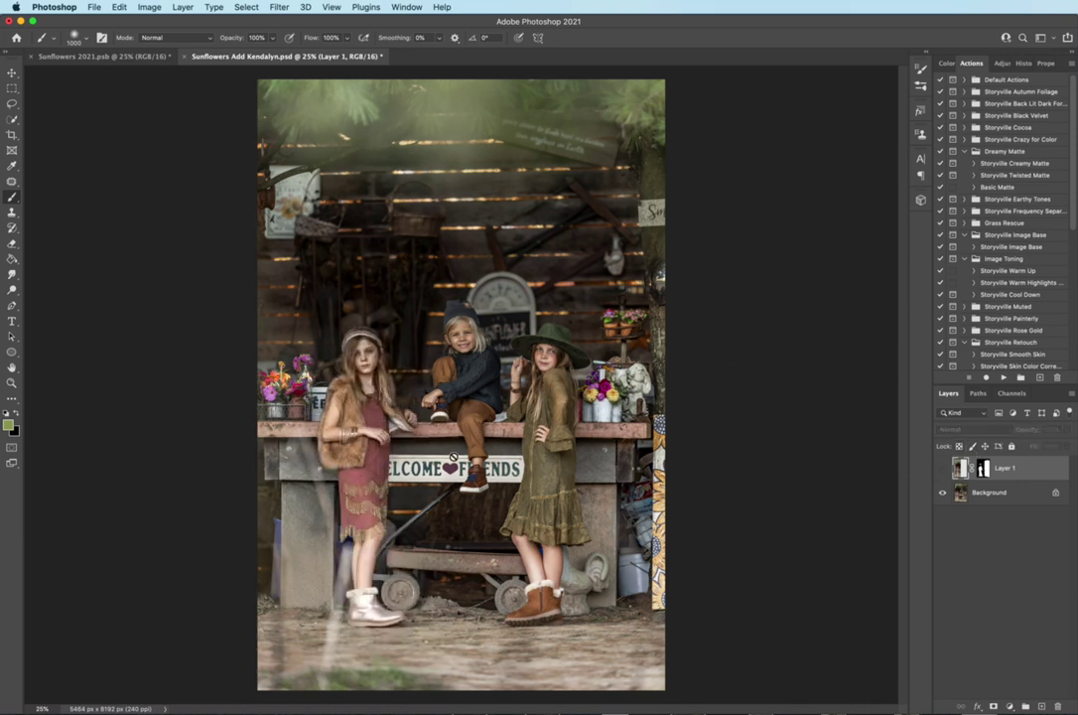
click(945, 469)
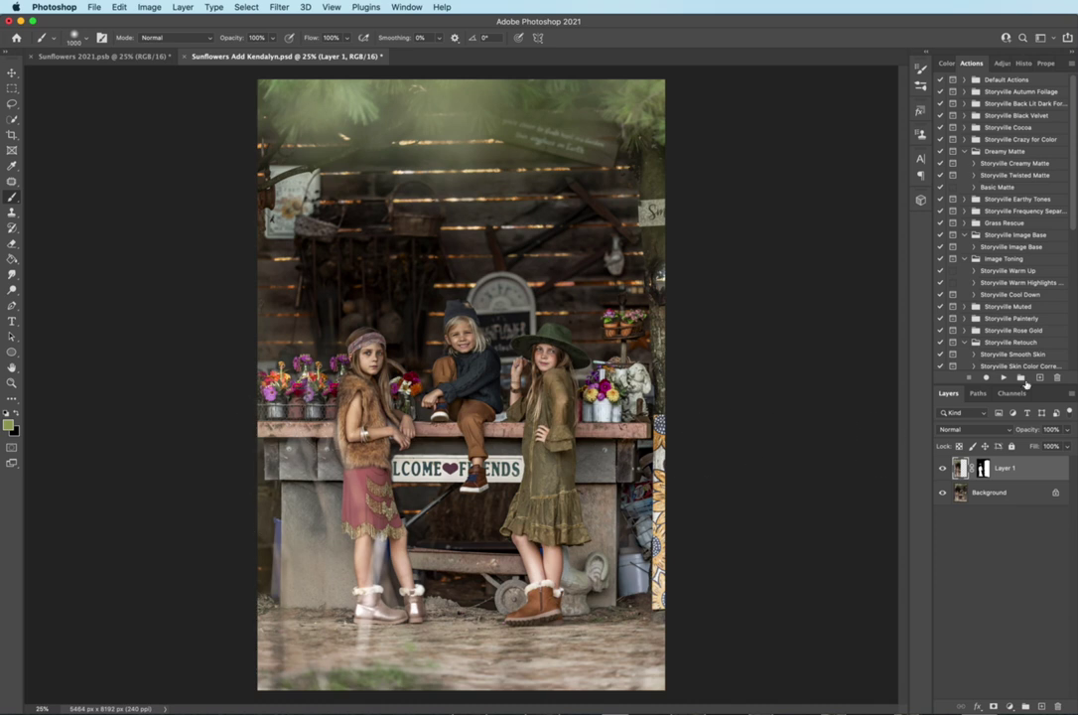
click(943, 470)
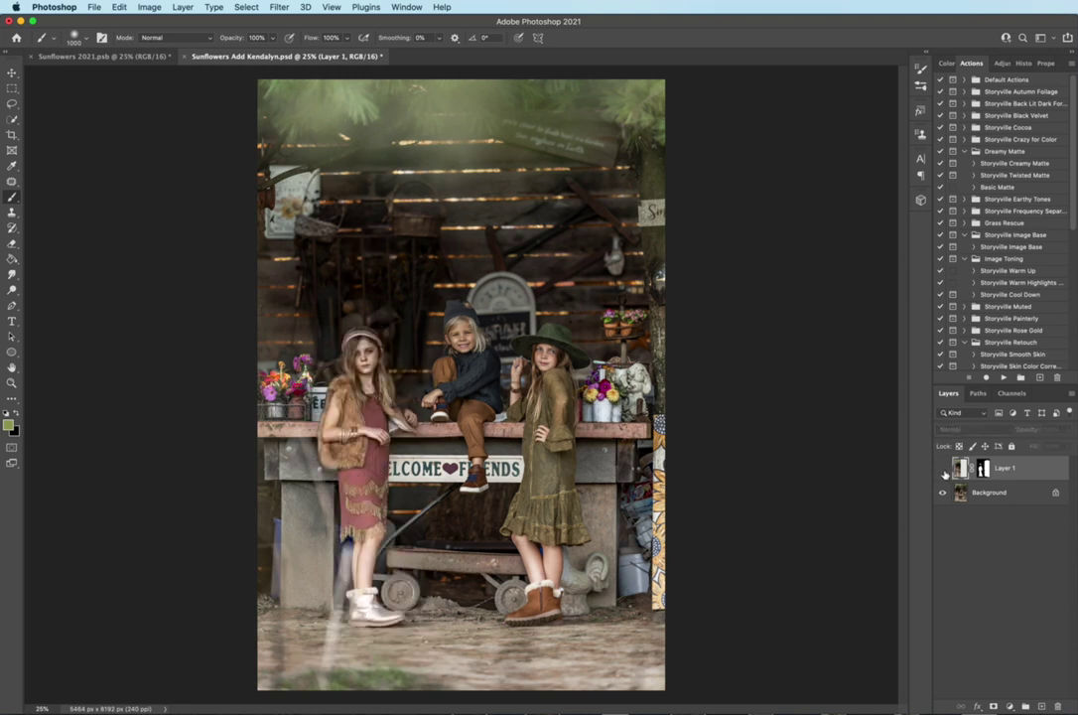
click(943, 470)
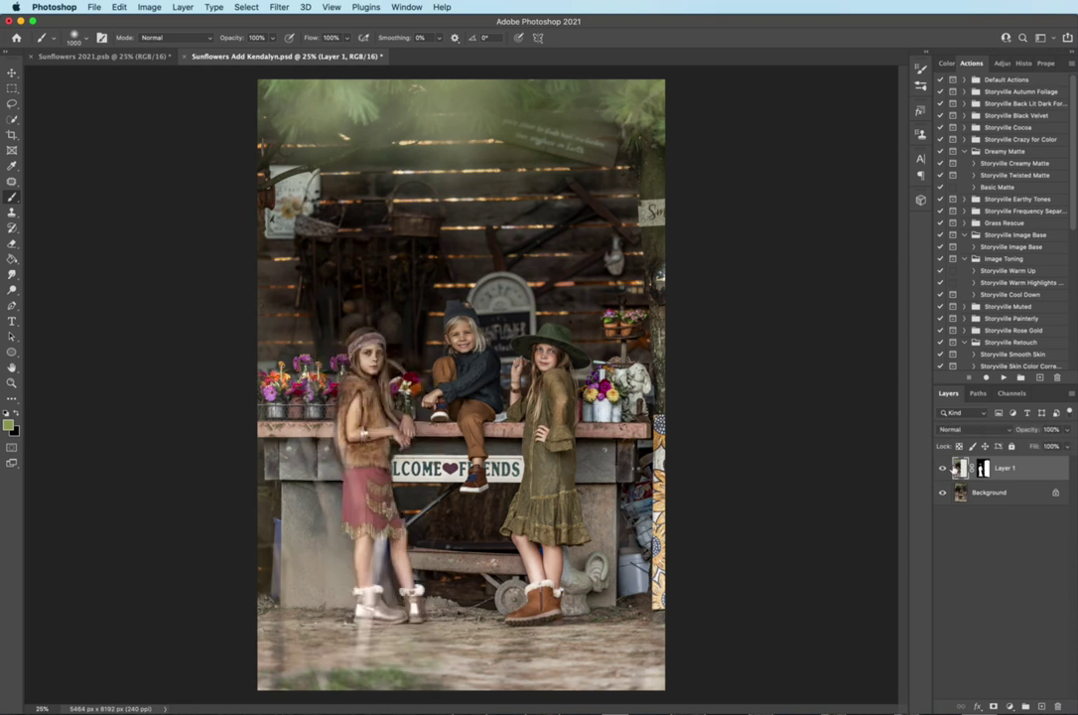
Flatten the composite and duplicate the resulting background onto a new layer.
click(183, 7)
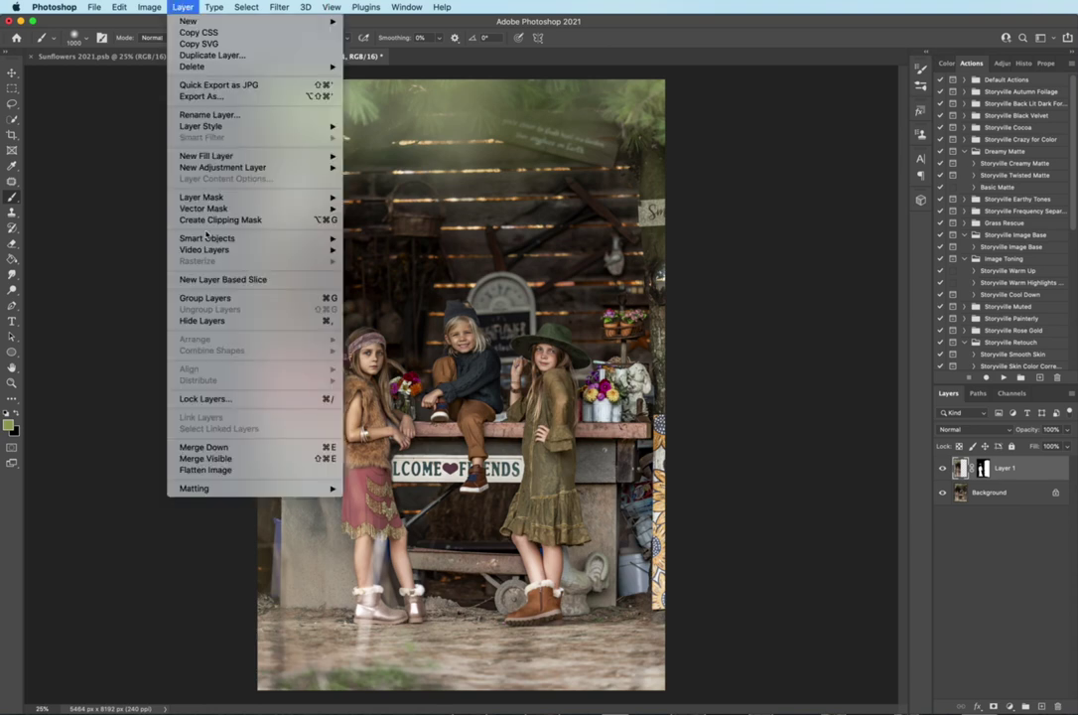
click(254, 470)
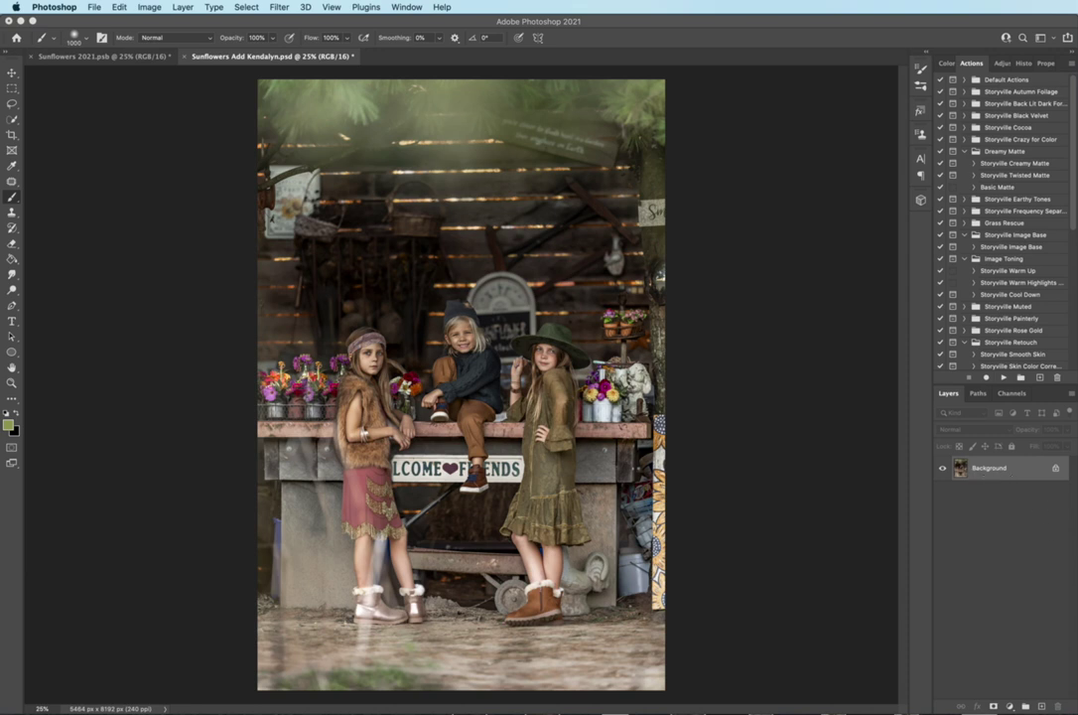
key(super+j)
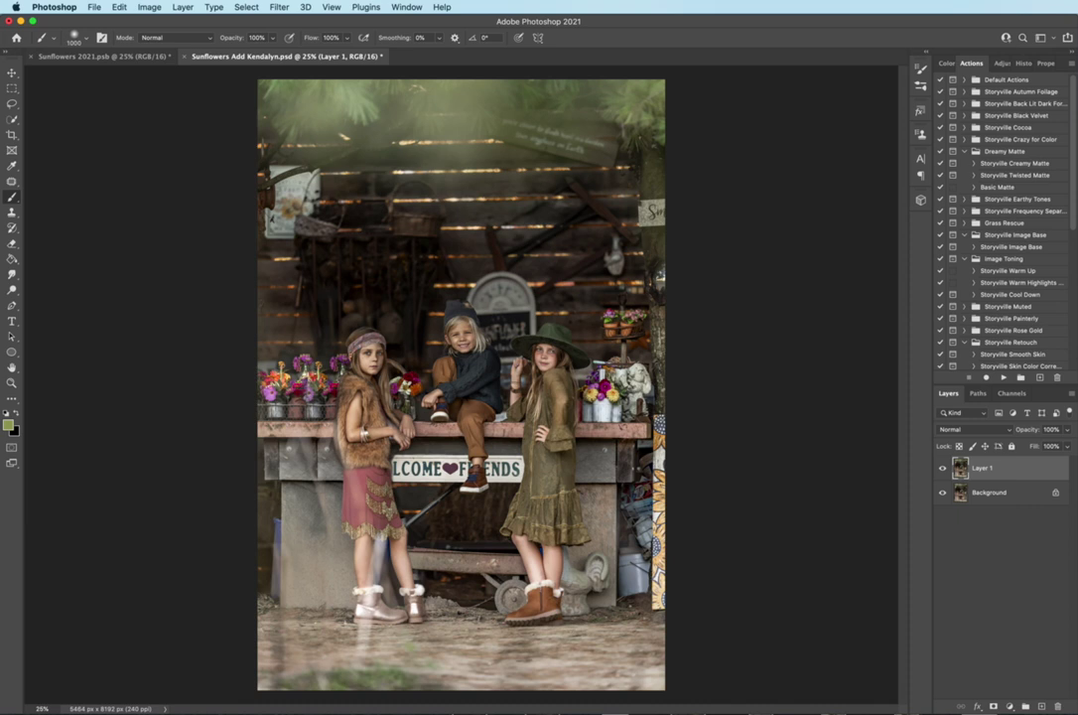
Apply the Storyville Simplicity preset Simplicity 5 to the duplicate layer with the Camera Raw Filter.
click(280, 6)
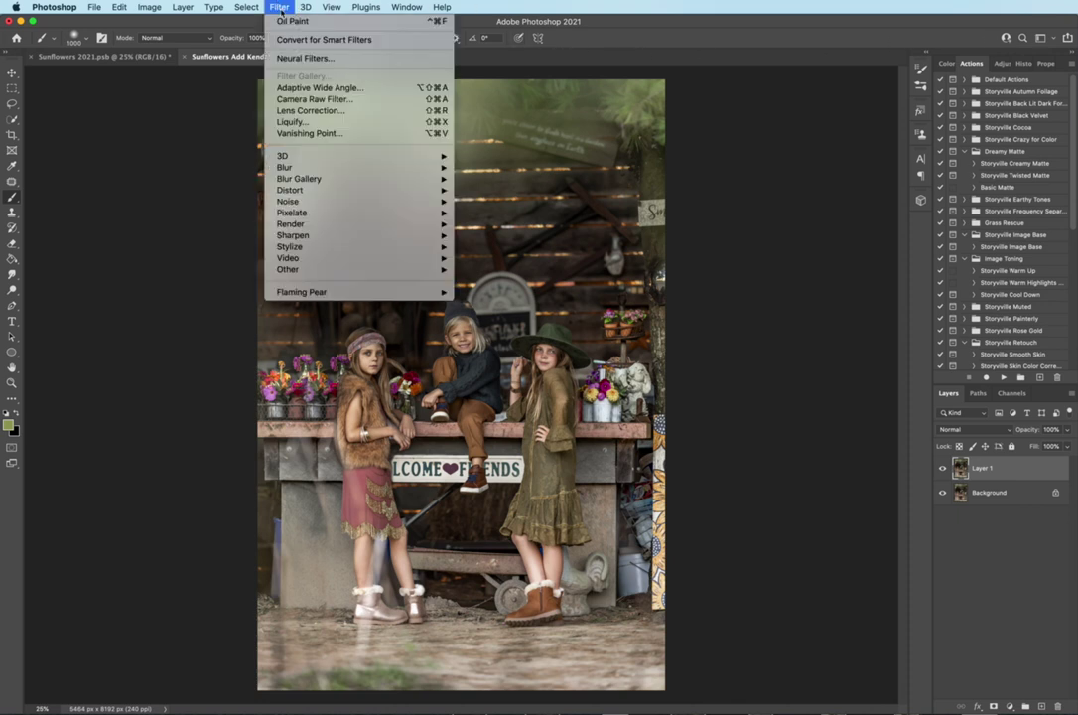
click(315, 100)
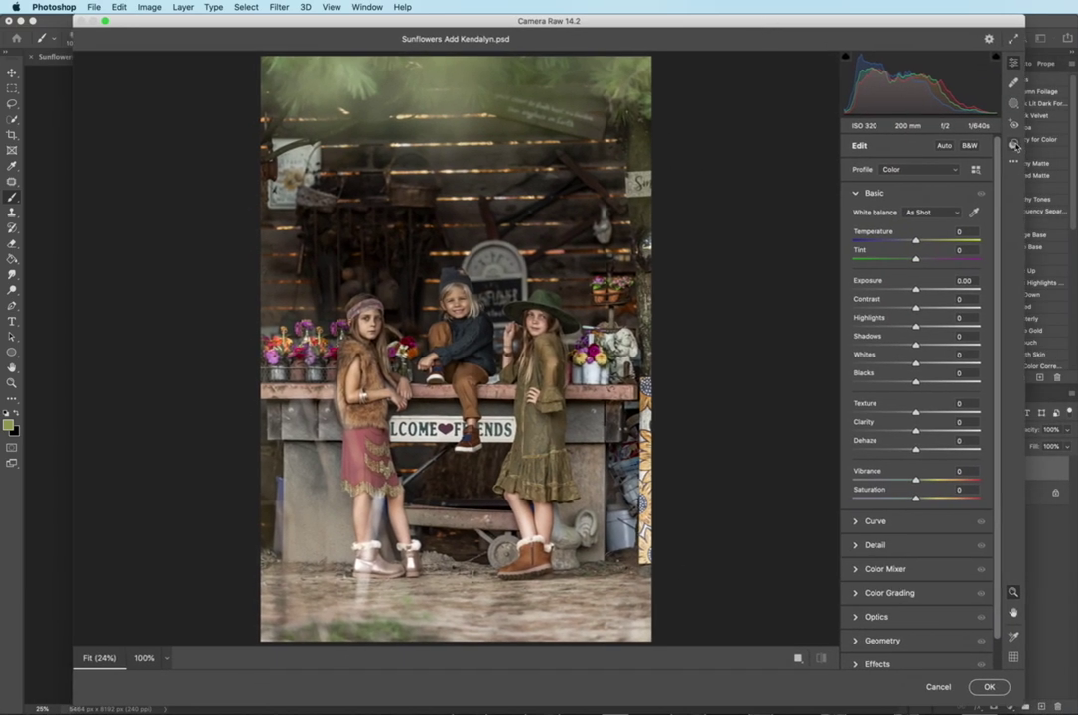
click(1013, 145)
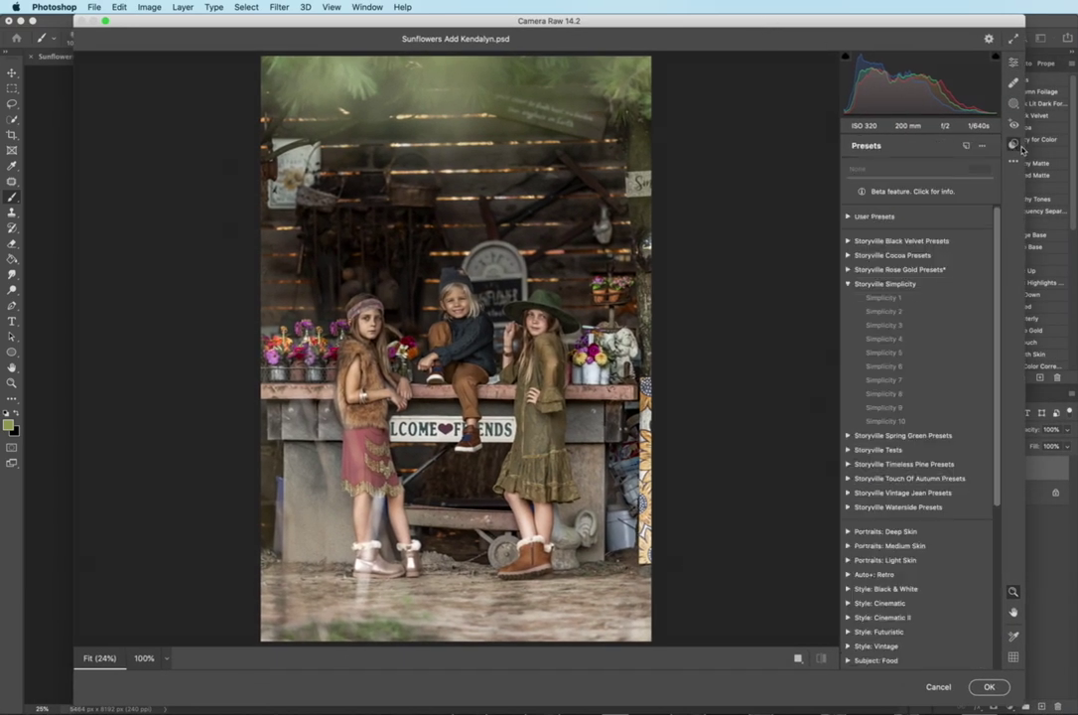
click(903, 354)
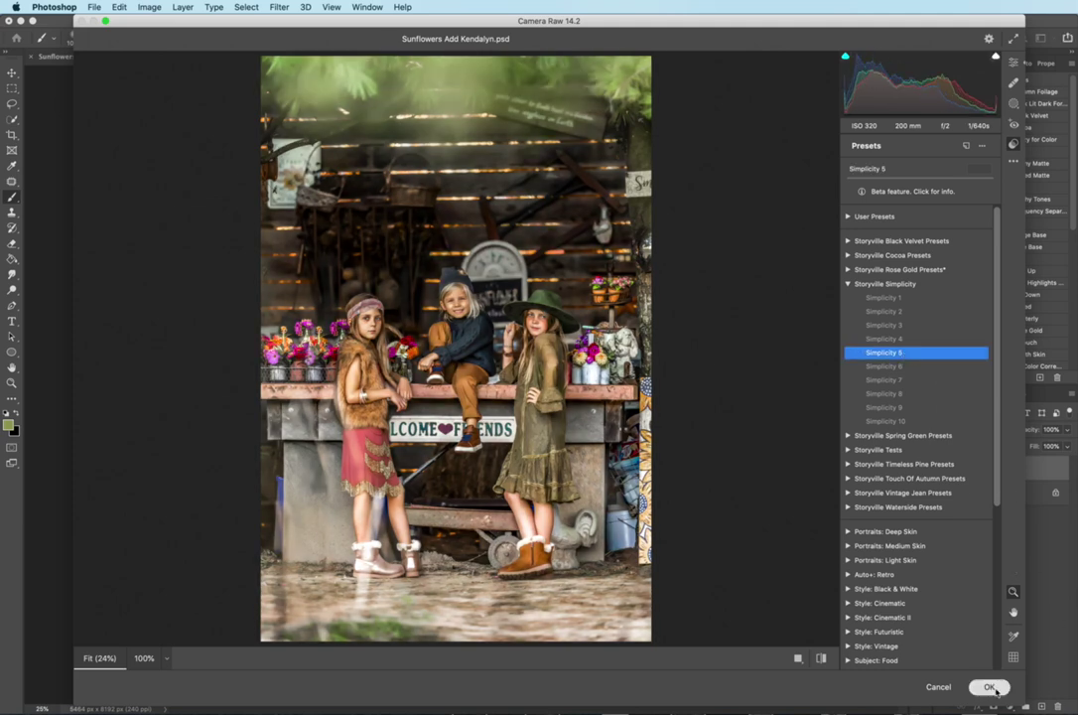
click(993, 687)
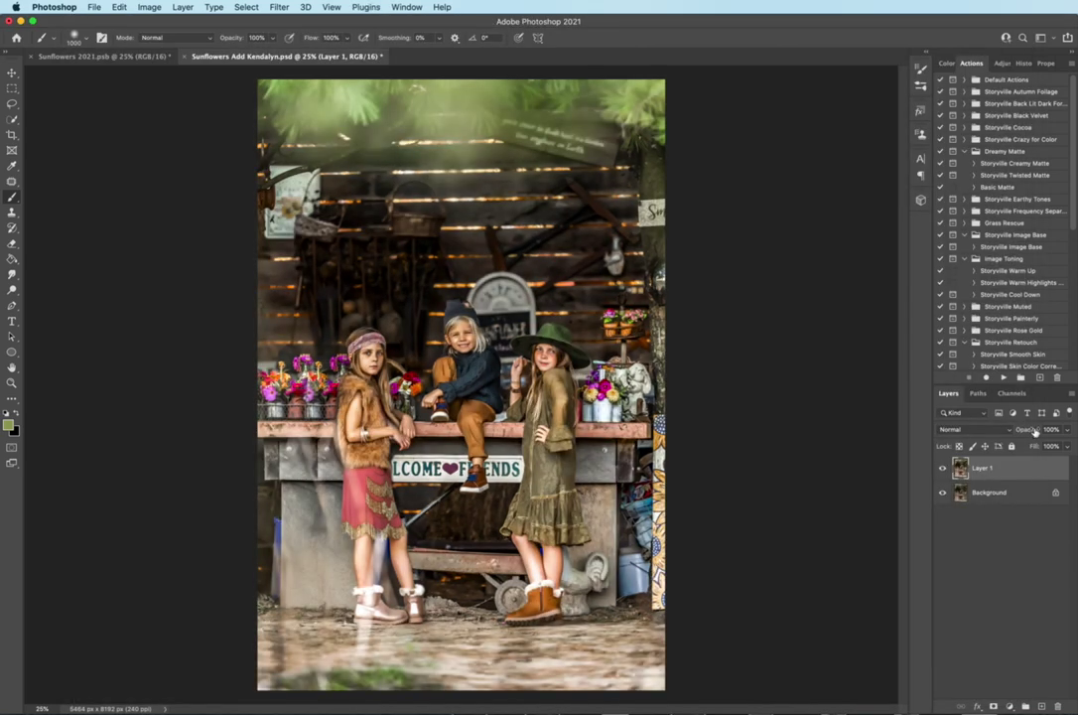
Add a white layer mask to the Simplicity 5 layer and set the brush to 40% opacity and size 300.
mouse_move(1034, 431)
mouse_down()
mouse_move(940, 437)
mouse_move(1025, 437)
mouse_up()
click(994, 706)
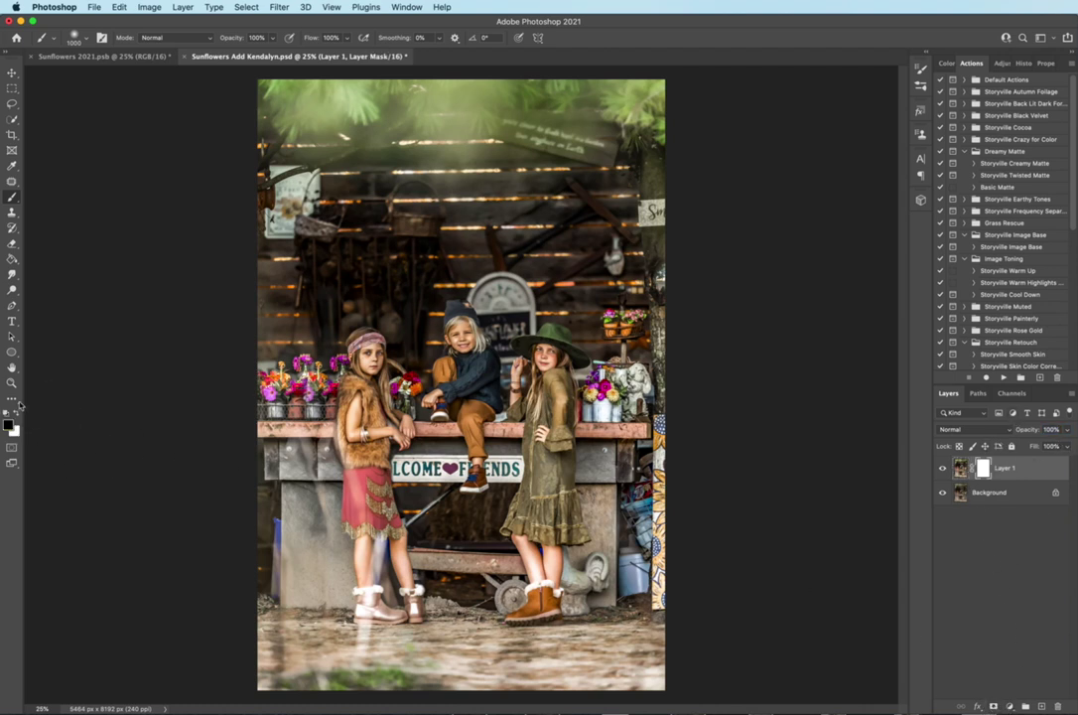
click(256, 37)
text(40)
key(Return)
key(bracketleft)
key(bracketleft)
key(bracketleft)
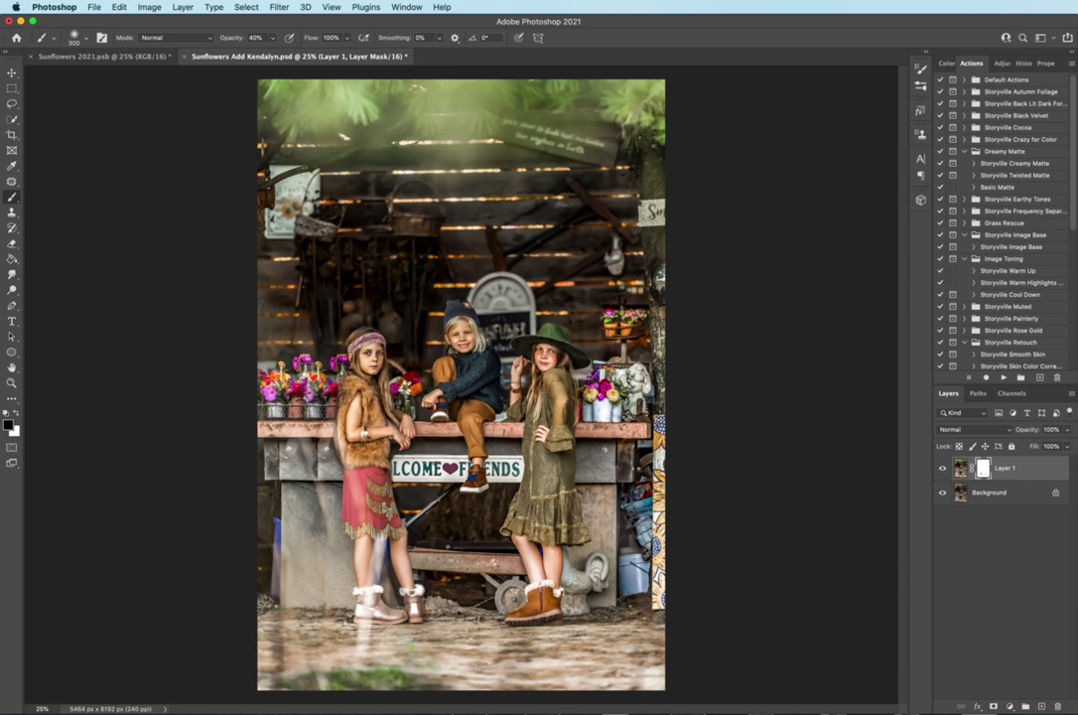
Flatten the masked Simplicity 5 layer into the background and duplicate the result onto a new layer.
click(943, 468)
click(943, 468)
click(962, 468)
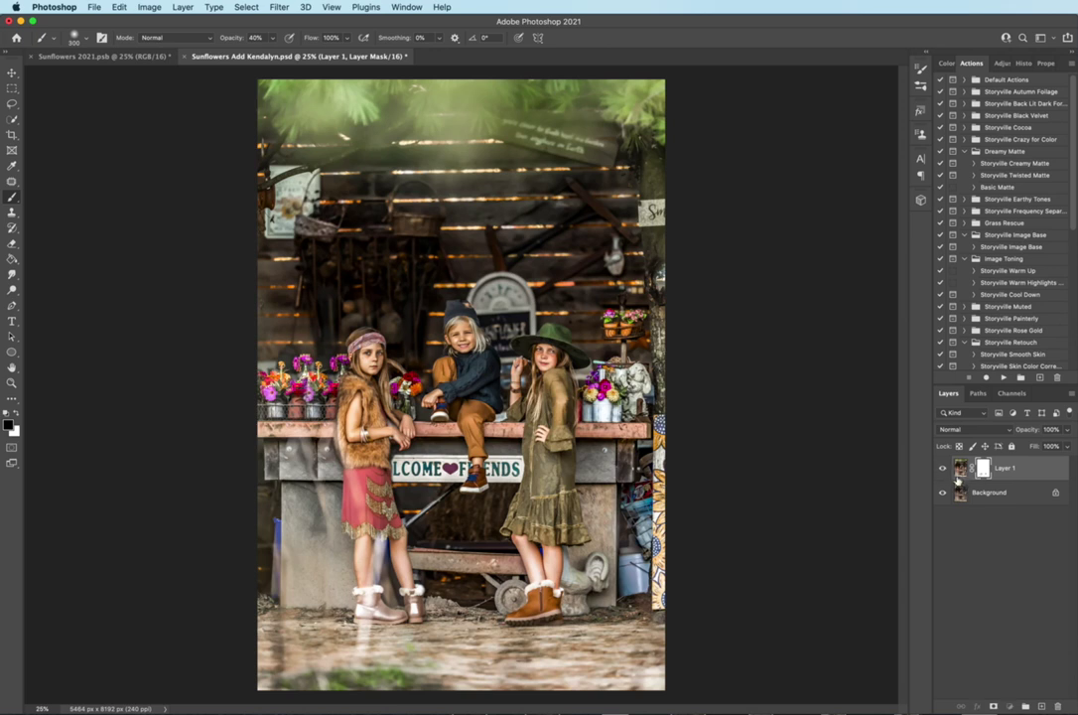
click(183, 7)
key(Return)
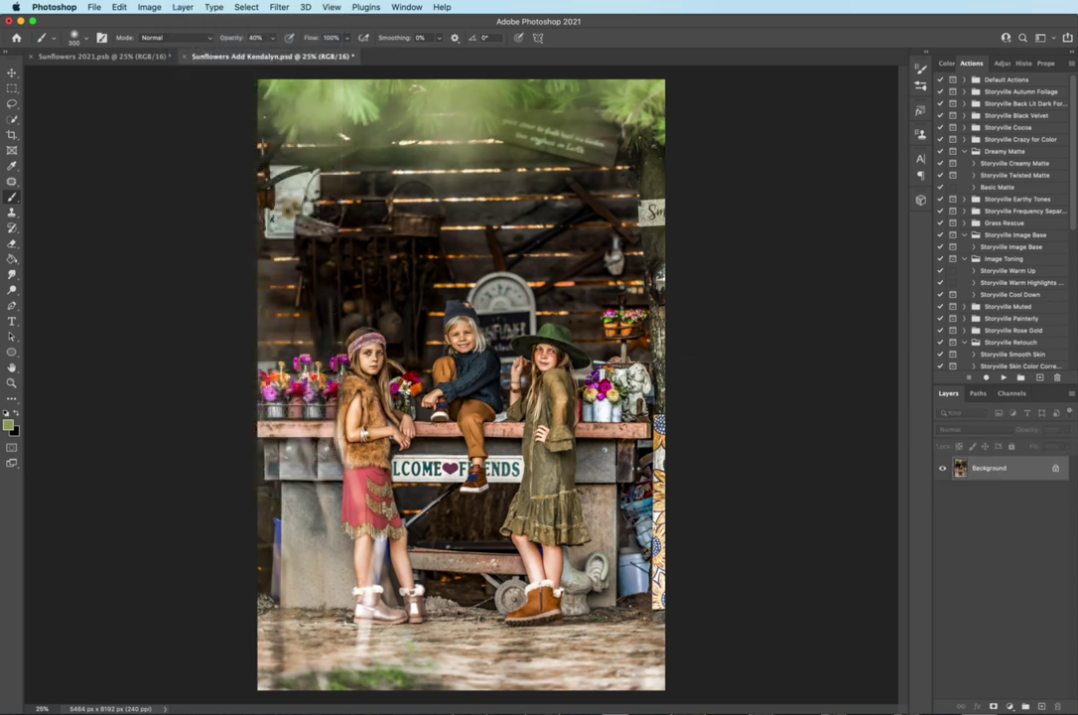
key(super+j)
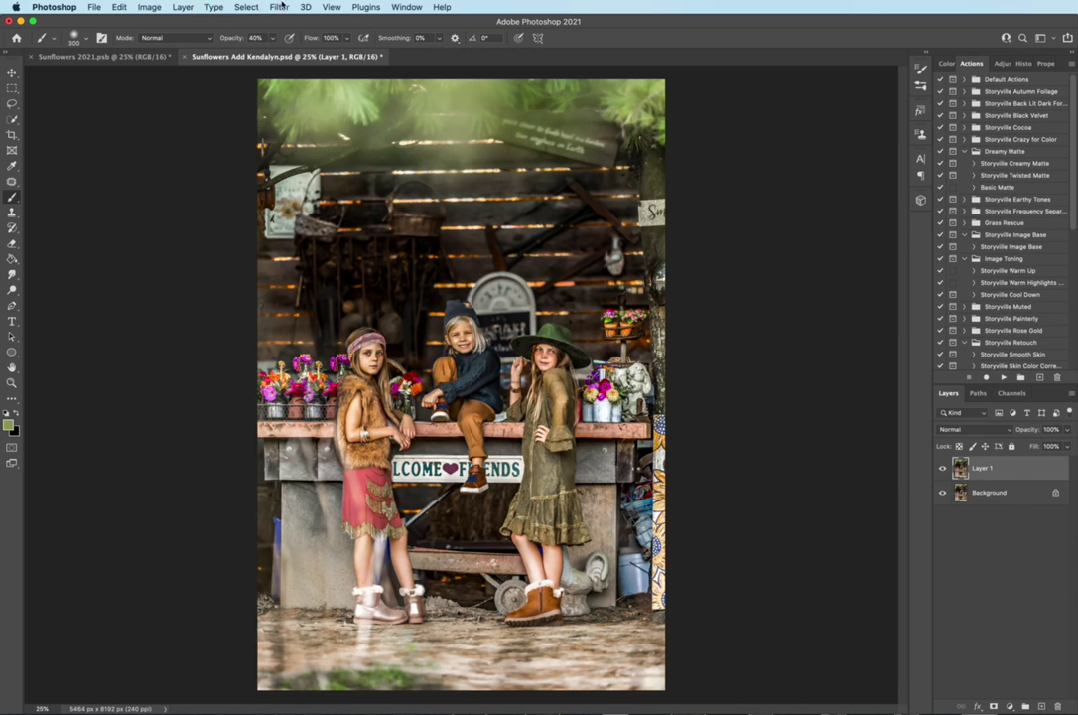
Apply the Storyville Simplicity preset Simplicity 6 to the new layer with the Camera Raw Filter.
click(282, 7)
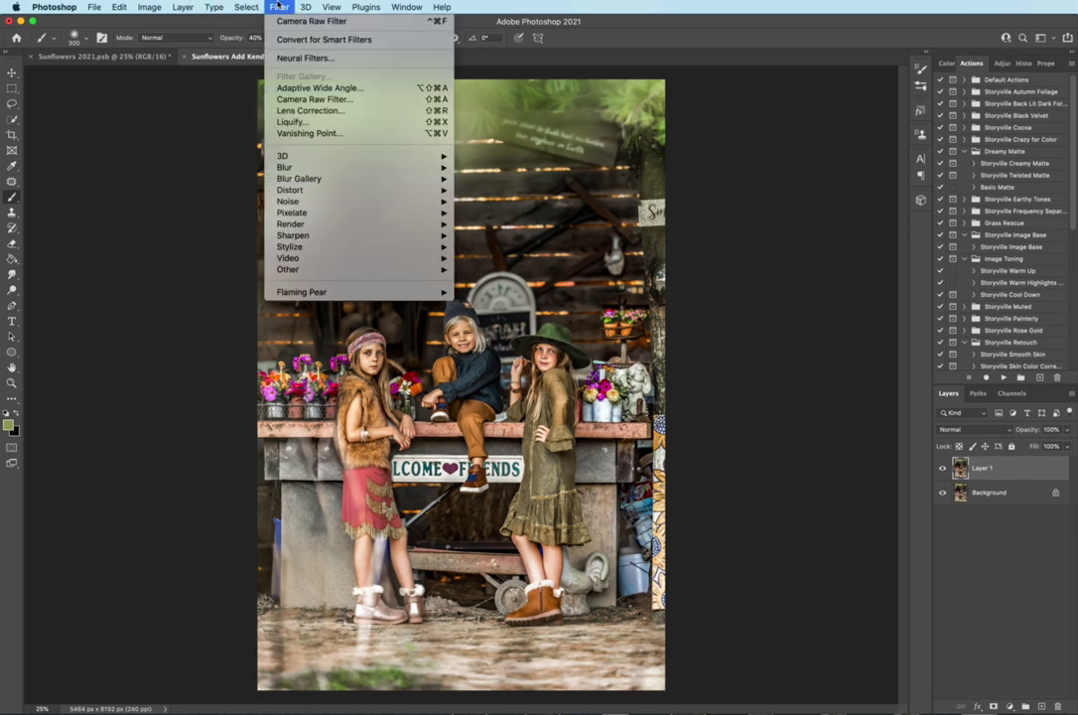
click(330, 100)
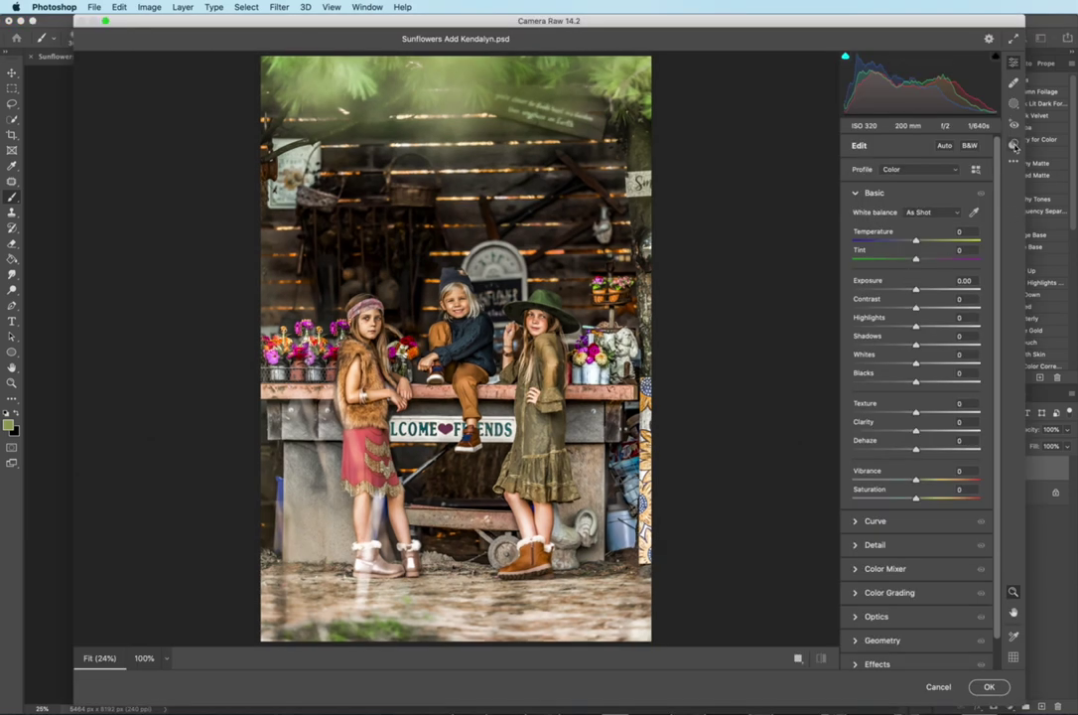
click(1014, 146)
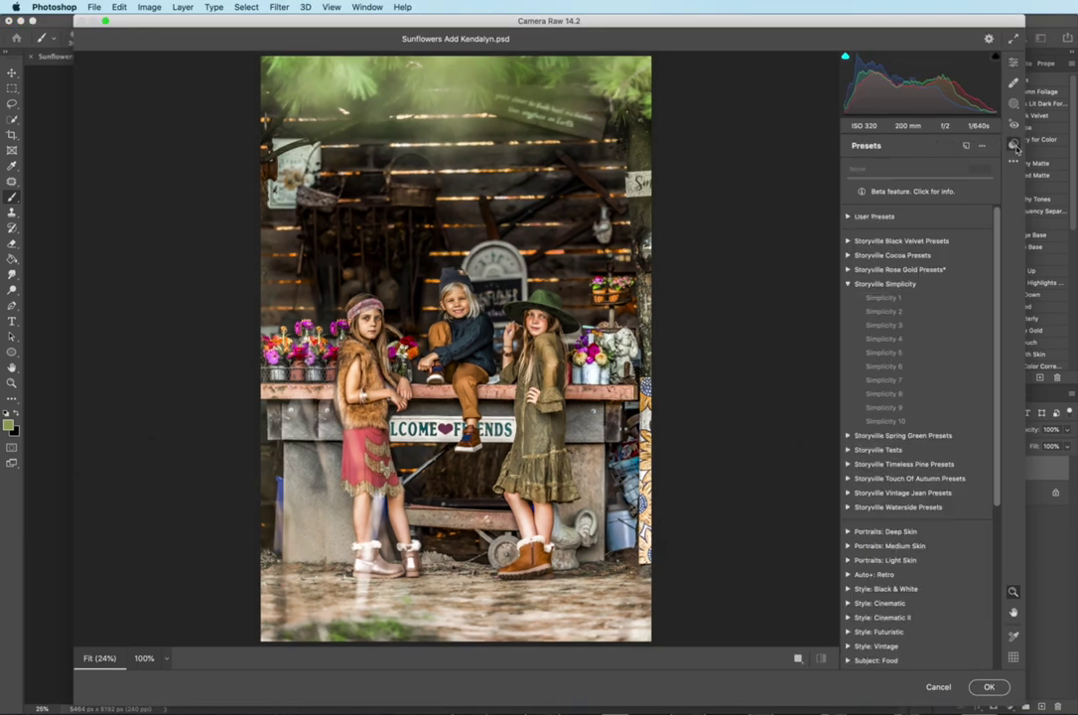
click(904, 368)
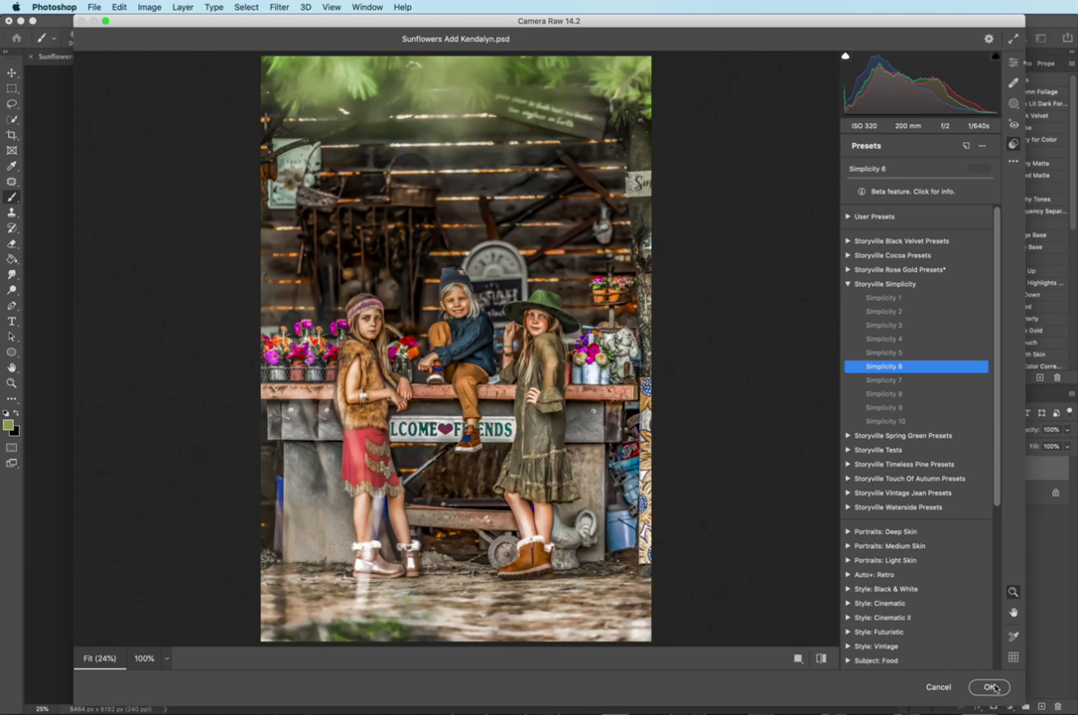
click(993, 687)
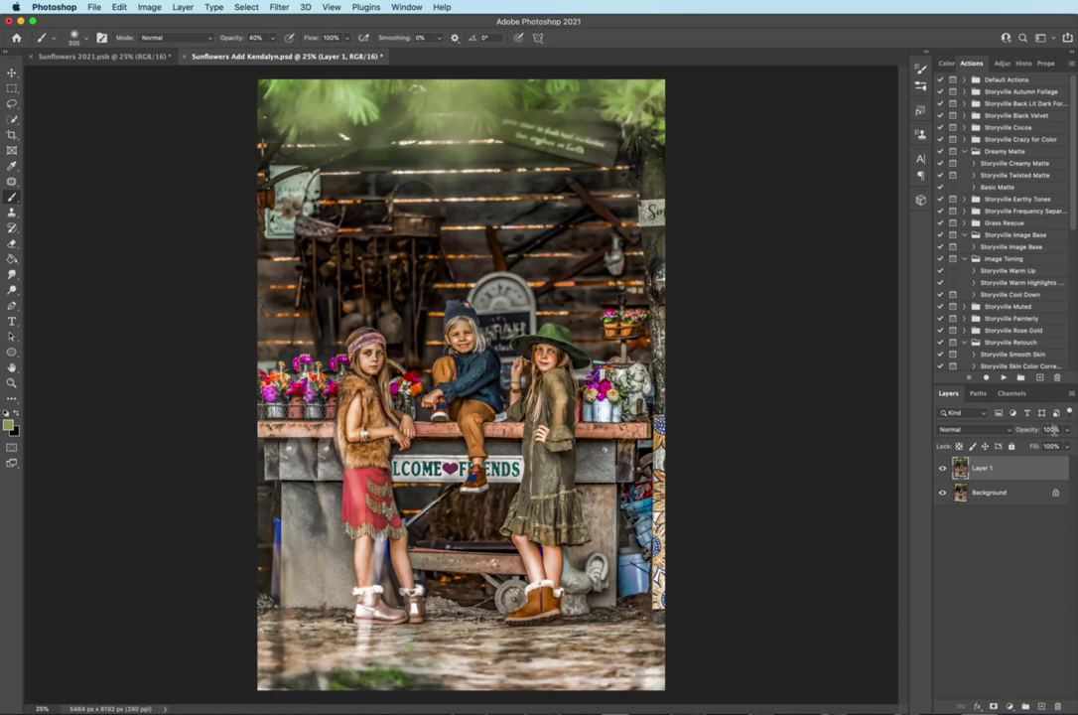
Set the Simplicity 6 layer's opacity to 72% and compare the image with the layer hidden and shown.
click(1053, 429)
text(72)
key(Return)
click(941, 468)
click(941, 468)
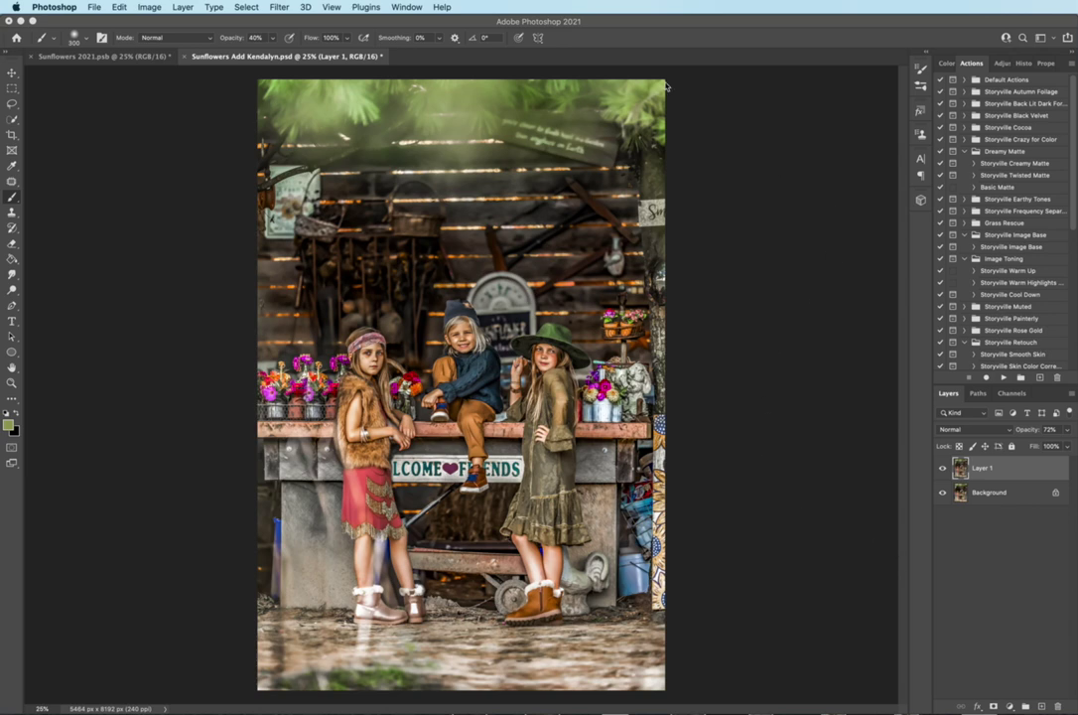
Flatten the 72% opacity layer into the background and duplicate the result onto a new layer.
click(183, 7)
click(225, 470)
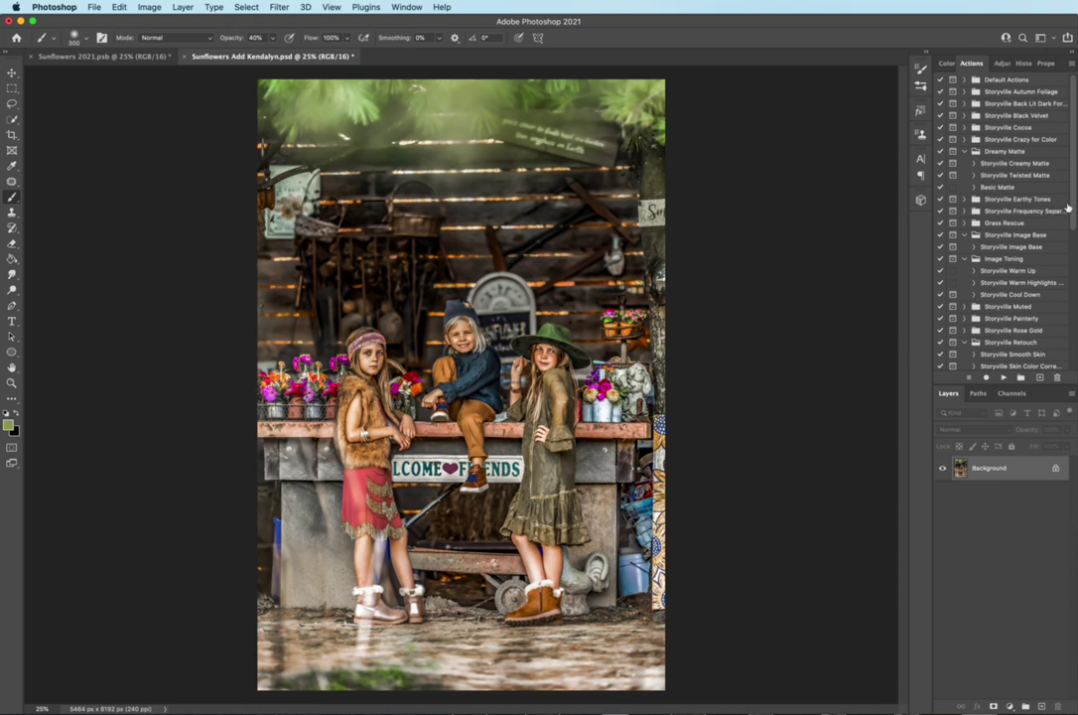
key(super+j)
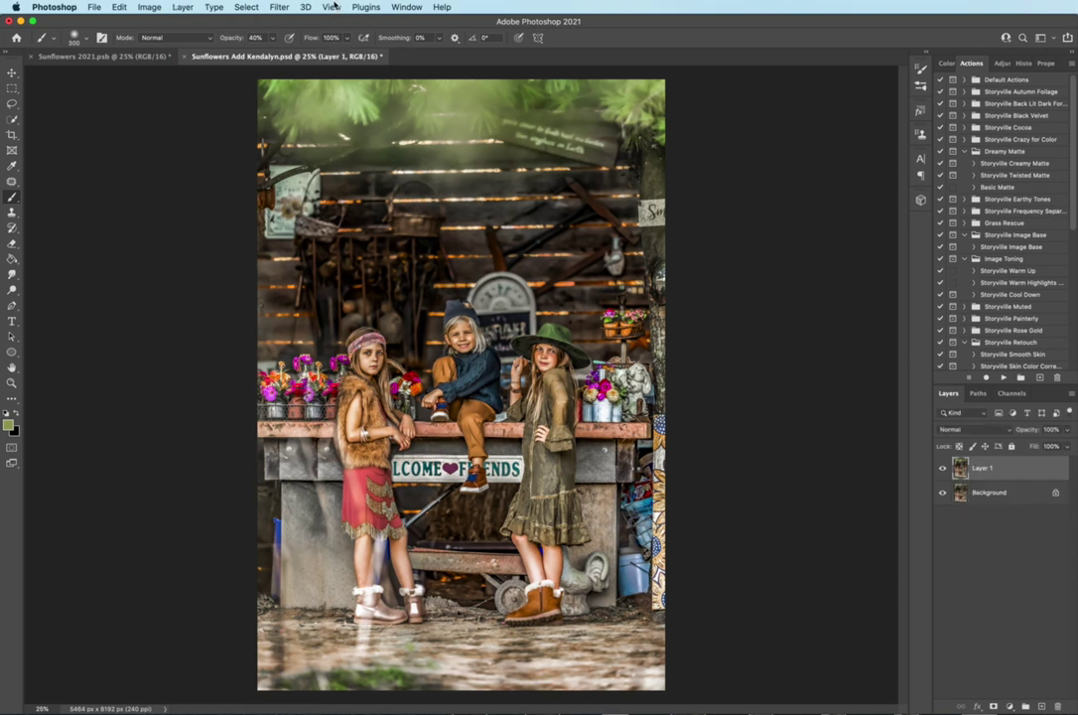
Raise Shadows to 43 on the duplicate layer with the Camera Raw Filter.
click(279, 7)
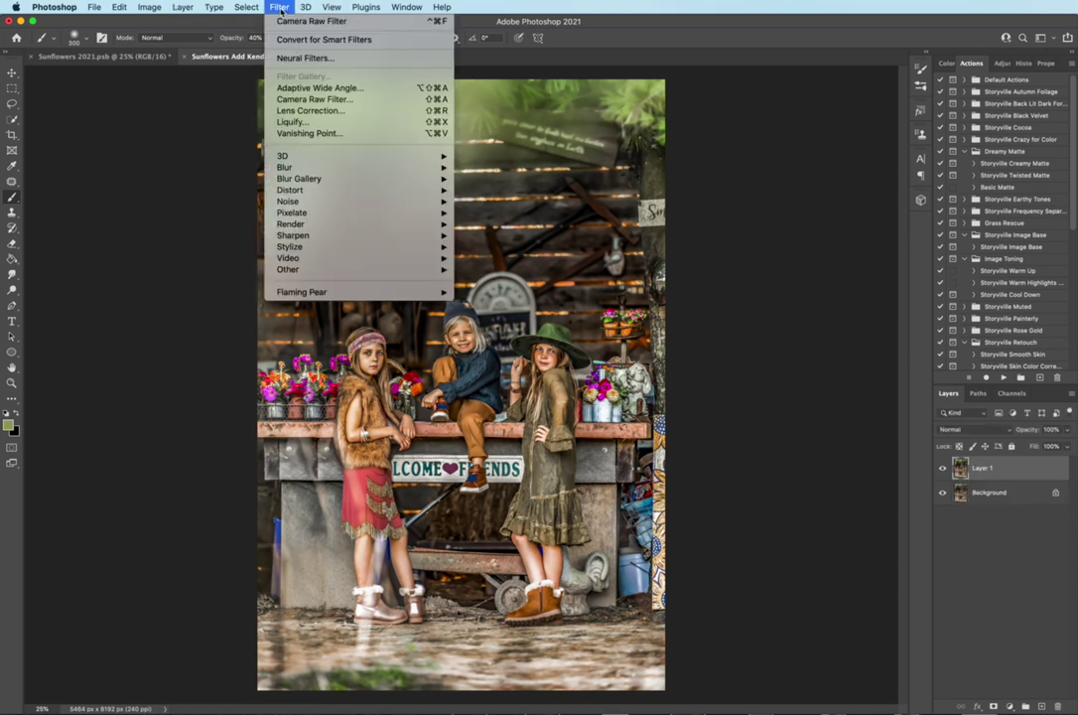
click(308, 99)
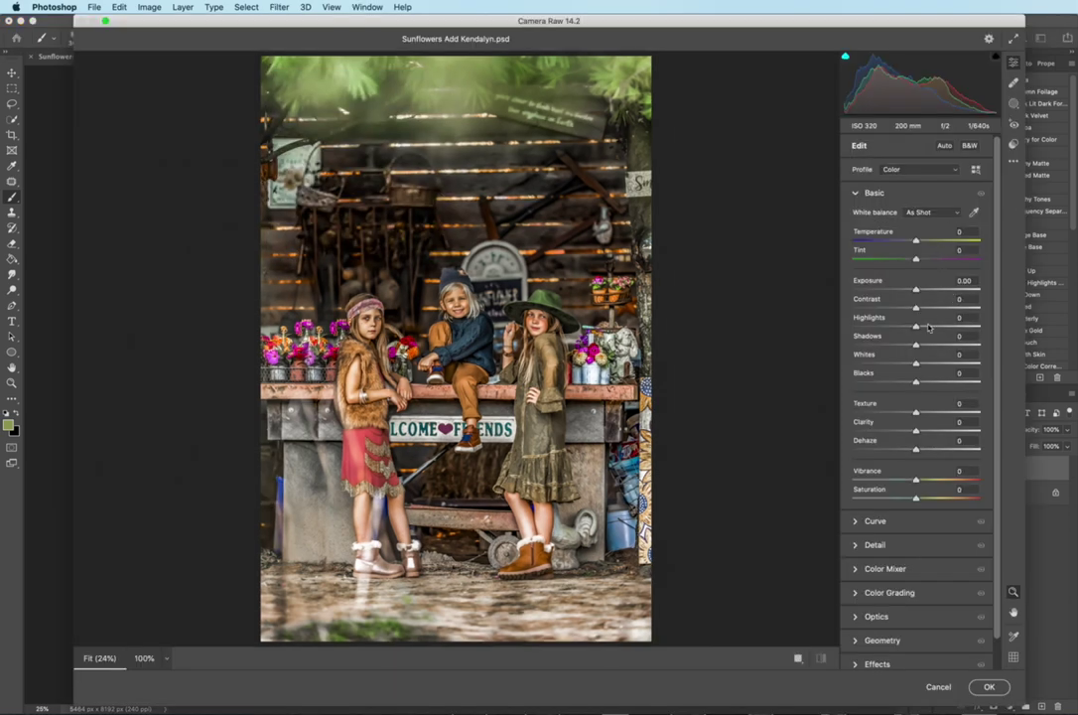
click(964, 335)
text(43)
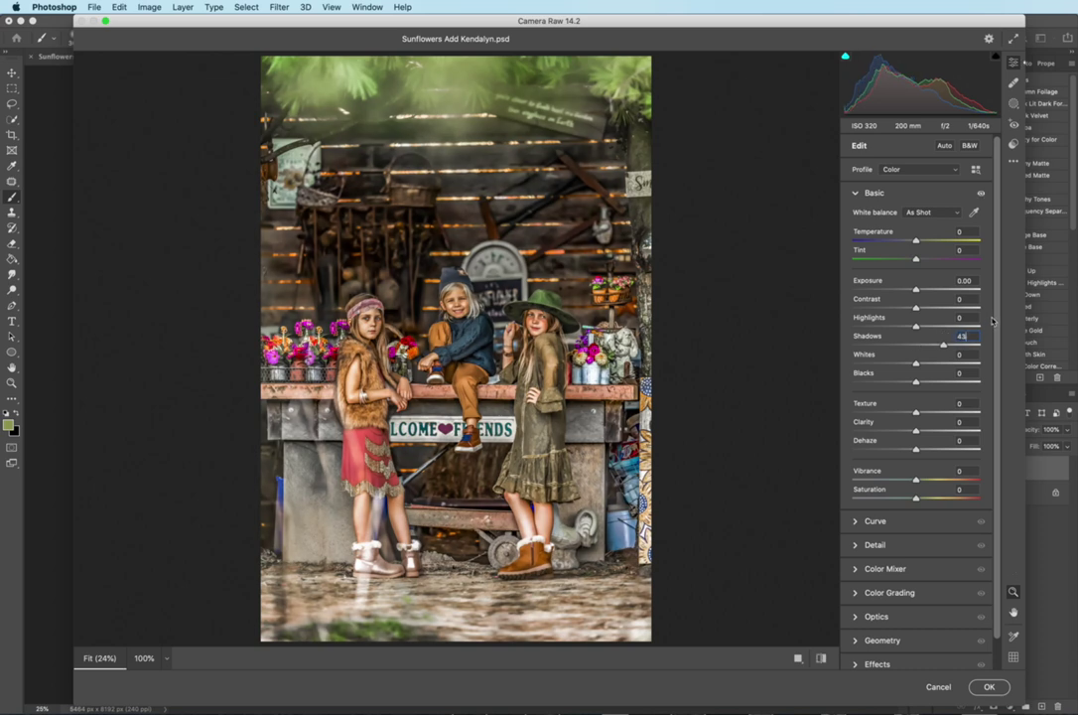
click(988, 686)
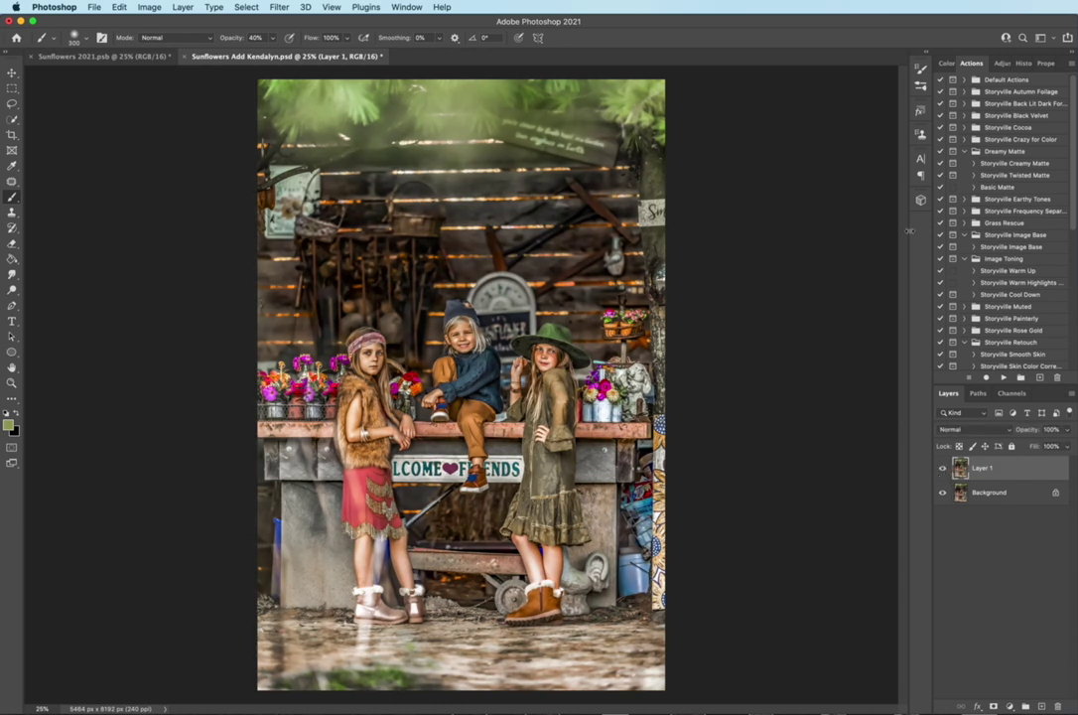
Flatten the shadow adjustment into the background and duplicate the result onto a new layer.
click(184, 7)
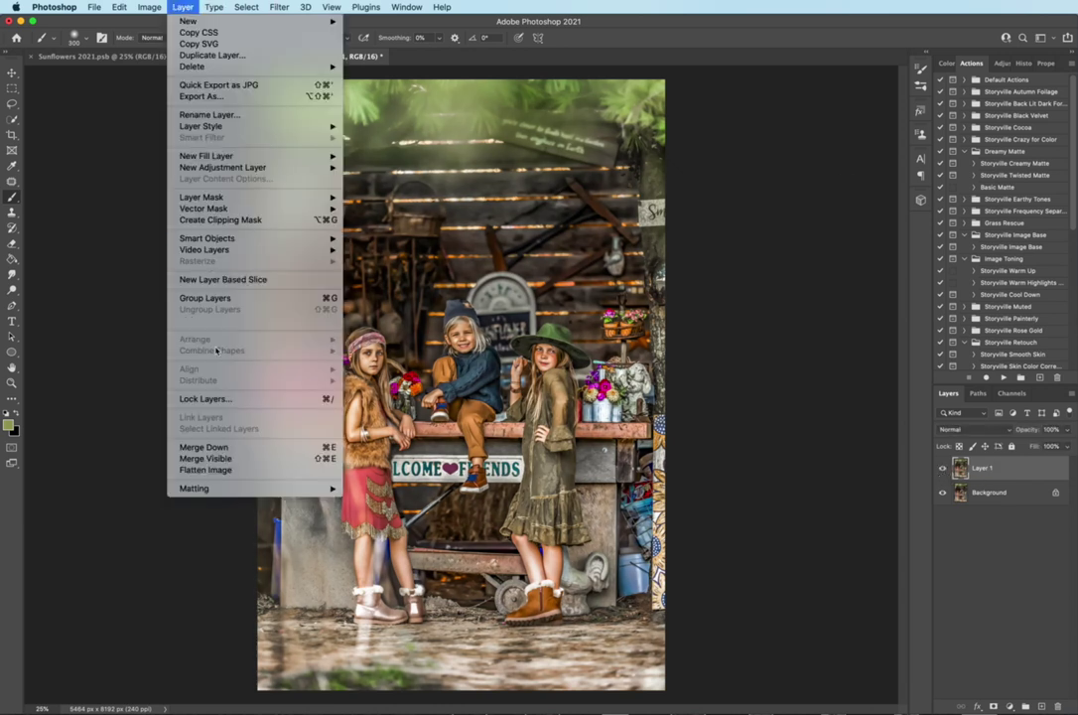
click(245, 469)
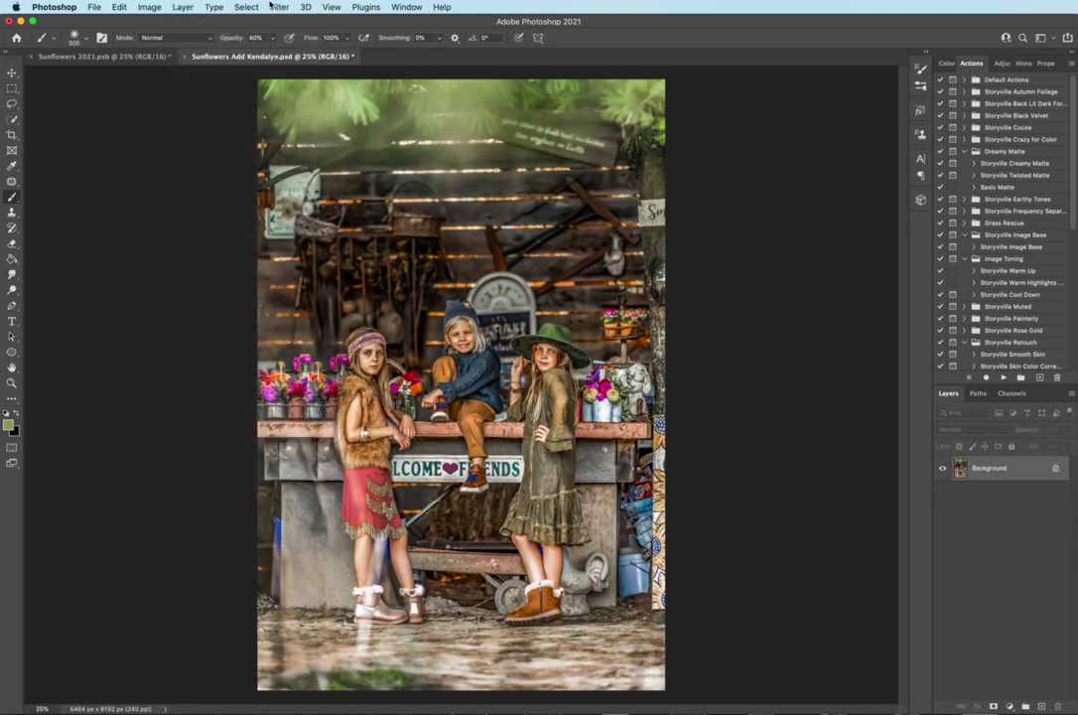
key(super+j)
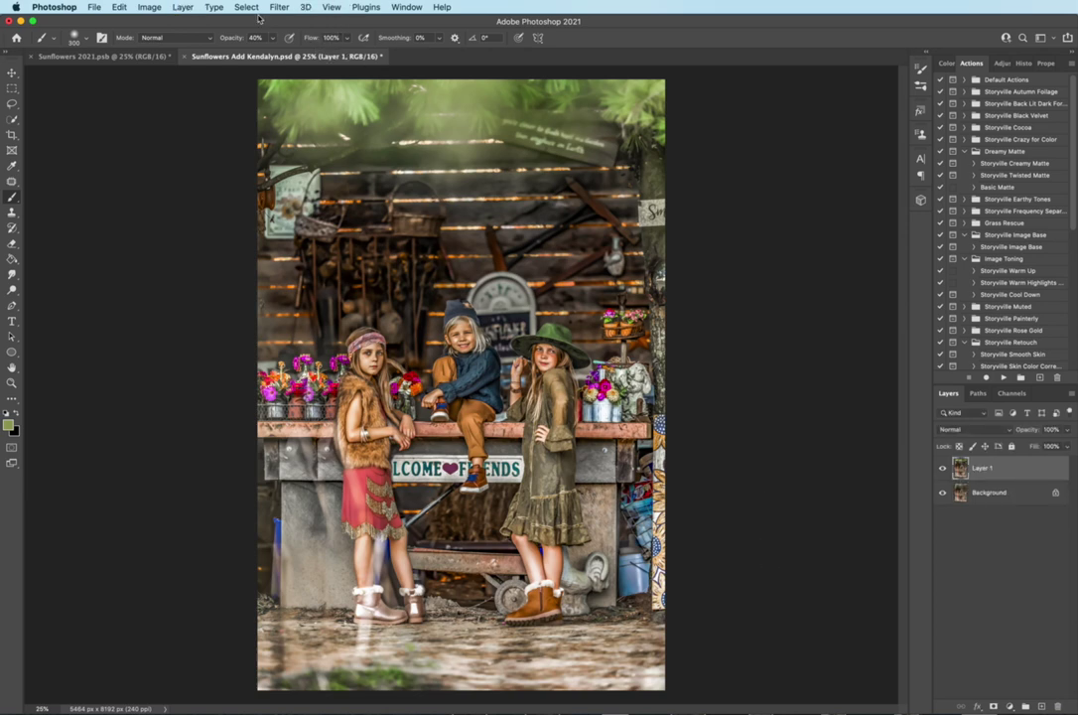
Apply the Storyville Simplicity 4 preset to the duplicate layer with the Camera Raw Filter.
click(280, 8)
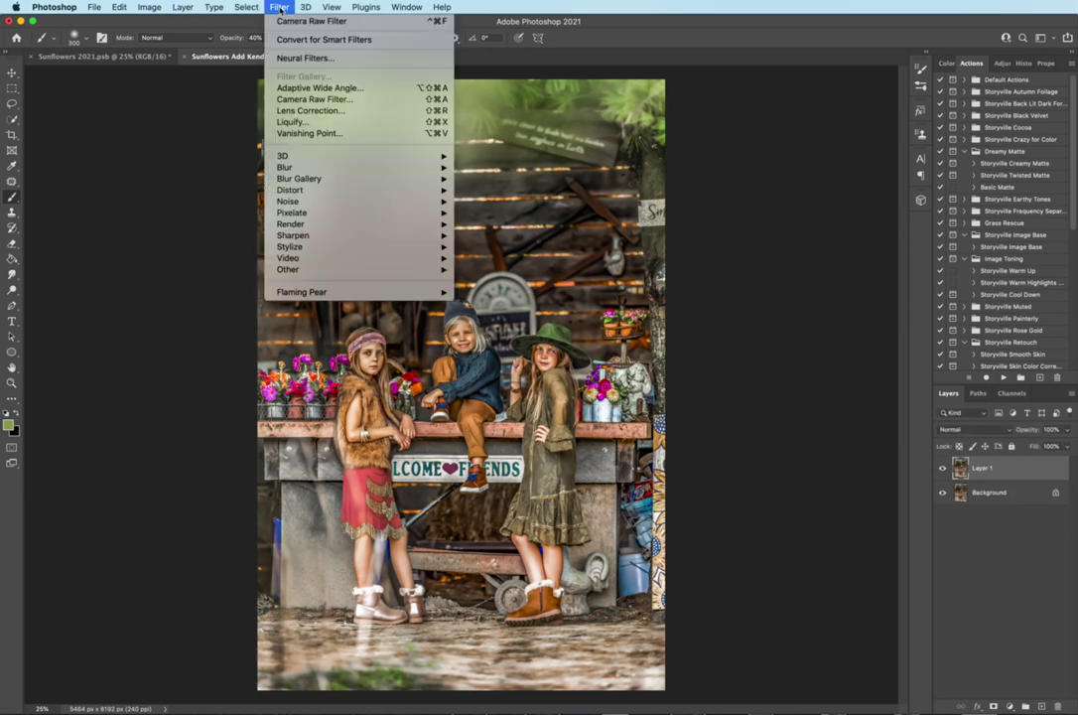
click(298, 100)
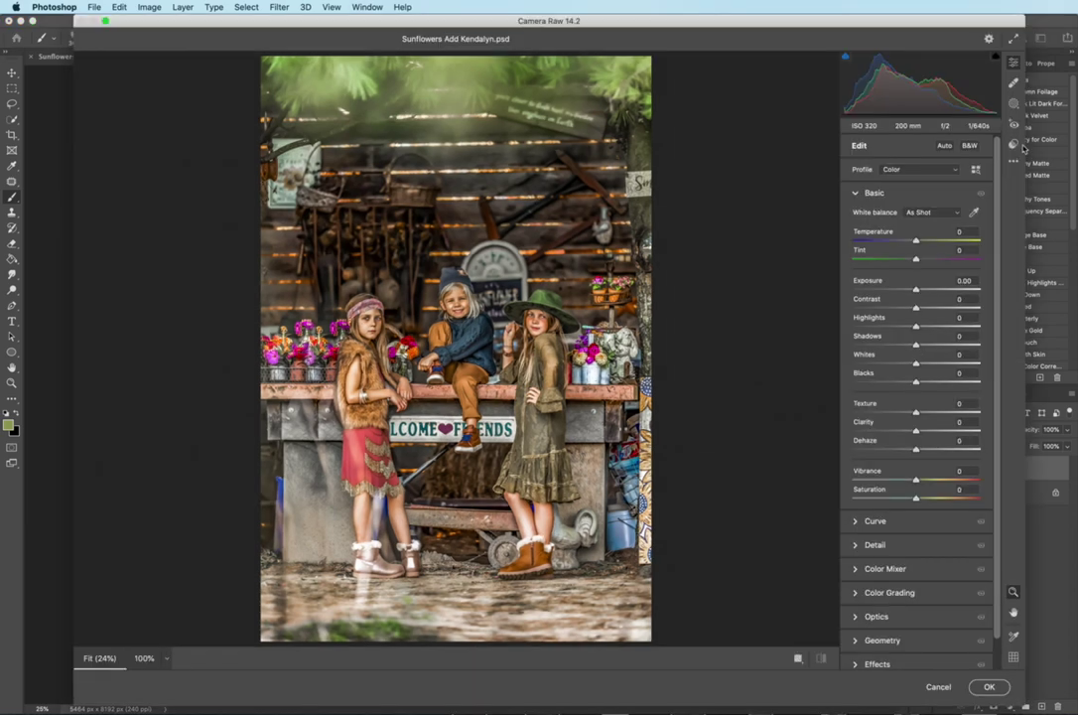
click(1014, 146)
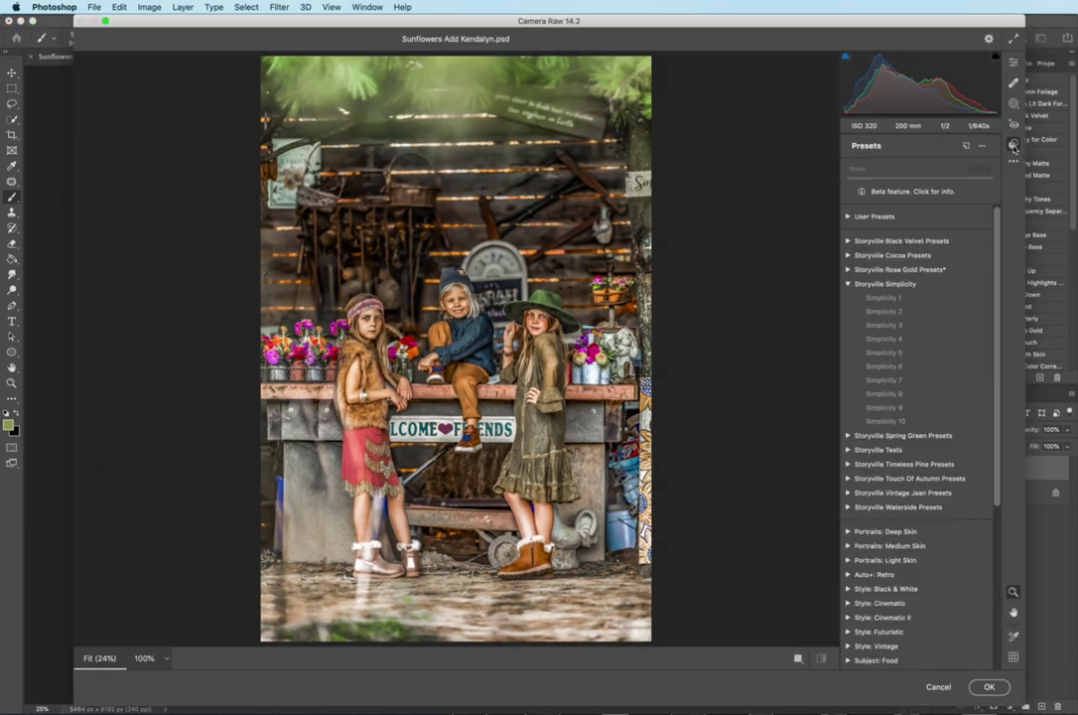
click(879, 339)
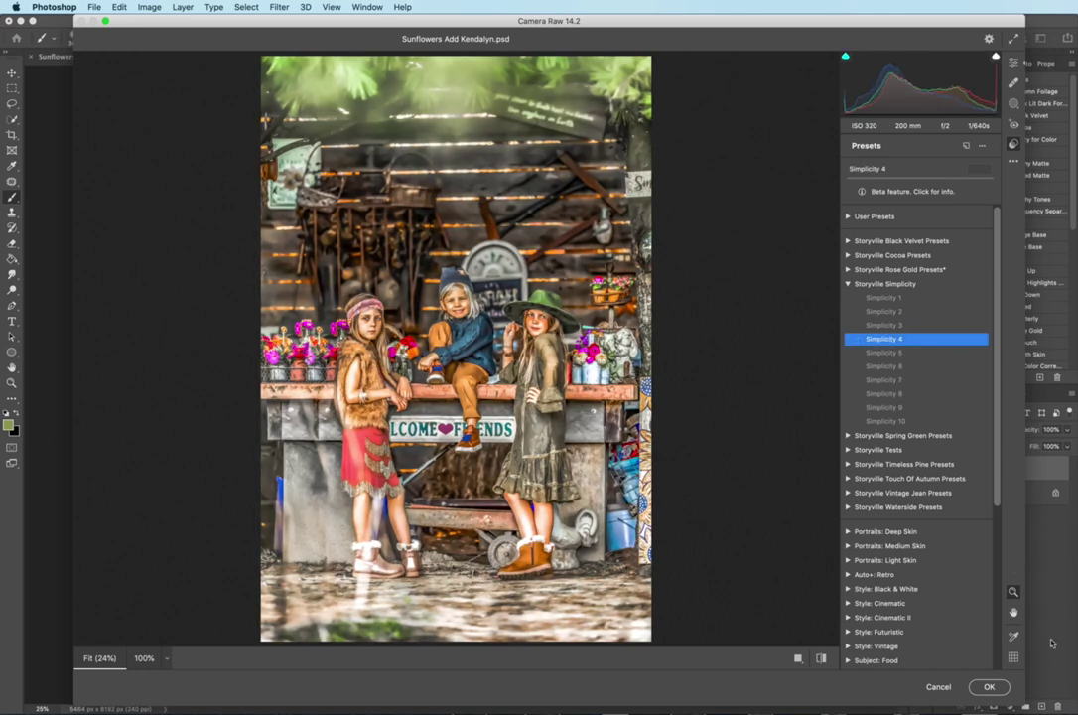
click(997, 693)
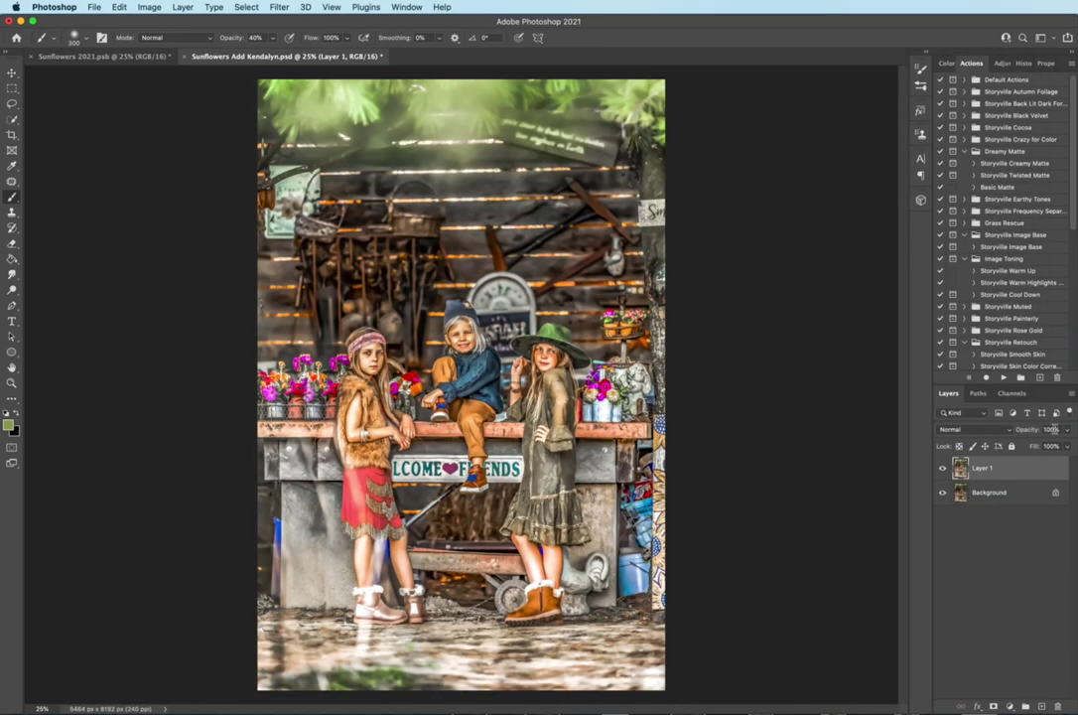
Set the Simplicity 4 layer's opacity to 24%, comparing it hidden and shown, and add a white layer mask.
click(1023, 431)
text(24)
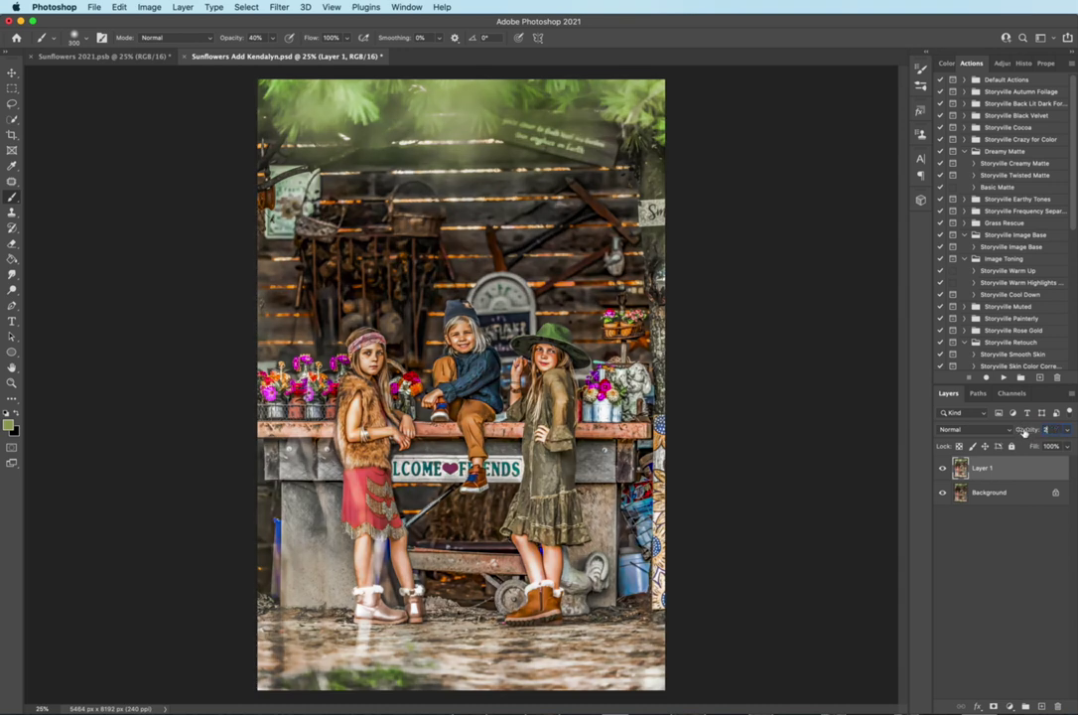
click(947, 470)
click(945, 469)
click(994, 706)
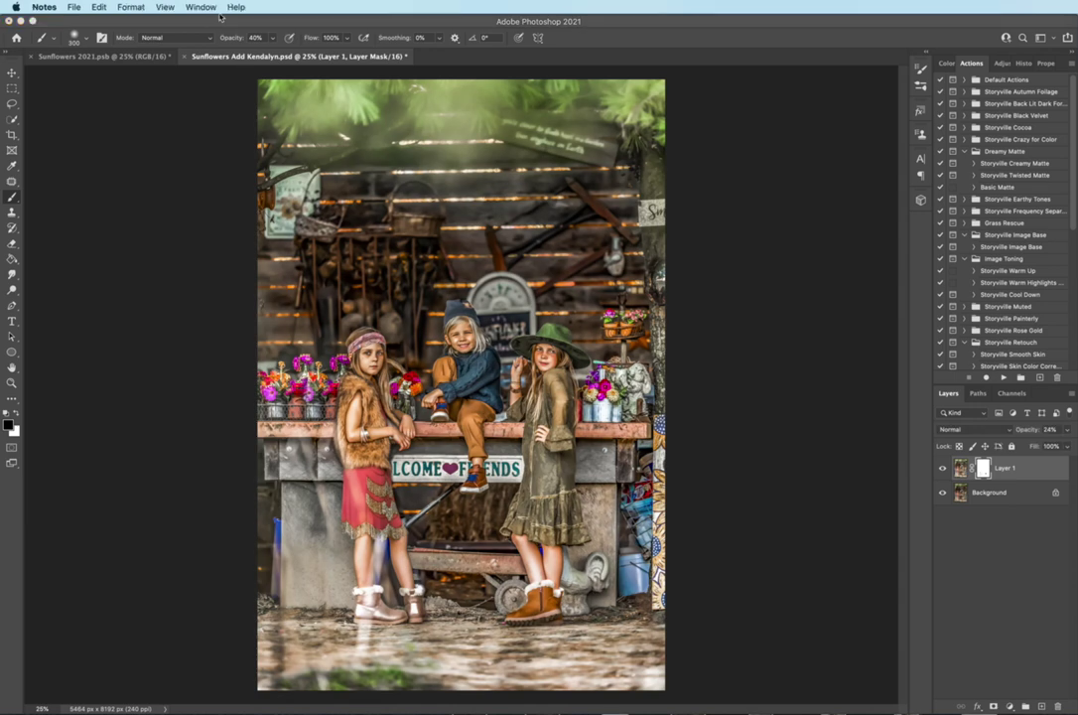
Flatten the masked 24% opacity layer into the background and duplicate the result onto a new layer.
click(189, 10)
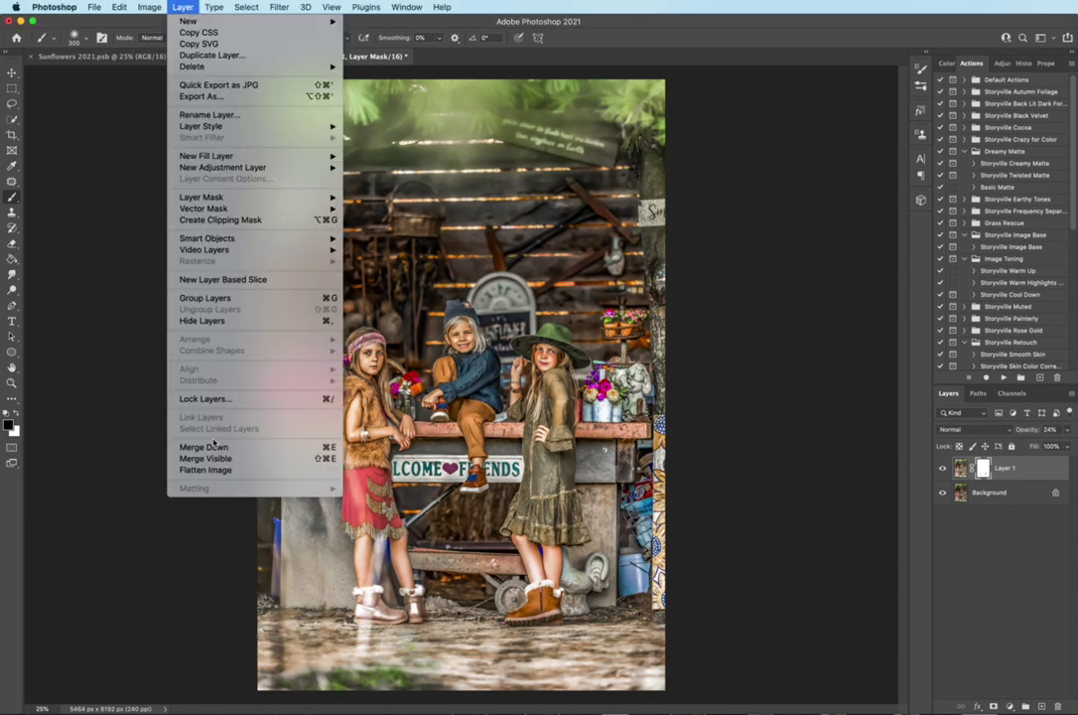
click(336, 475)
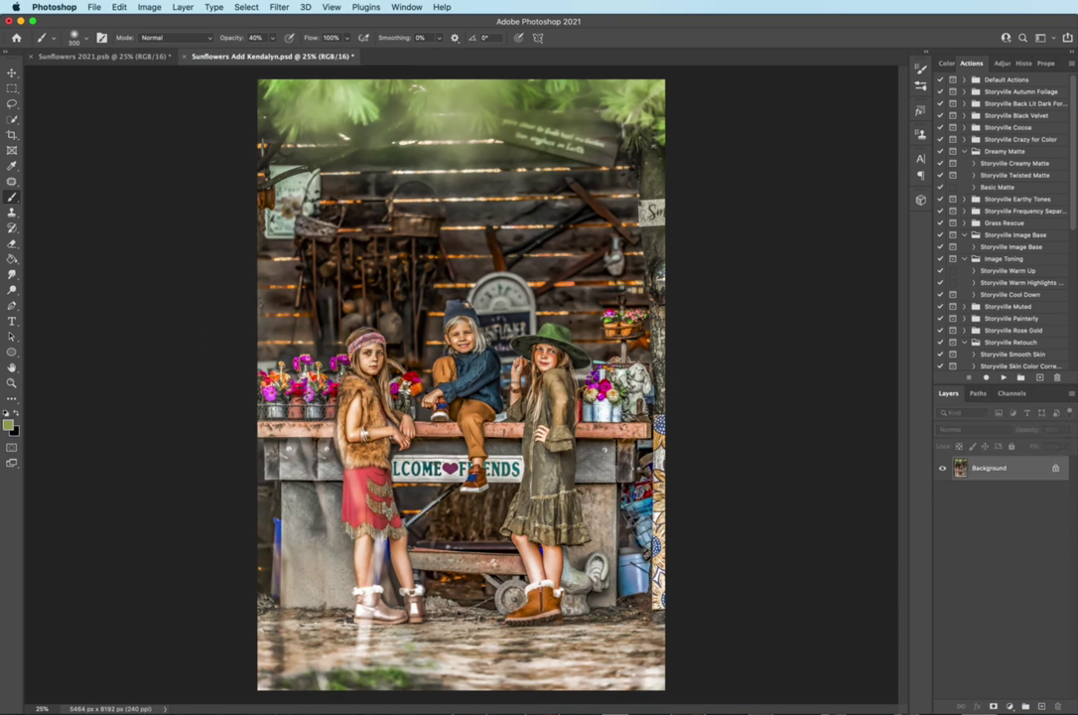
key(super+j)
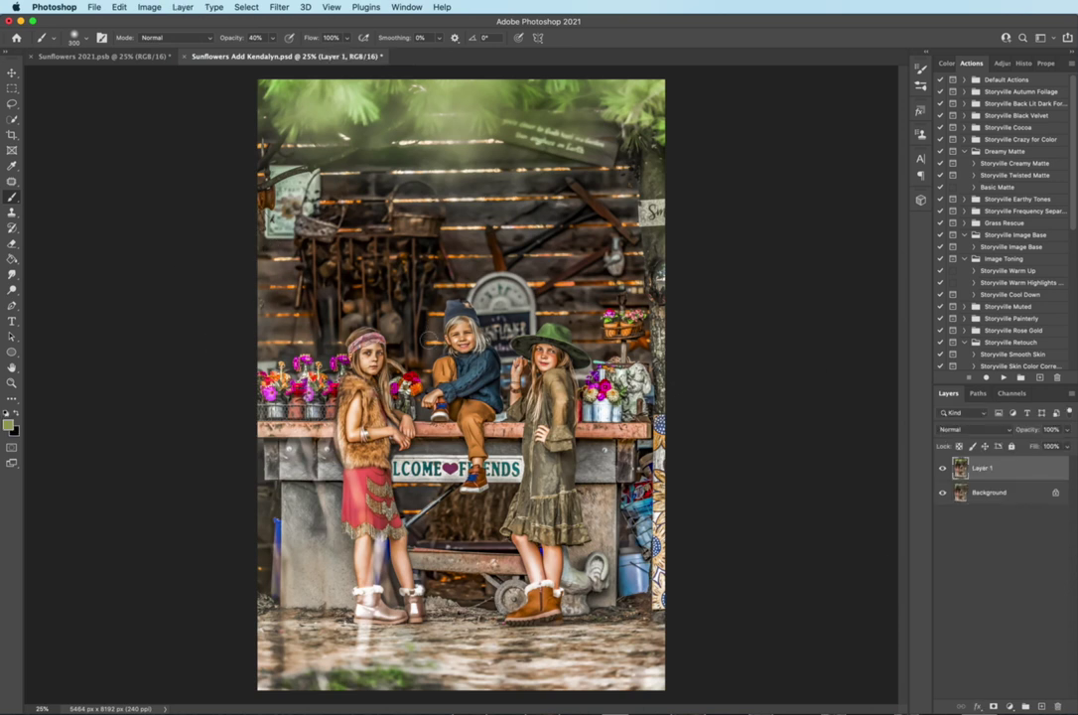
Patch the dark shadow beneath the eye of the girl in the headband with clean cheek skin using the Patch tool.
key(super+plus)
key(super+plus)
key(super+plus)
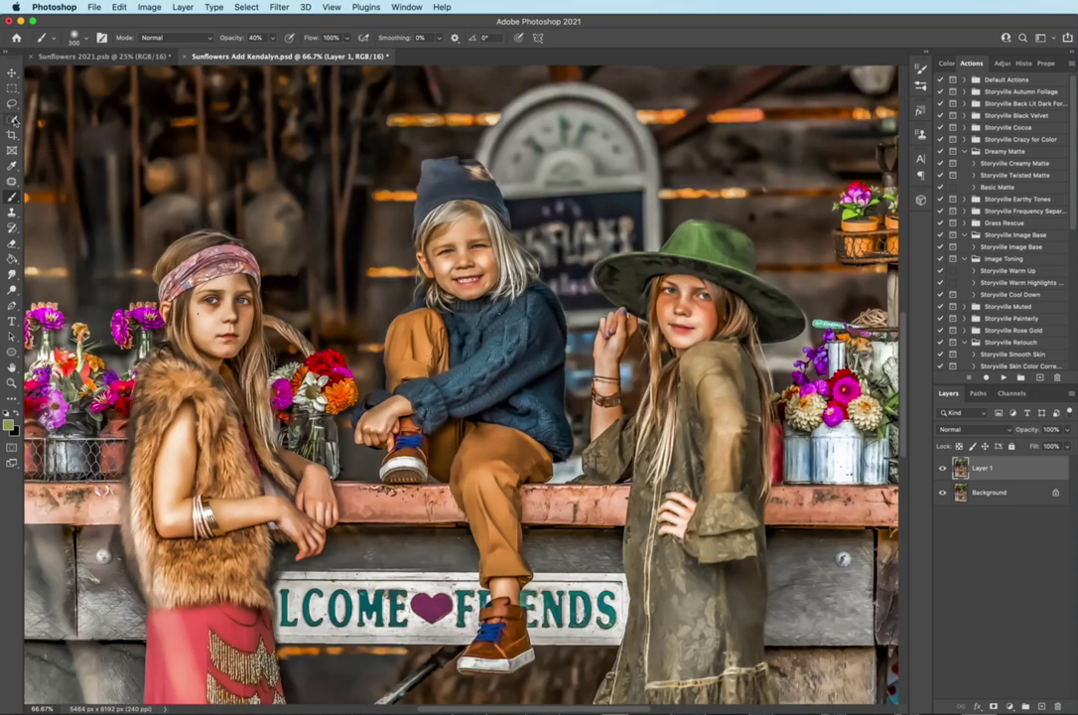
click(11, 181)
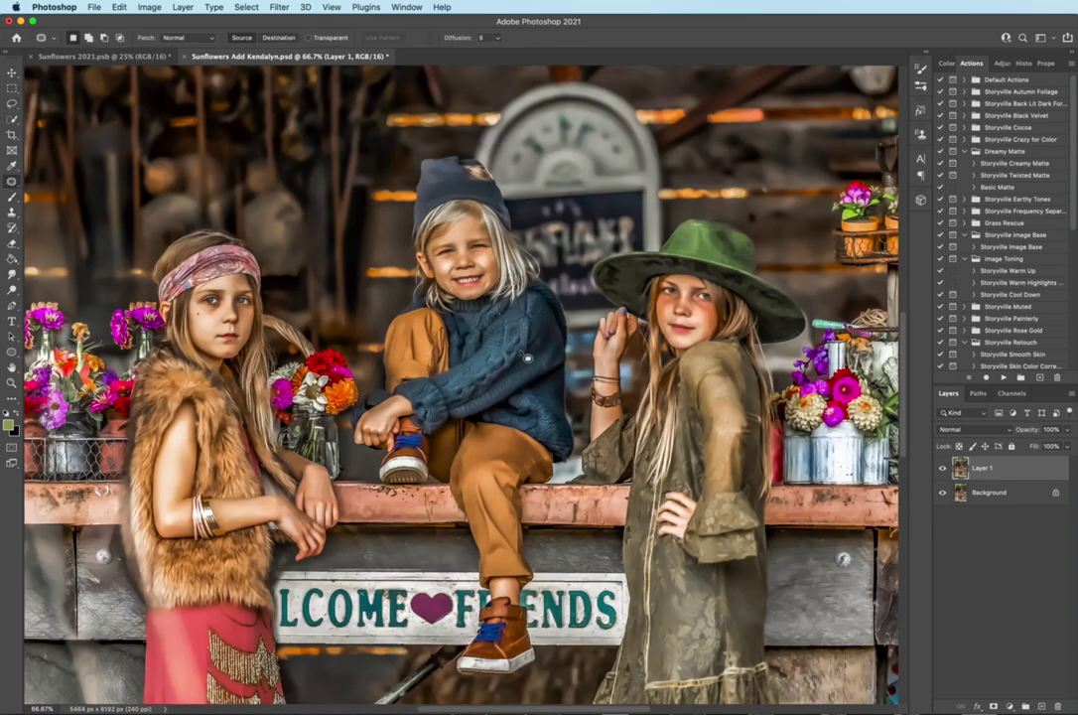
key(super+plus)
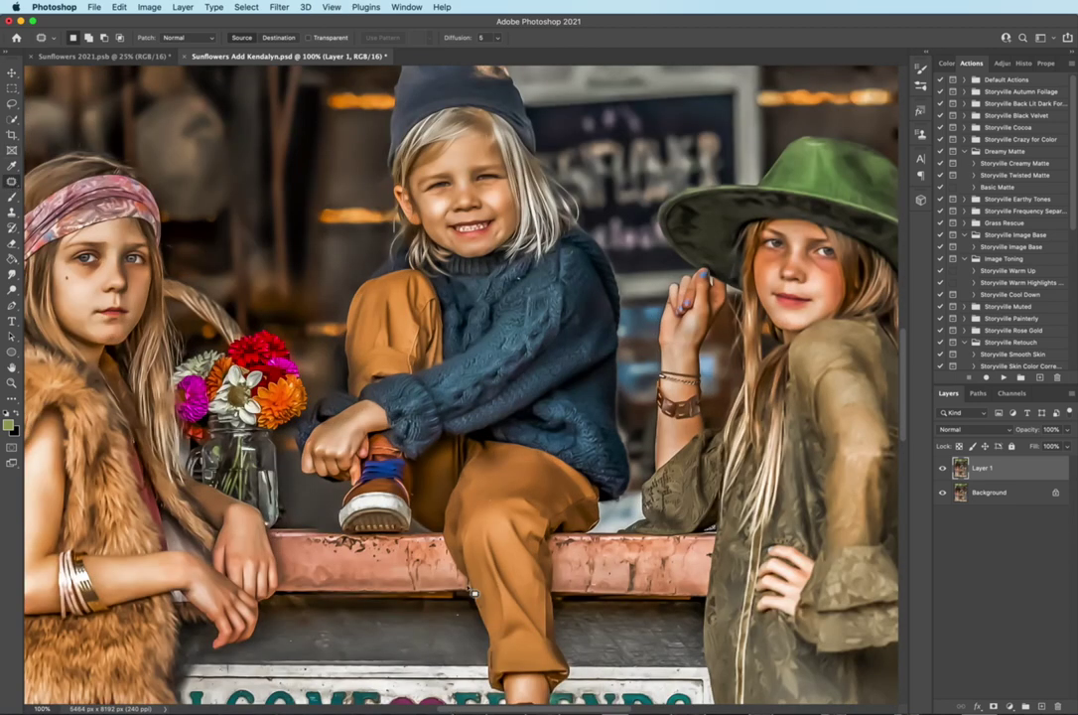
drag(462, 711, 374, 711)
key(super+plus)
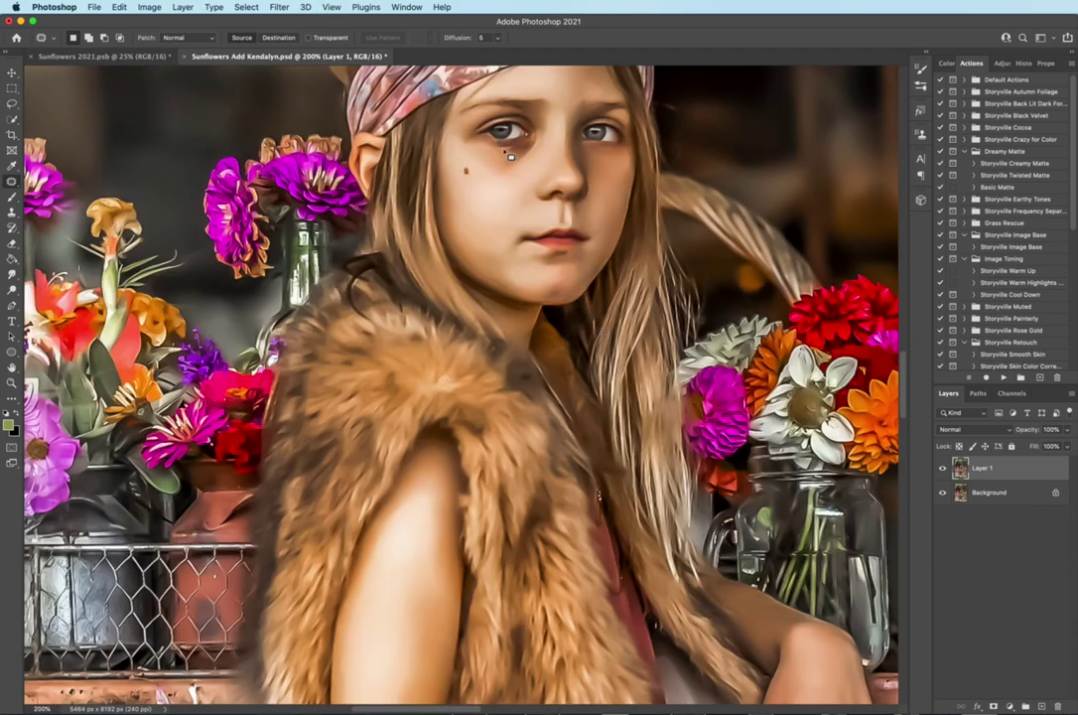
mouse_move(515, 150)
mouse_down()
mouse_move(469, 165)
mouse_move(494, 178)
mouse_move(540, 144)
mouse_move(498, 156)
mouse_move(504, 197)
mouse_up()
key(super+d)
mouse_move(1037, 430)
mouse_down()
mouse_move(1006, 433)
mouse_move(1047, 431)
mouse_up()
mouse_move(521, 189)
mouse_down()
mouse_move(512, 171)
mouse_move(496, 181)
mouse_move(518, 169)
mouse_move(514, 184)
mouse_up()
key(super+d)
Patch the shadows and creases under both eyes of the girl in the green hat with nearby cheek skin.
scroll(467, 710, right, 10)
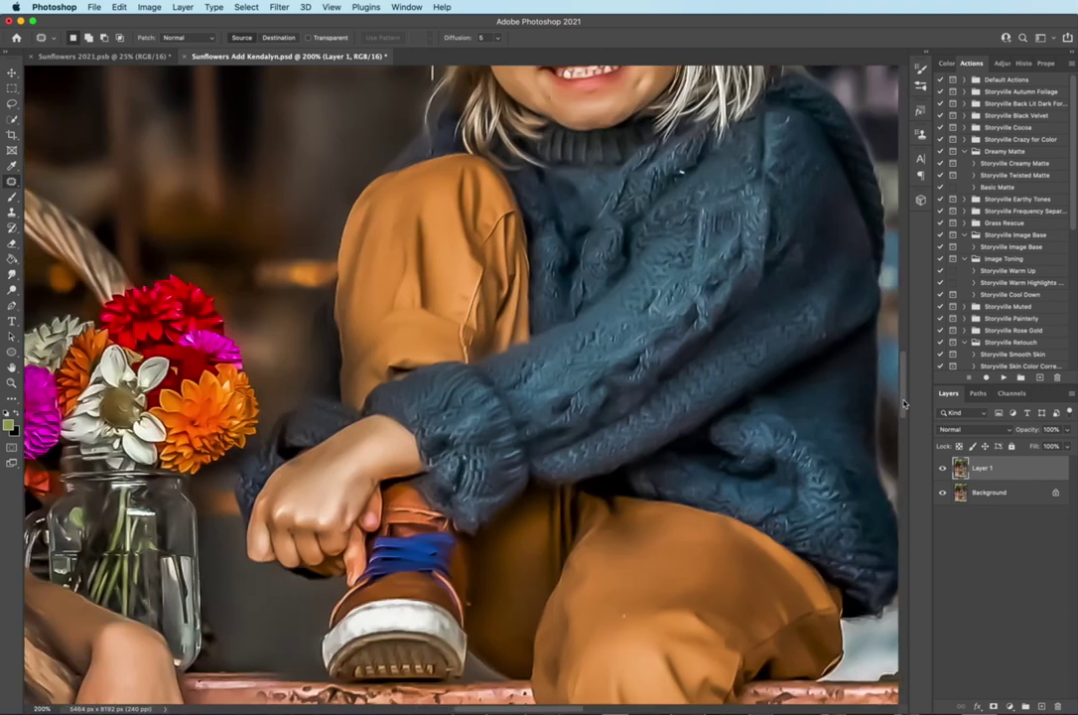
scroll(903, 402, up, 10)
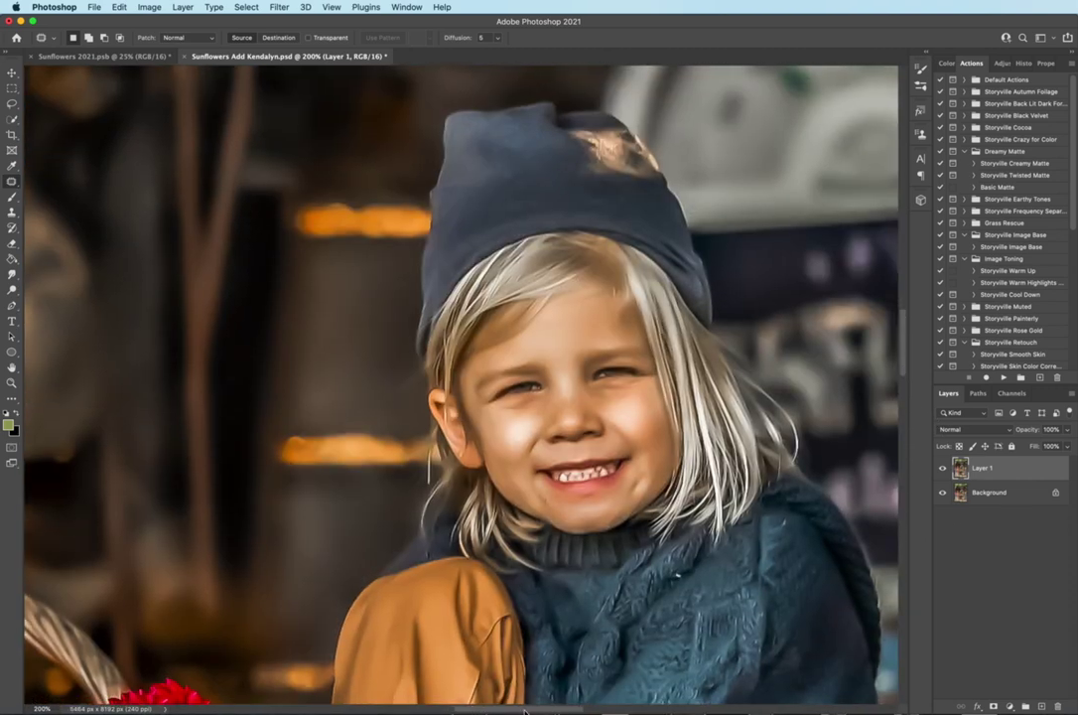
scroll(477, 709, right, 10)
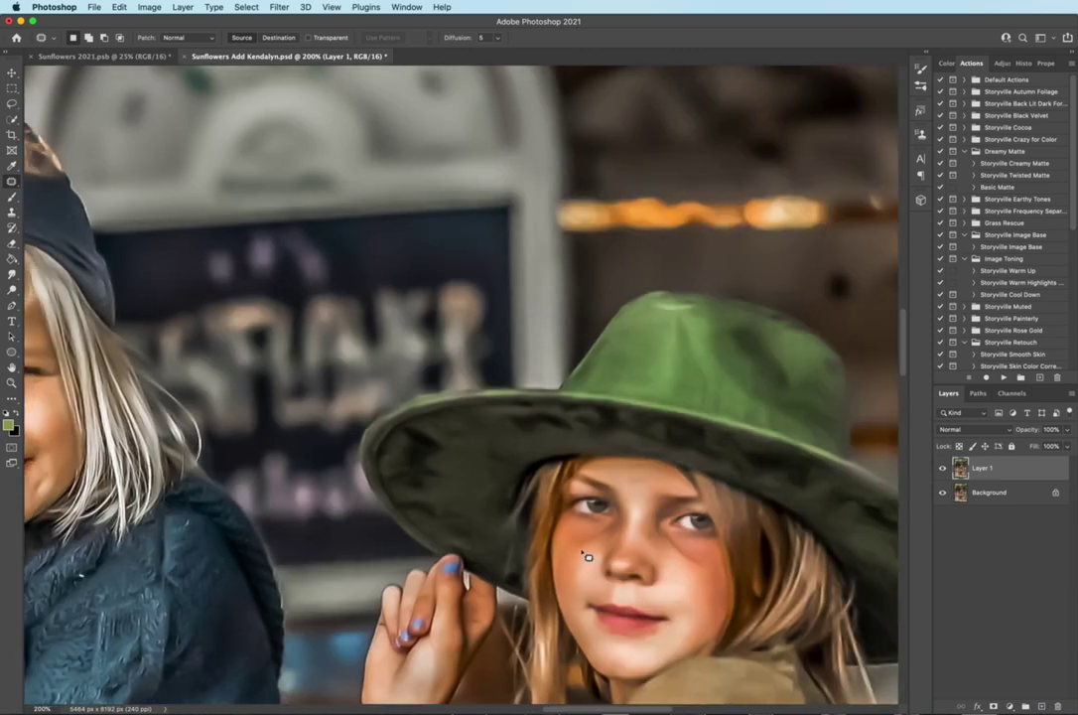
scroll(906, 369, down, 5)
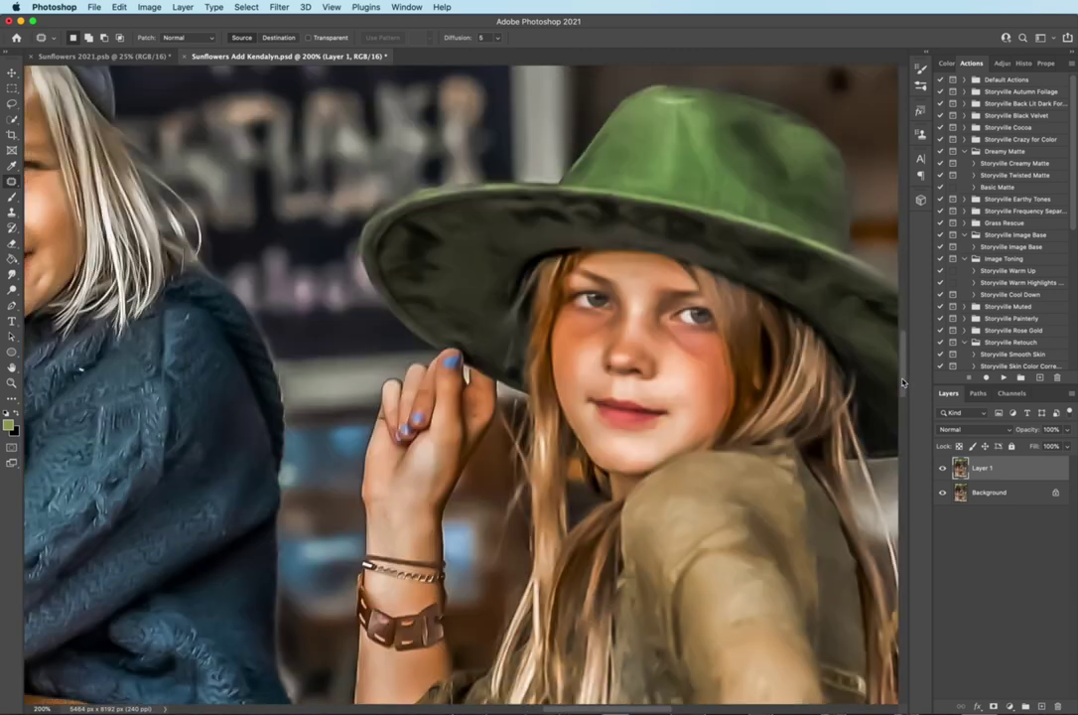
mouse_move(592, 266)
mouse_down()
mouse_move(566, 288)
mouse_move(596, 284)
mouse_move(586, 259)
mouse_move(597, 263)
mouse_move(573, 230)
mouse_move(558, 232)
mouse_move(592, 294)
mouse_up()
key(super+d)
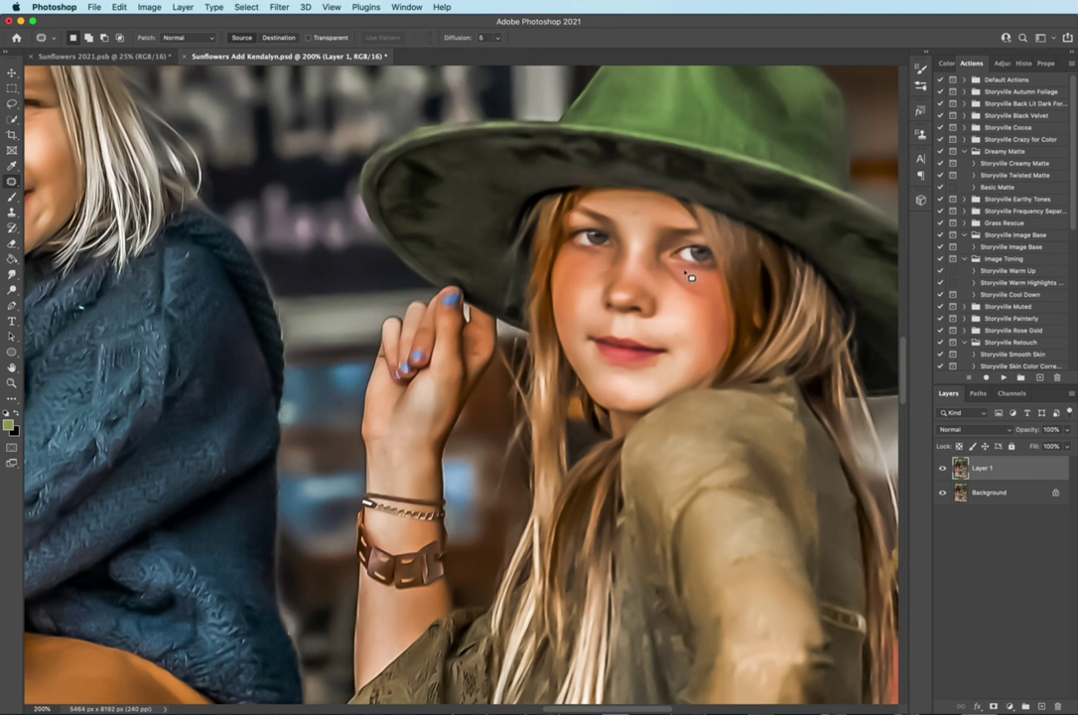
mouse_move(690, 277)
mouse_down()
mouse_move(681, 270)
mouse_move(691, 305)
mouse_move(704, 285)
mouse_move(690, 287)
mouse_up()
drag(689, 289, 703, 317)
key(super+d)
mouse_move(600, 290)
mouse_down()
mouse_move(614, 274)
mouse_move(590, 303)
mouse_move(710, 318)
mouse_up()
key(super+d)
Run the Storyville Warm Up action, set the Warm Up Image layer's opacity to 25%, and compare it hidden and shown.
key(super+minus)
key(super+minus)
key(super+minus)
key(super+minus)
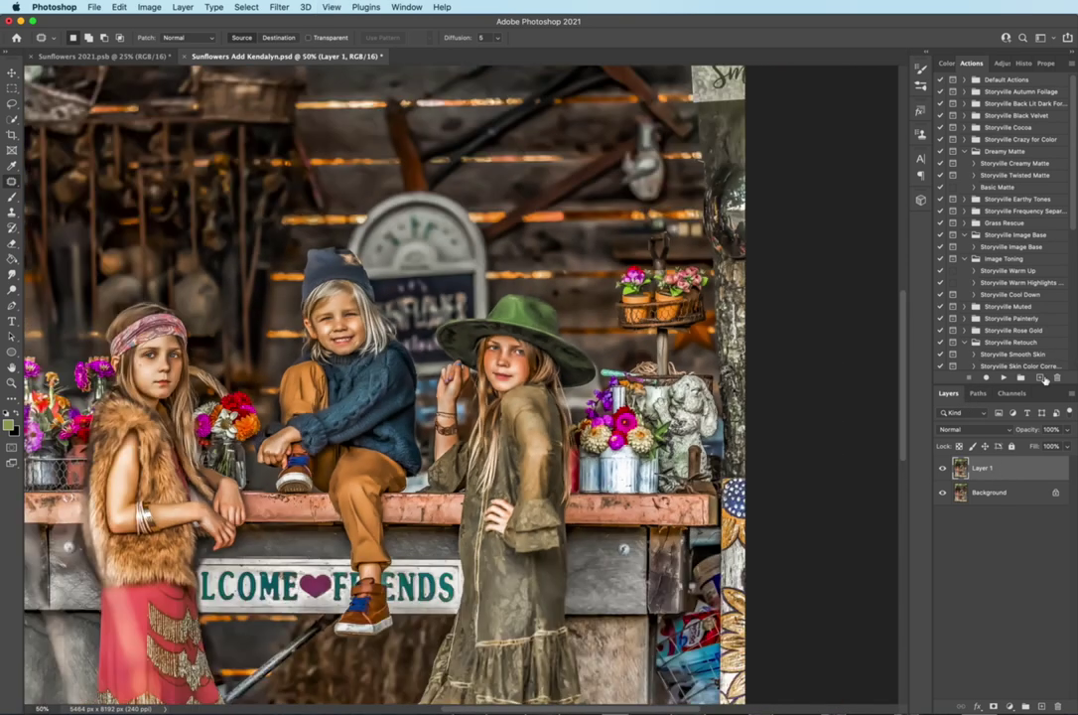
key(super+minus)
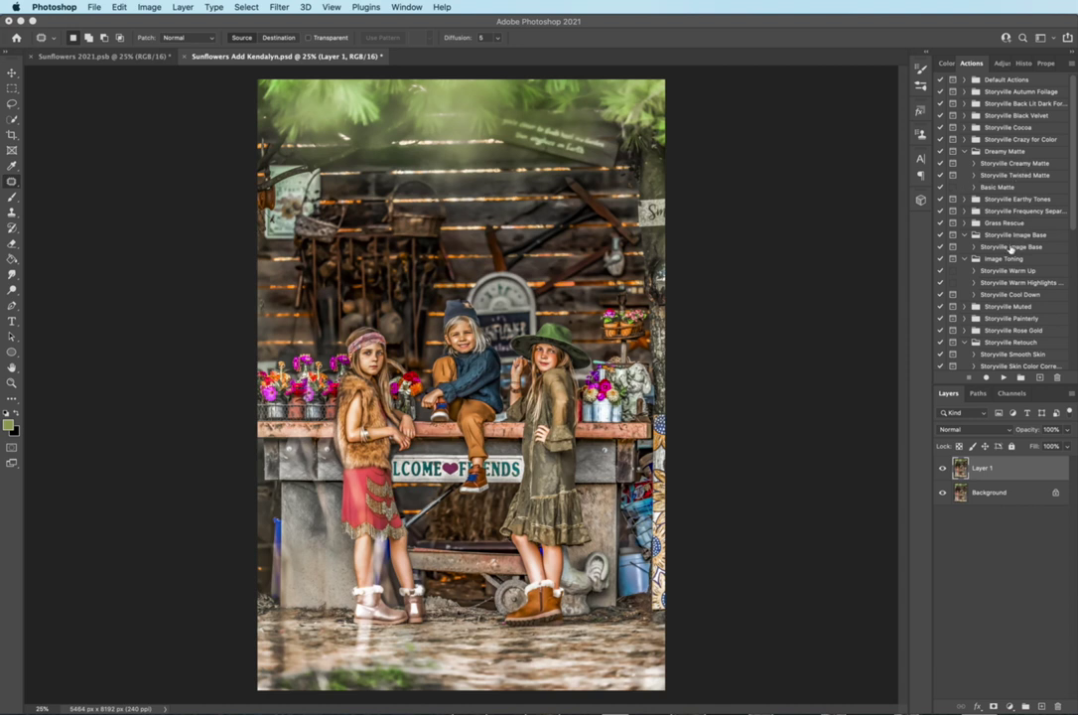
click(1027, 271)
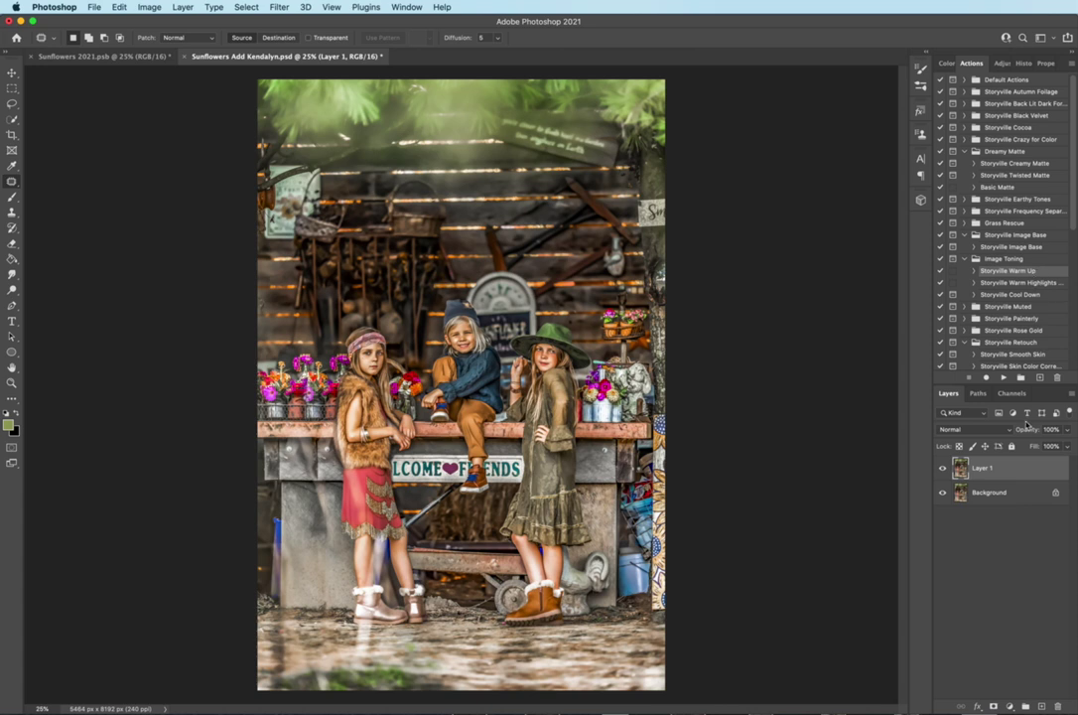
click(1004, 379)
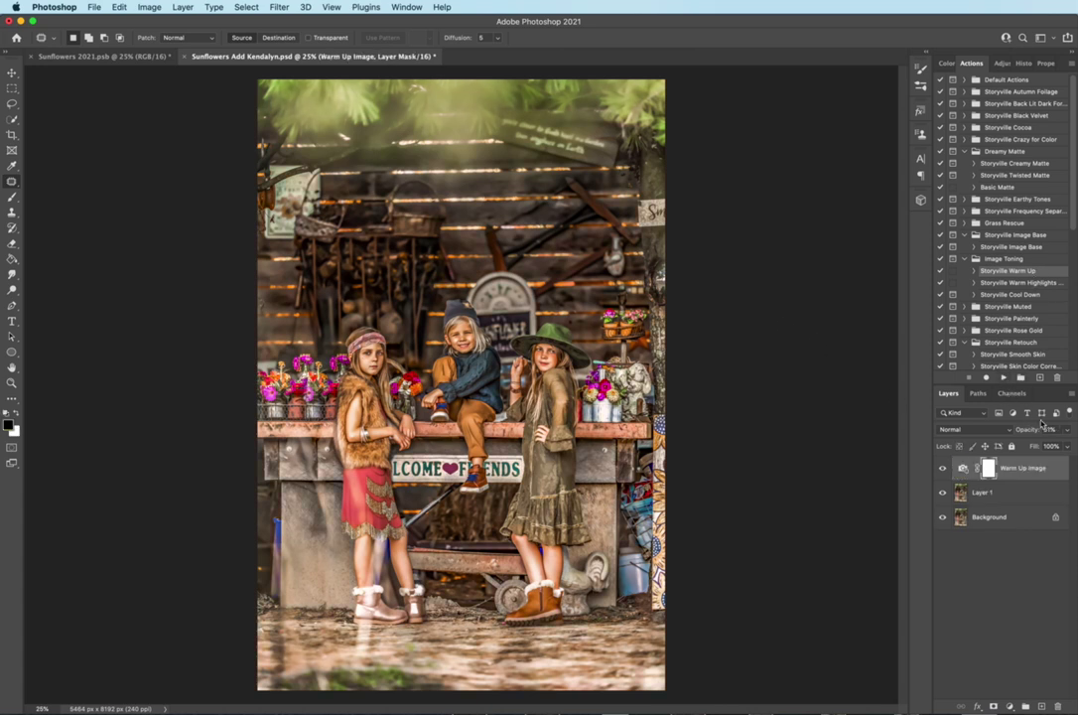
drag(1037, 435, 1020, 434)
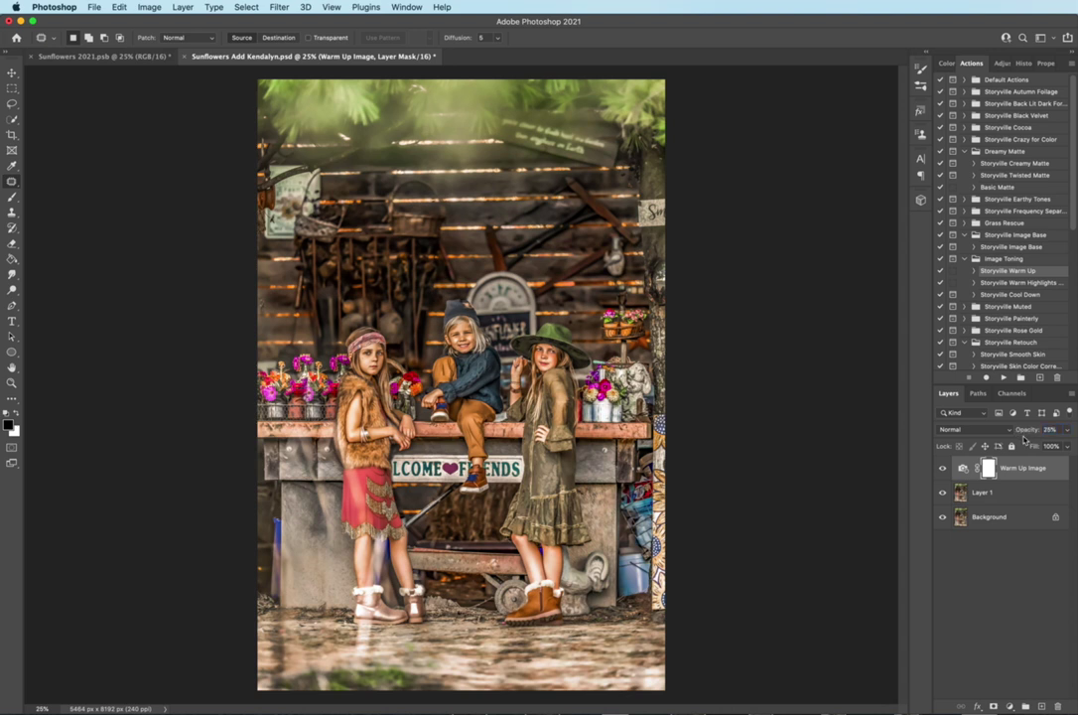
click(944, 470)
click(946, 470)
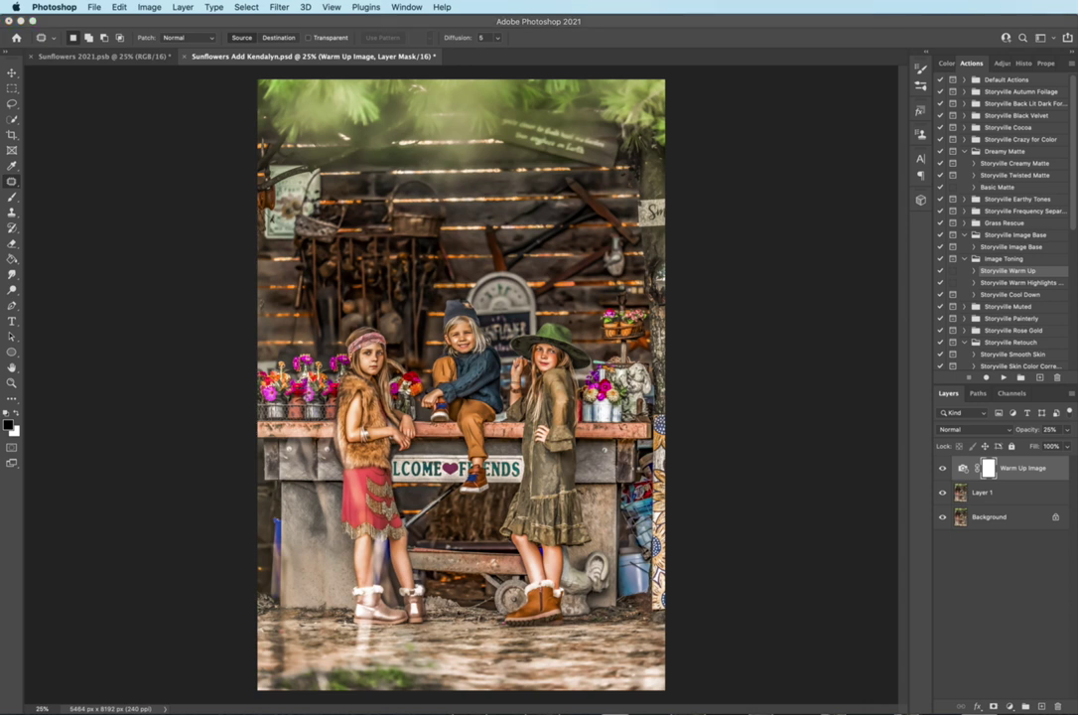
Run the Storyville Image Base action and hide its Color Dazzle, Contrast and Brighten Up layers.
click(1023, 246)
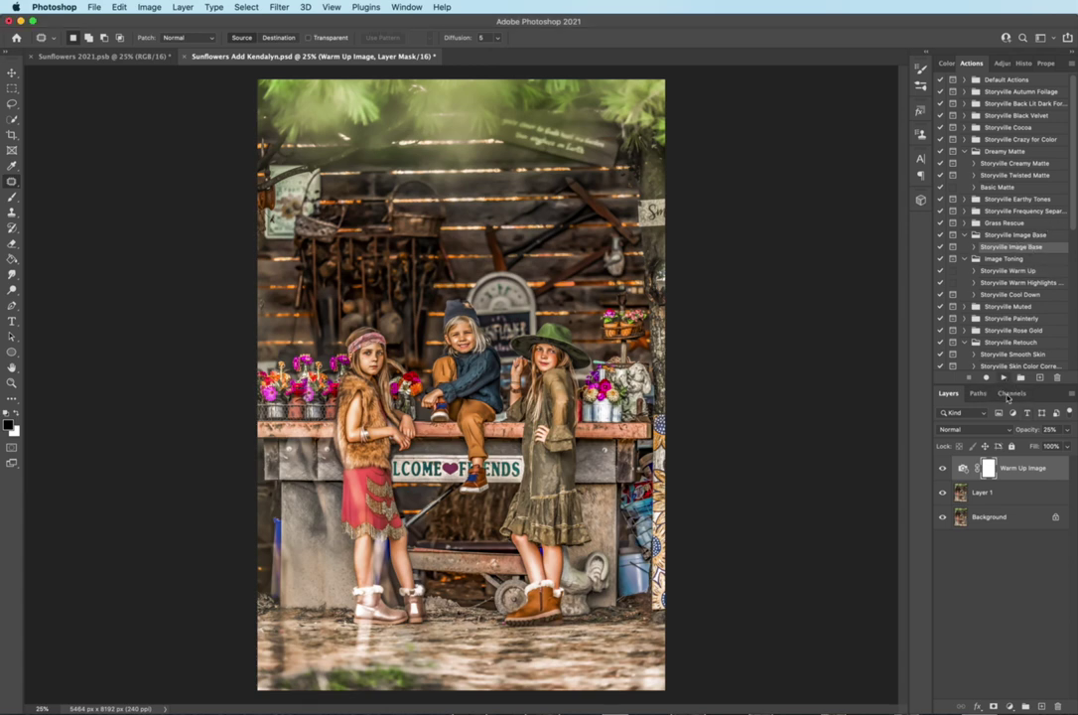
click(848, 272)
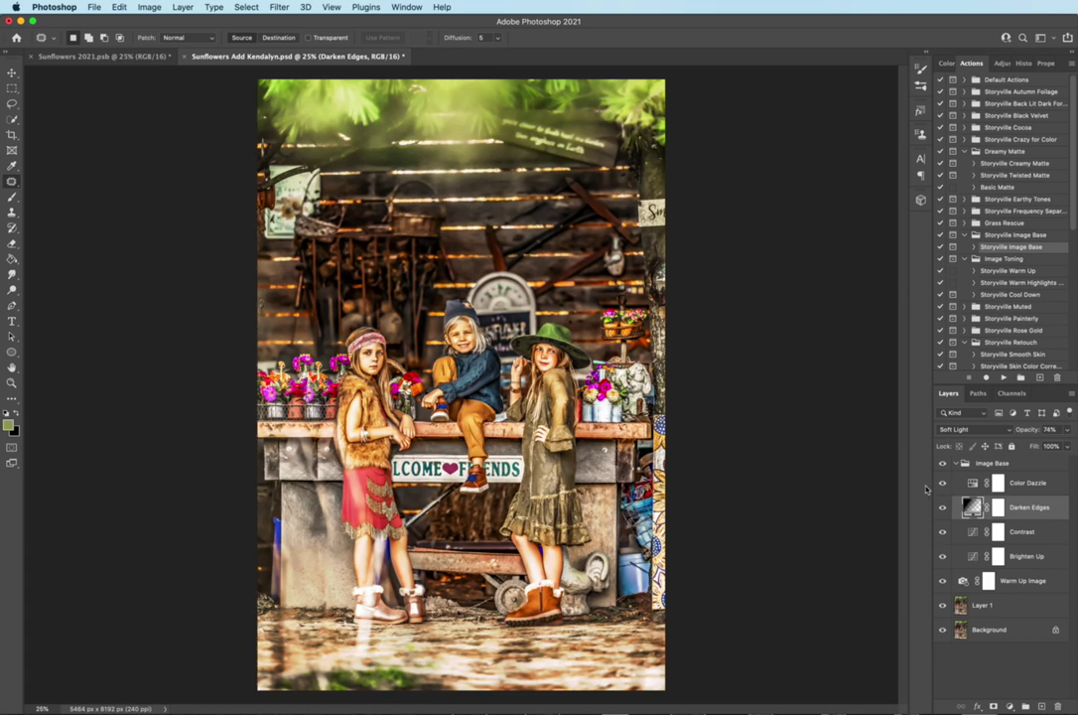
drag(943, 533, 942, 557)
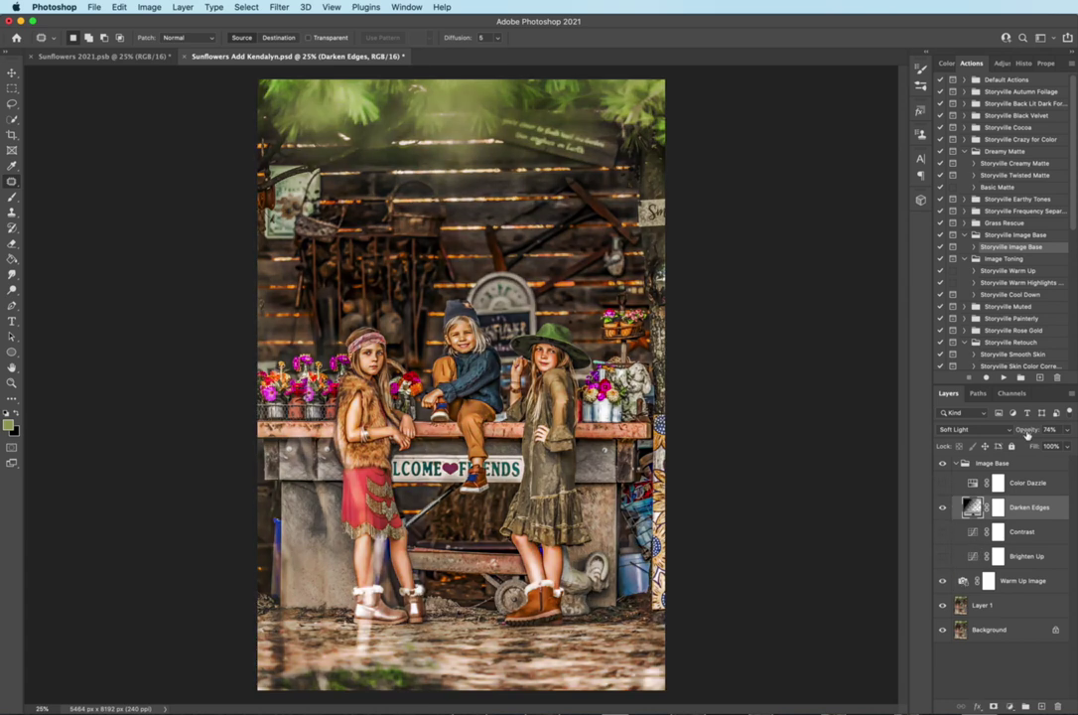
Raise the Darken Edges layer's opacity to 100%, then compare the Image Base group hidden and shown and collapse it.
drag(1029, 429, 1064, 427)
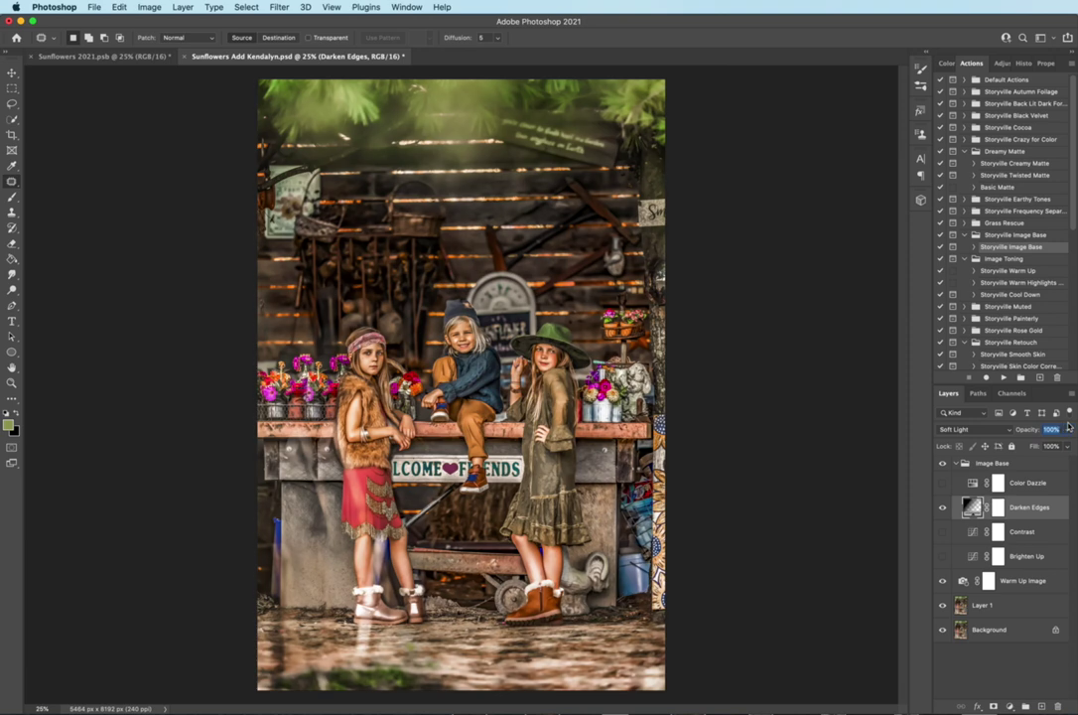
click(943, 464)
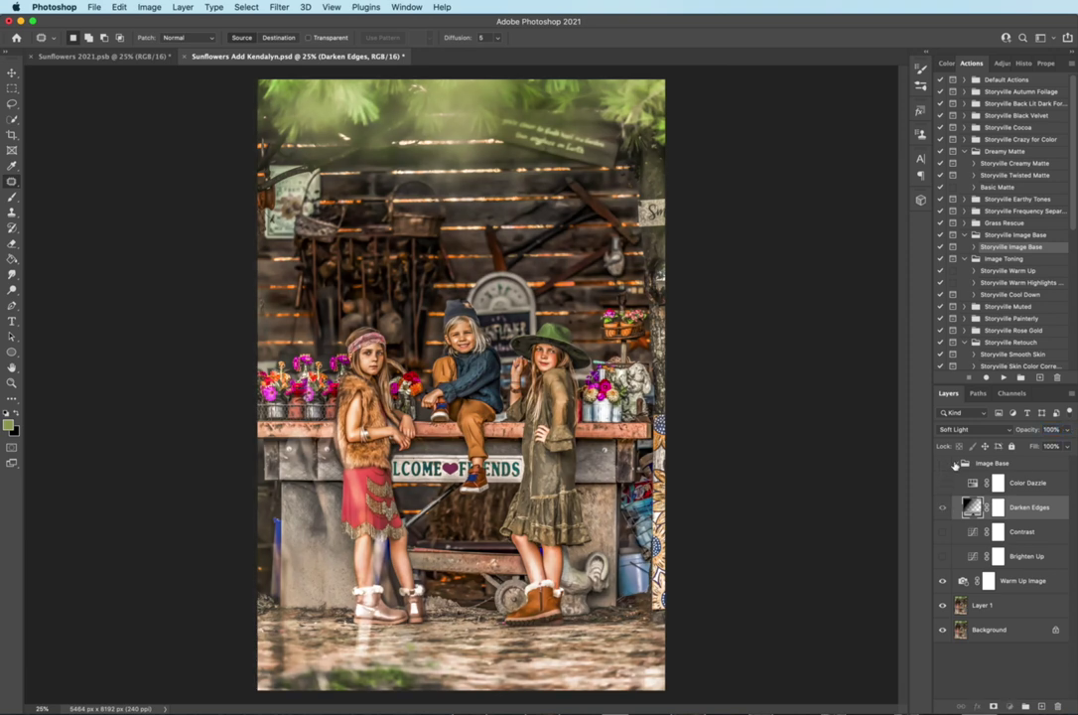
click(956, 464)
click(944, 464)
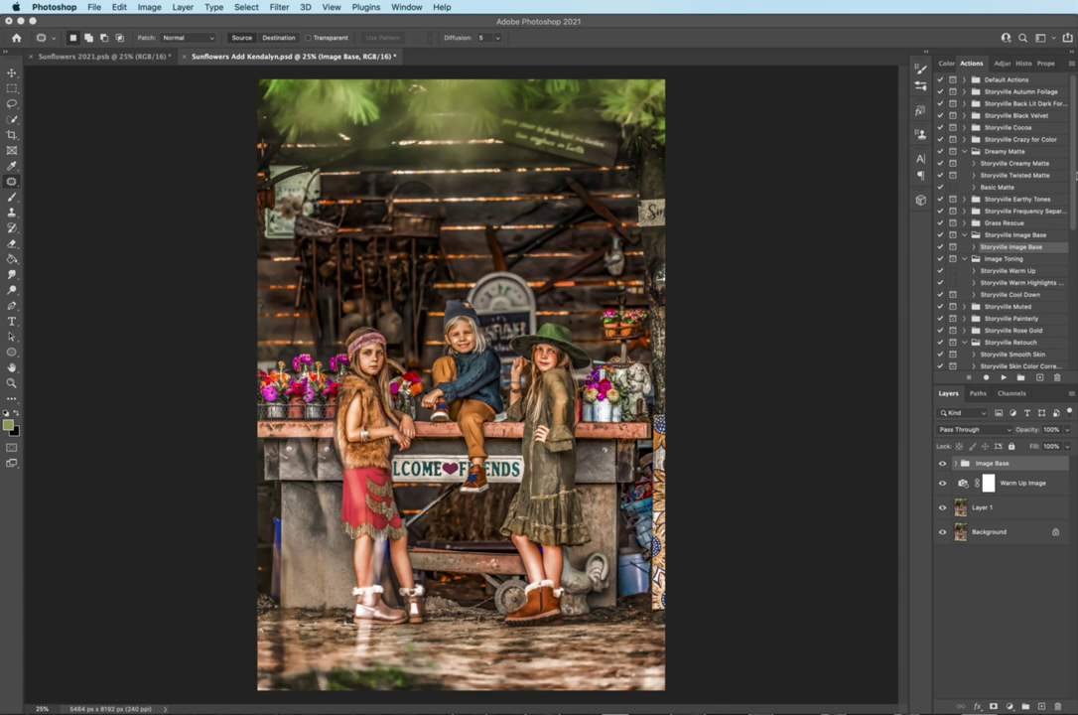
Run the Ultimate Dodge & Burn action and expand its group and the D&B Clothing subgroup.
drag(1070, 188, 1070, 277)
click(1031, 332)
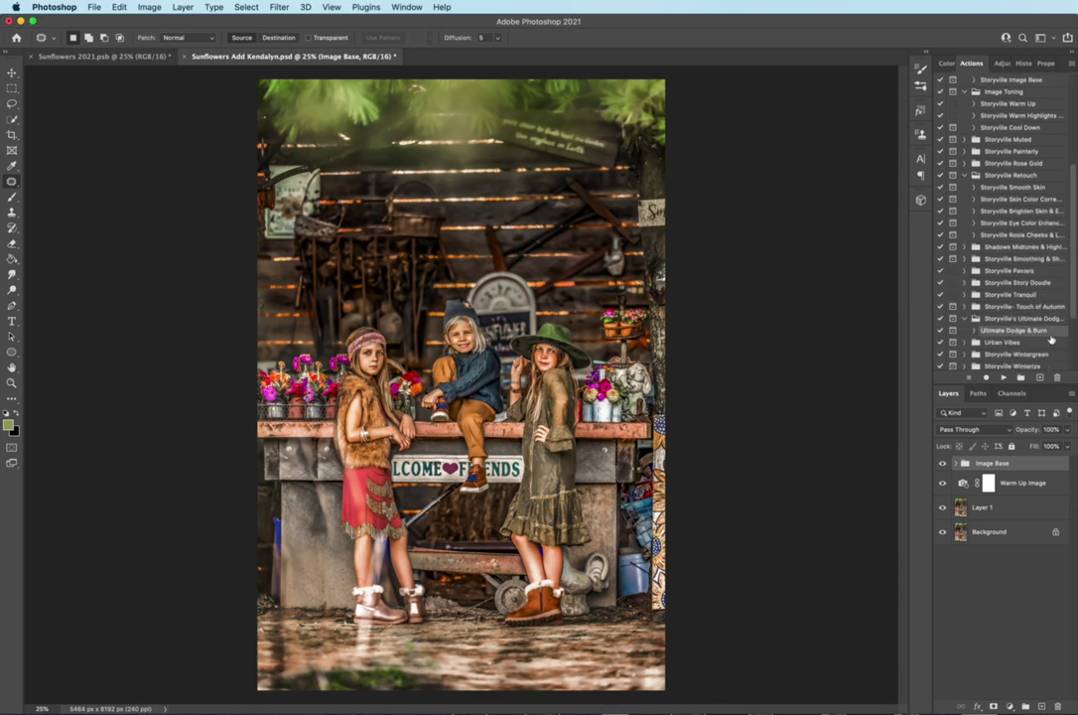
click(1004, 377)
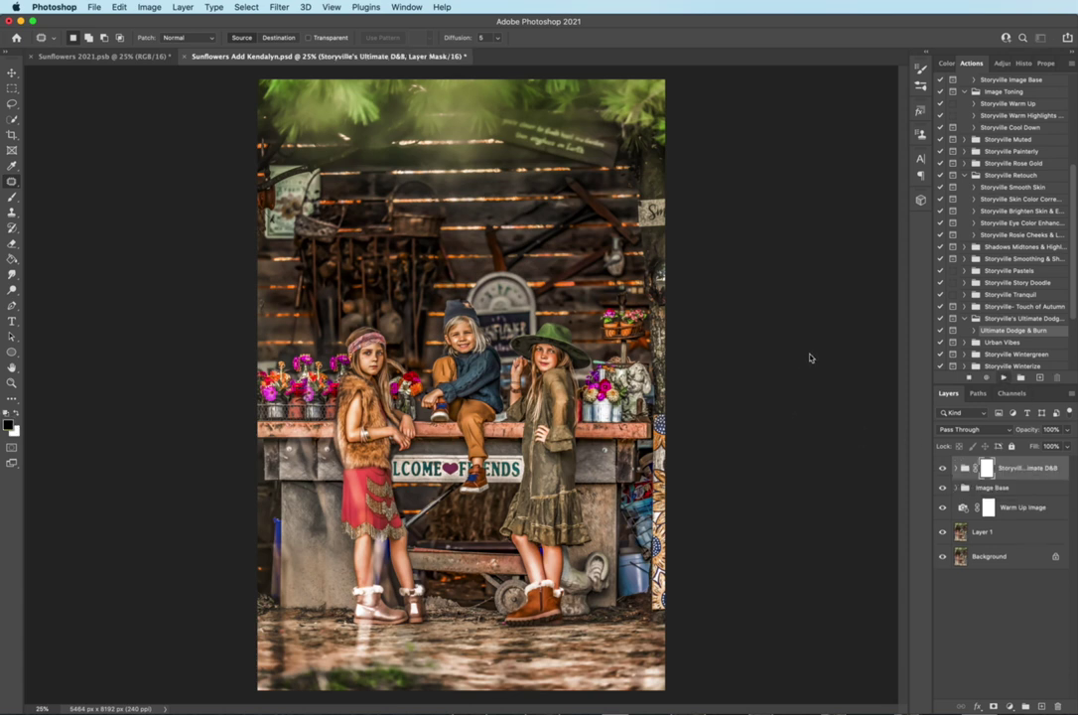
click(847, 279)
click(954, 468)
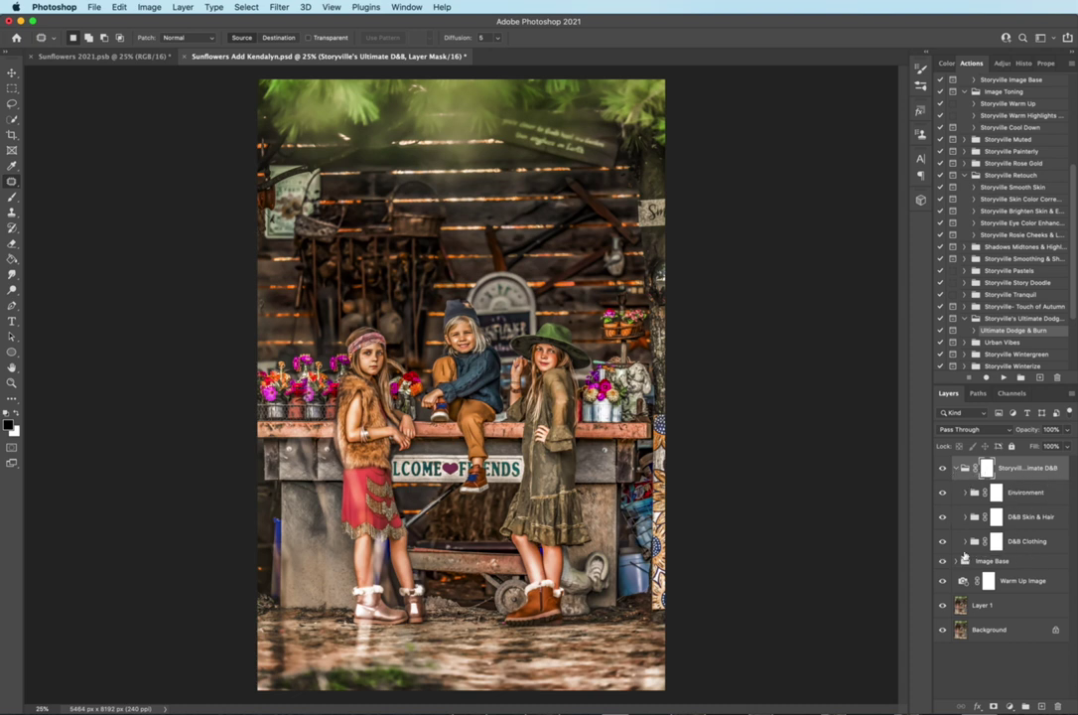
click(965, 542)
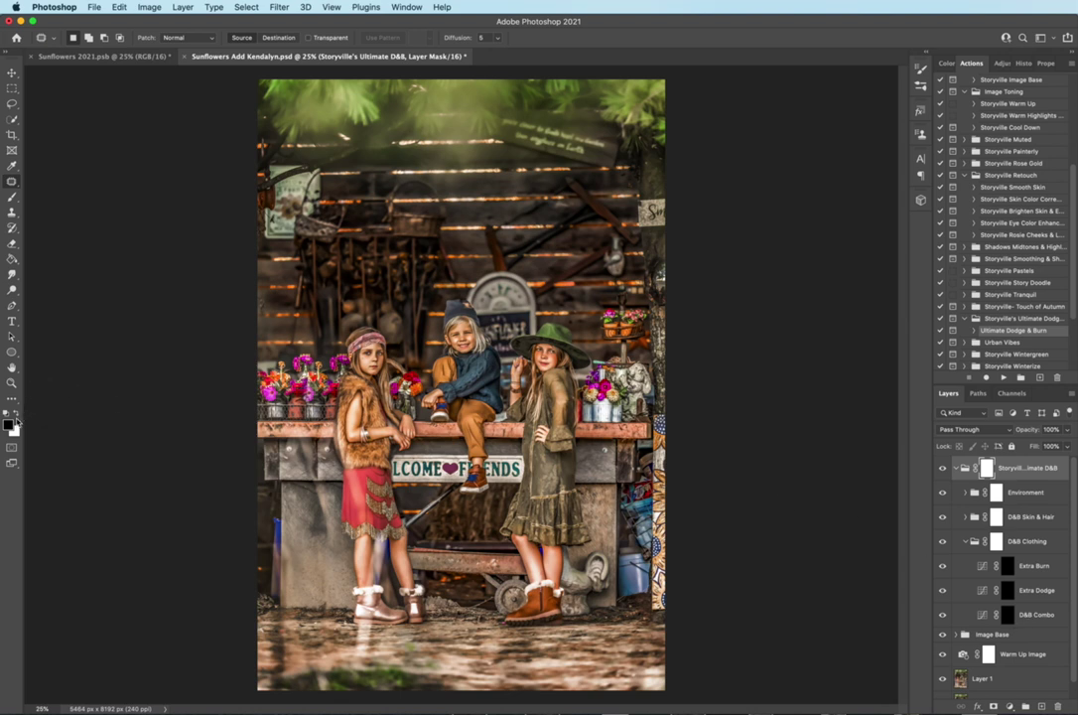
Set up a white brush at 100% opacity and paint over the red skirt on the D&B Clothing group's Extra Dodge mask.
click(16, 414)
click(12, 196)
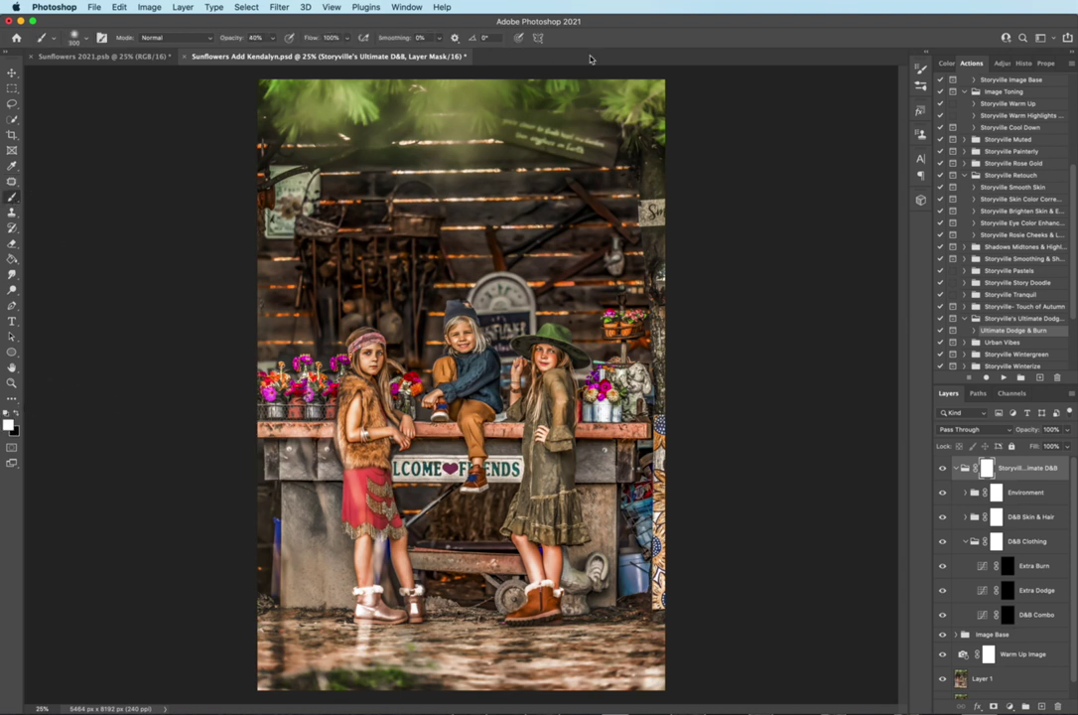
drag(227, 38, 281, 41)
click(1005, 620)
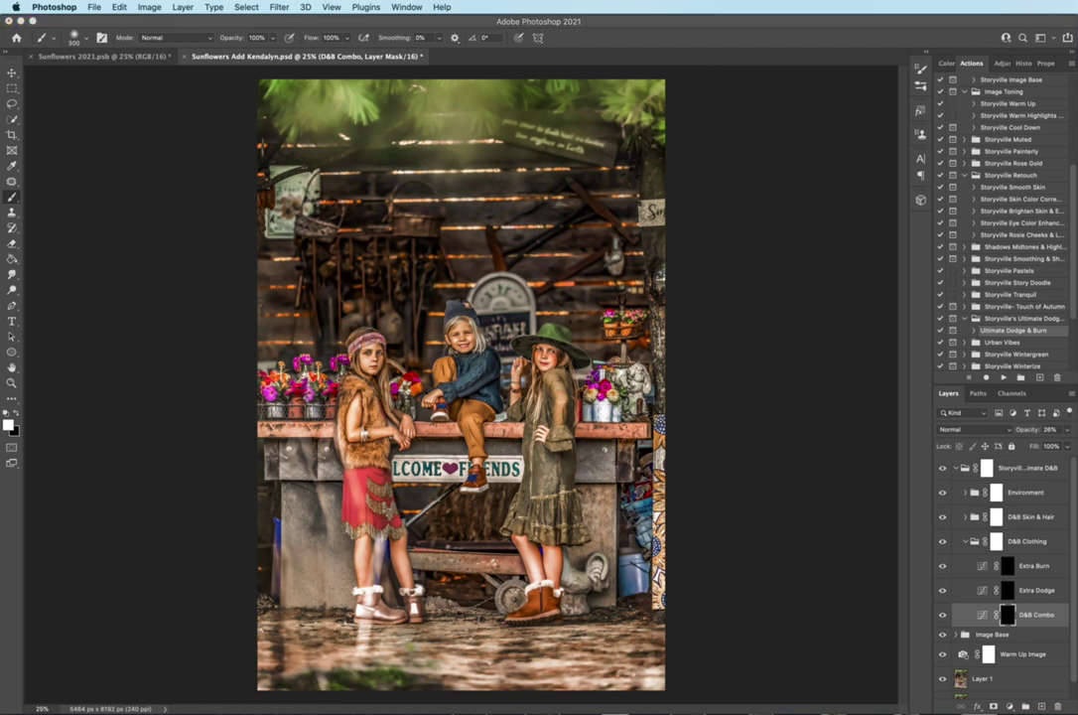
click(1009, 592)
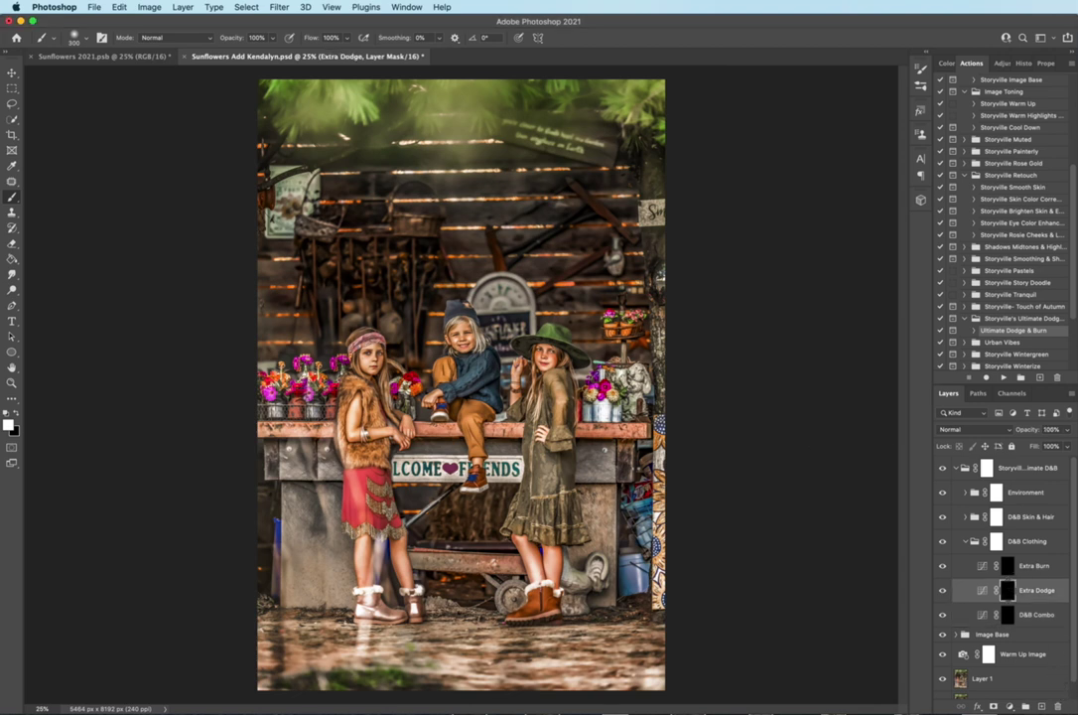
mouse_move(359, 492)
mouse_down()
mouse_move(363, 510)
mouse_move(381, 495)
mouse_move(387, 511)
mouse_up()
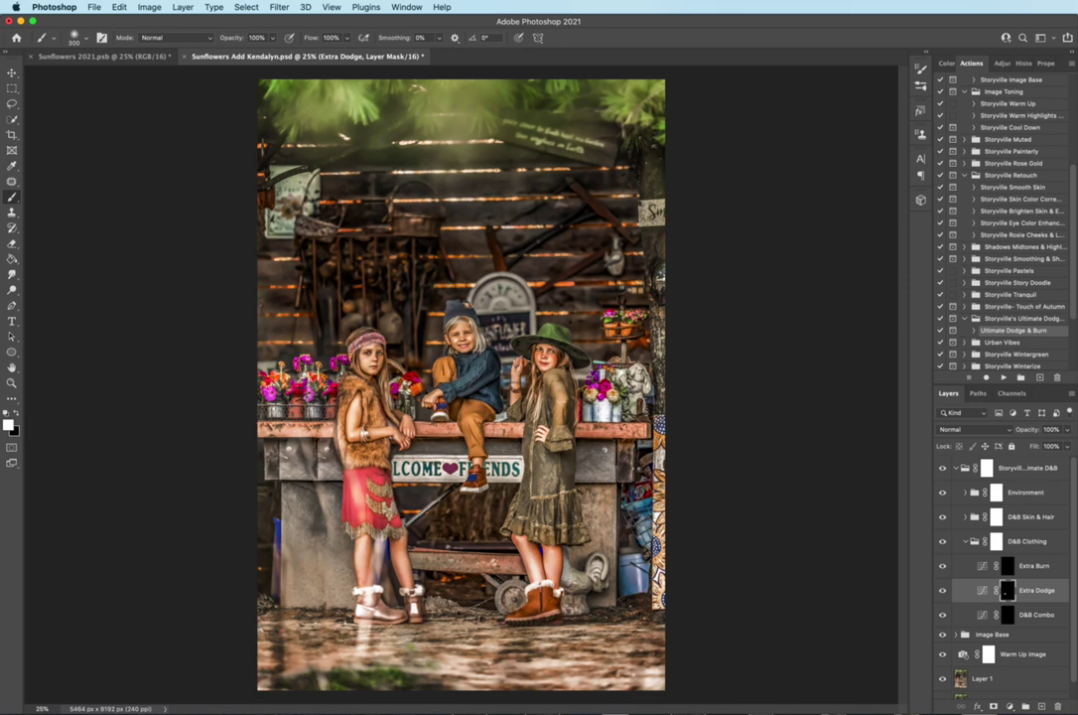
Dodge the headband, mustard trousers, green hat, dress and boots with a smaller brush, then compare the collapsed D&B Clothing group hidden and shown.
key(super+plus)
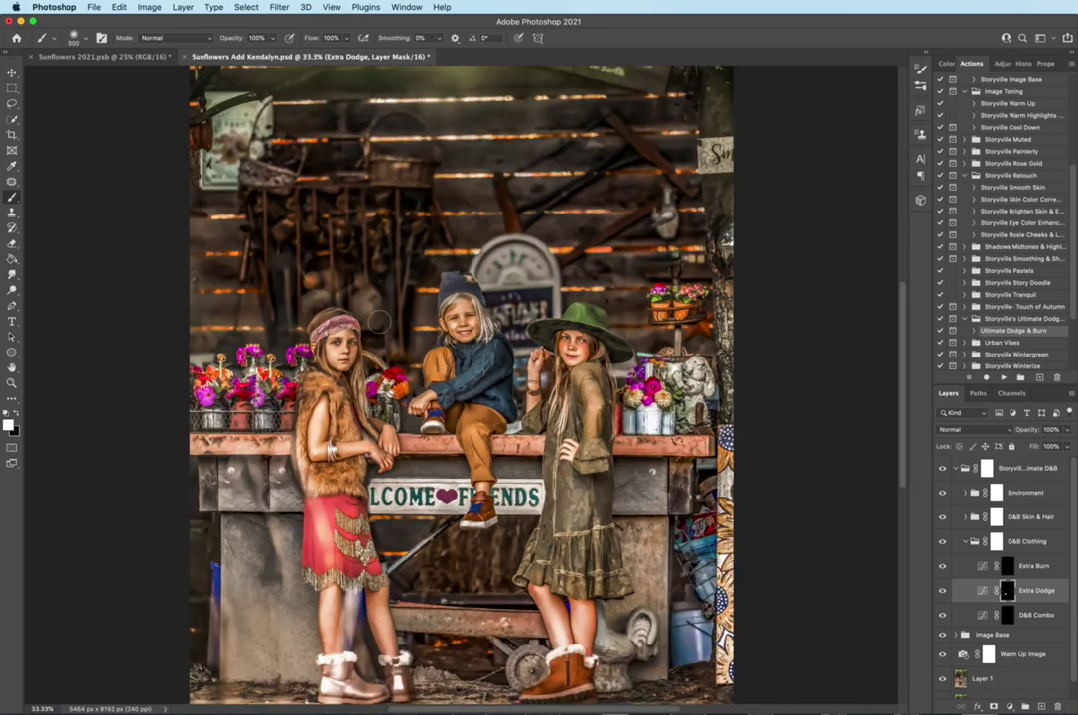
key(bracketleft)
drag(460, 401, 499, 357)
key(bracketright)
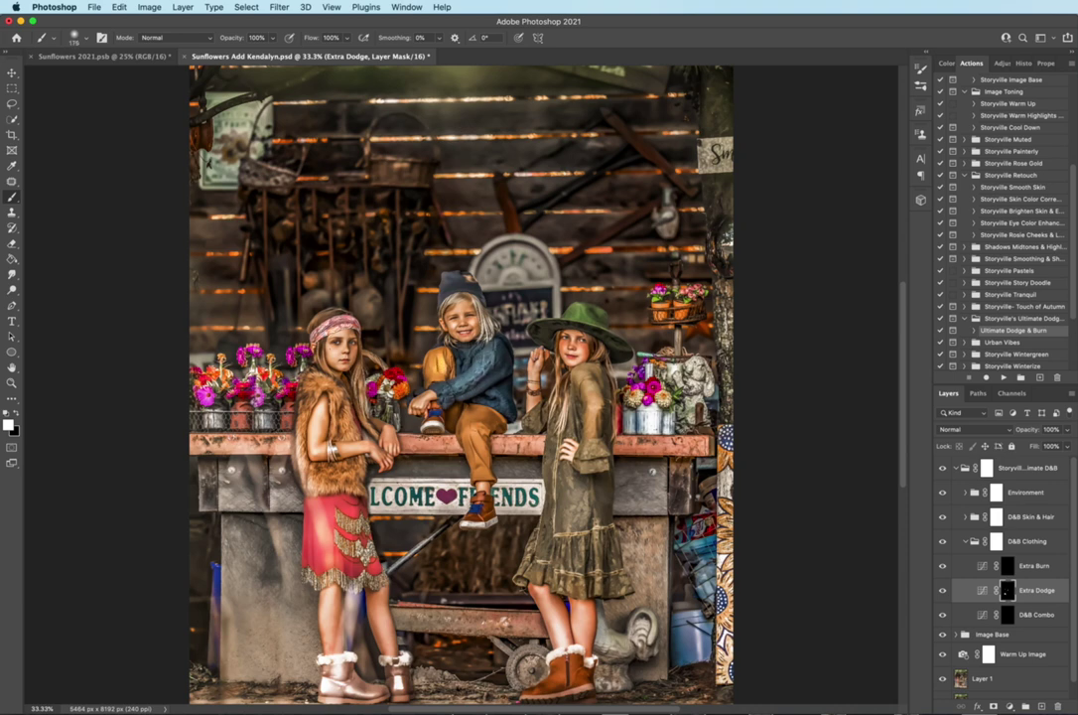
drag(477, 421, 482, 512)
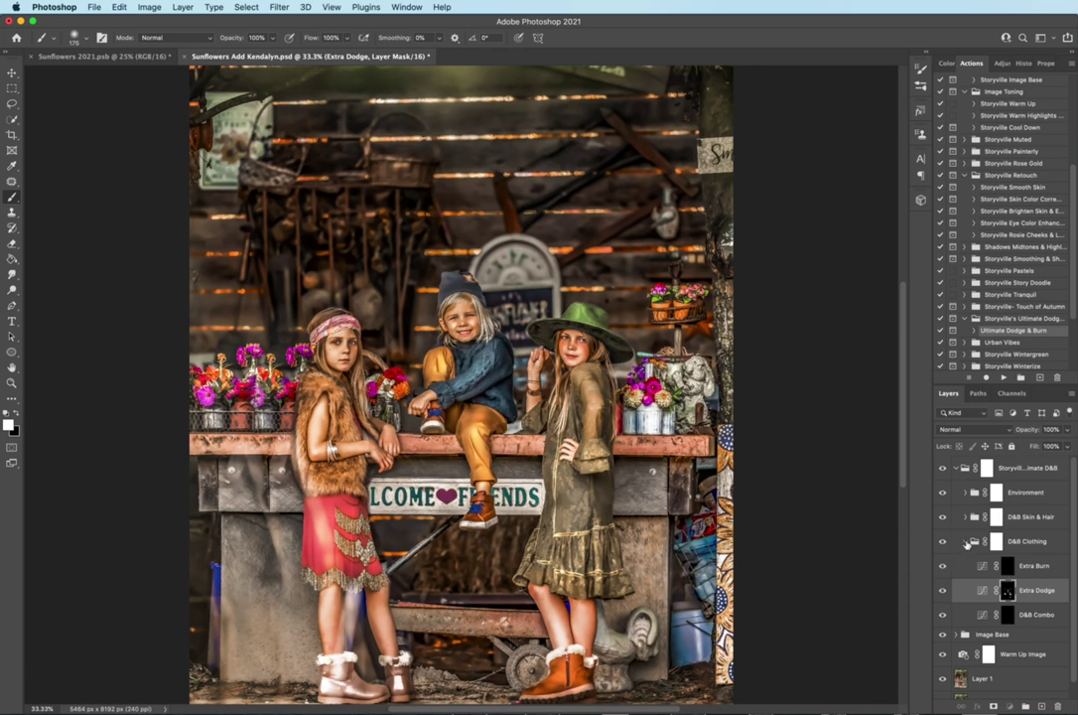
click(967, 544)
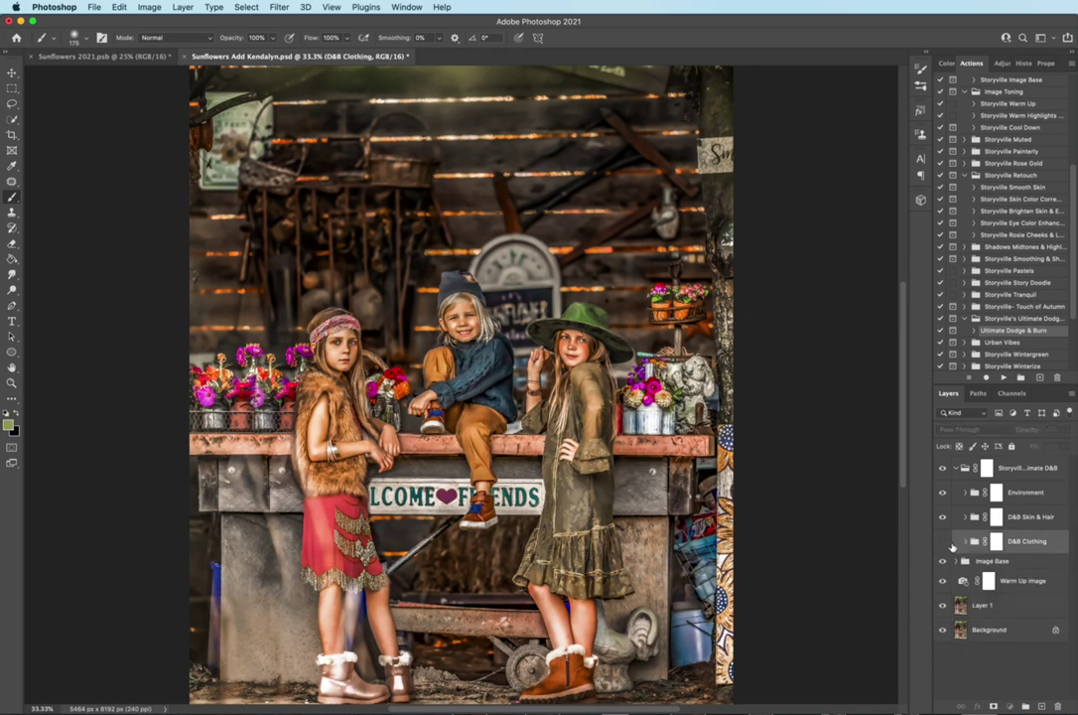
click(945, 542)
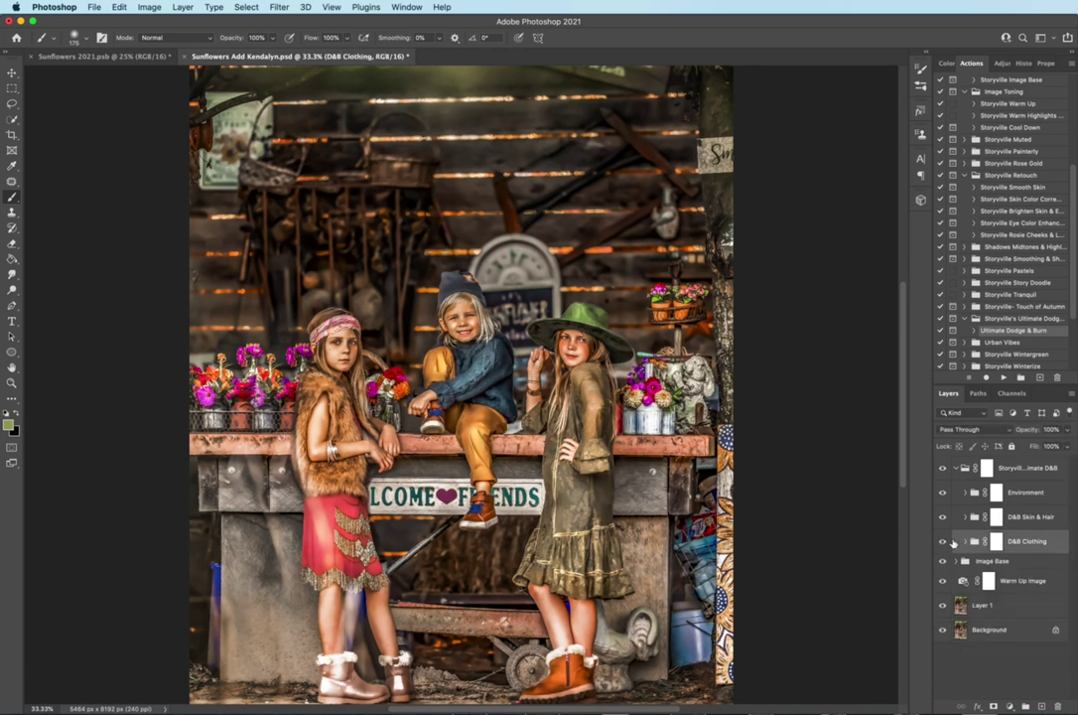
Expand the D&B Skin & Hair group and paint over the face of the girl in the fur vest on the Dodge 1 mask.
click(966, 517)
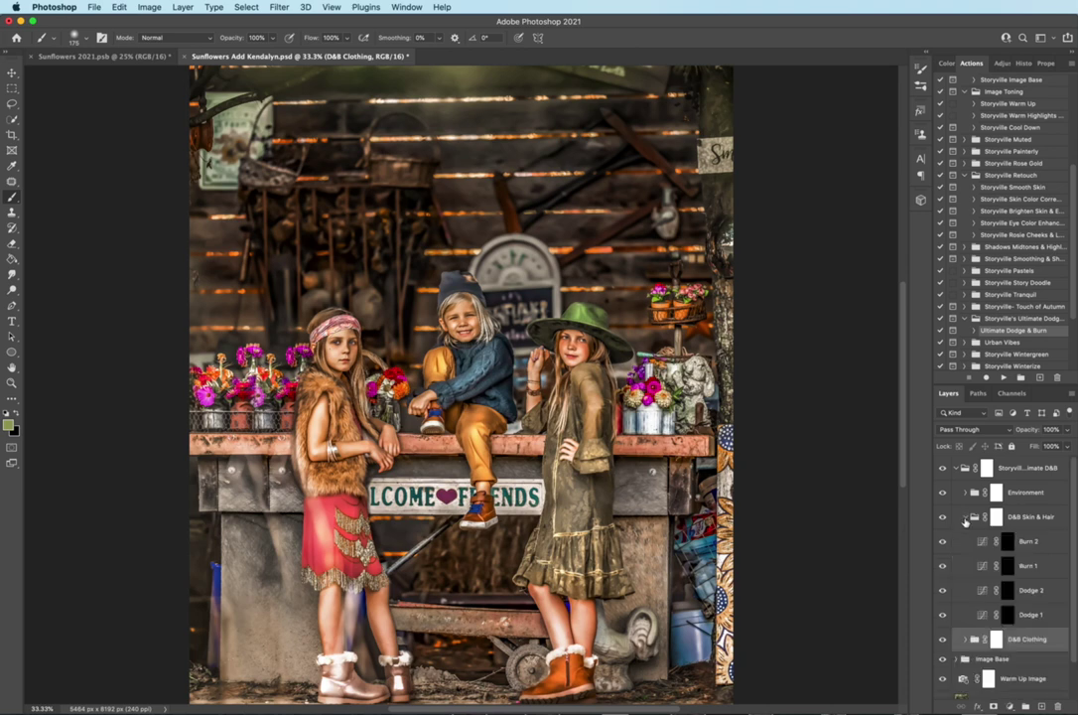
click(1010, 615)
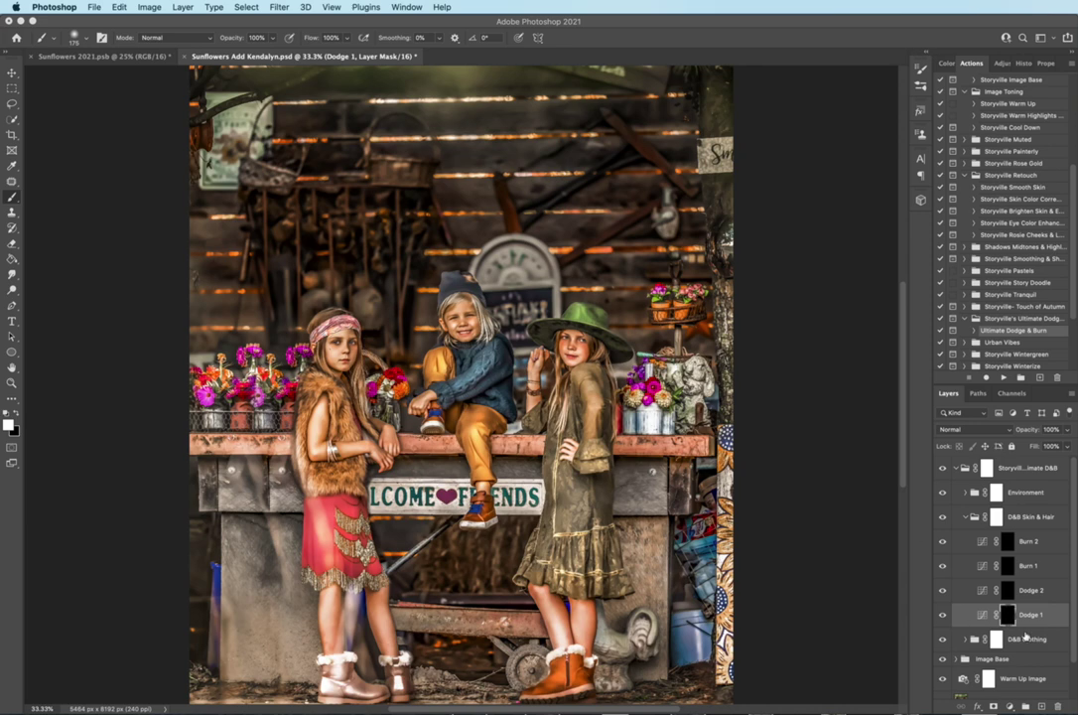
drag(343, 337, 339, 362)
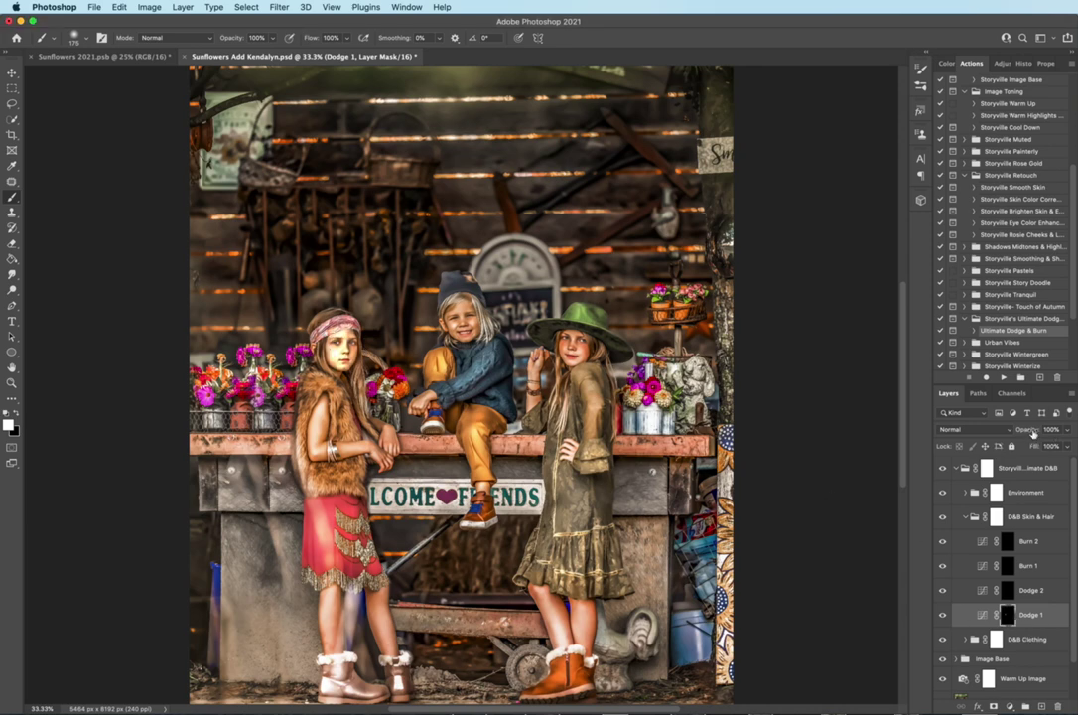
Set the Dodge 1 layer's opacity to 25% and collapse the D&B Skin & Hair group.
drag(1034, 430, 979, 429)
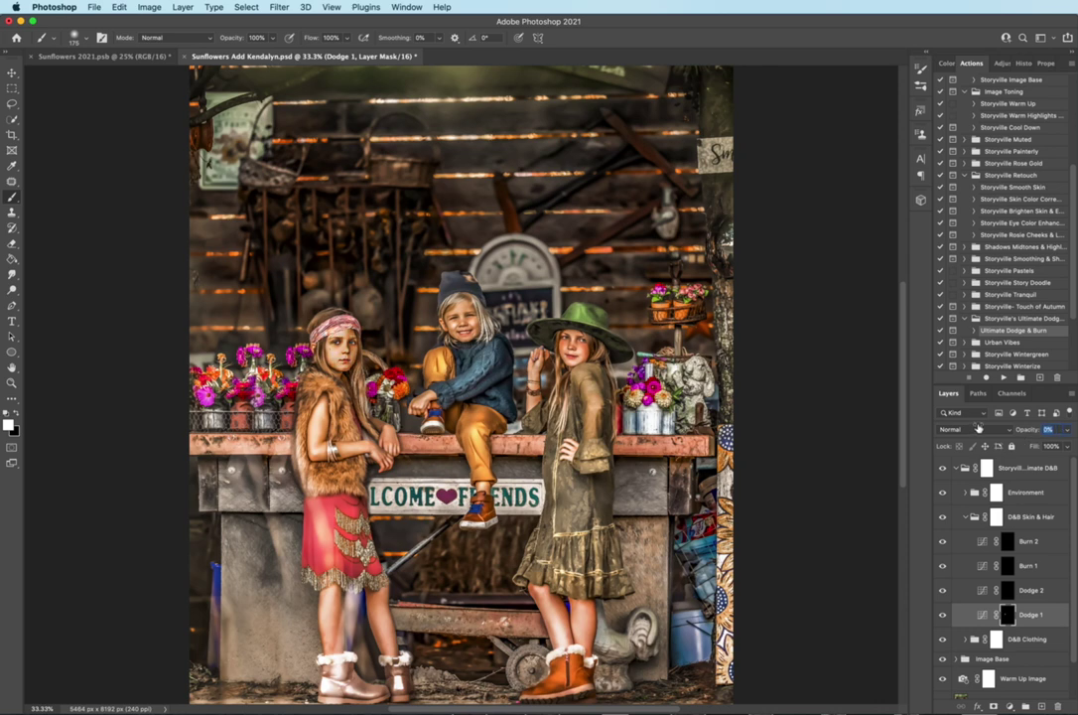
text(16)
key(Return)
text(25)
key(Return)
key(Return)
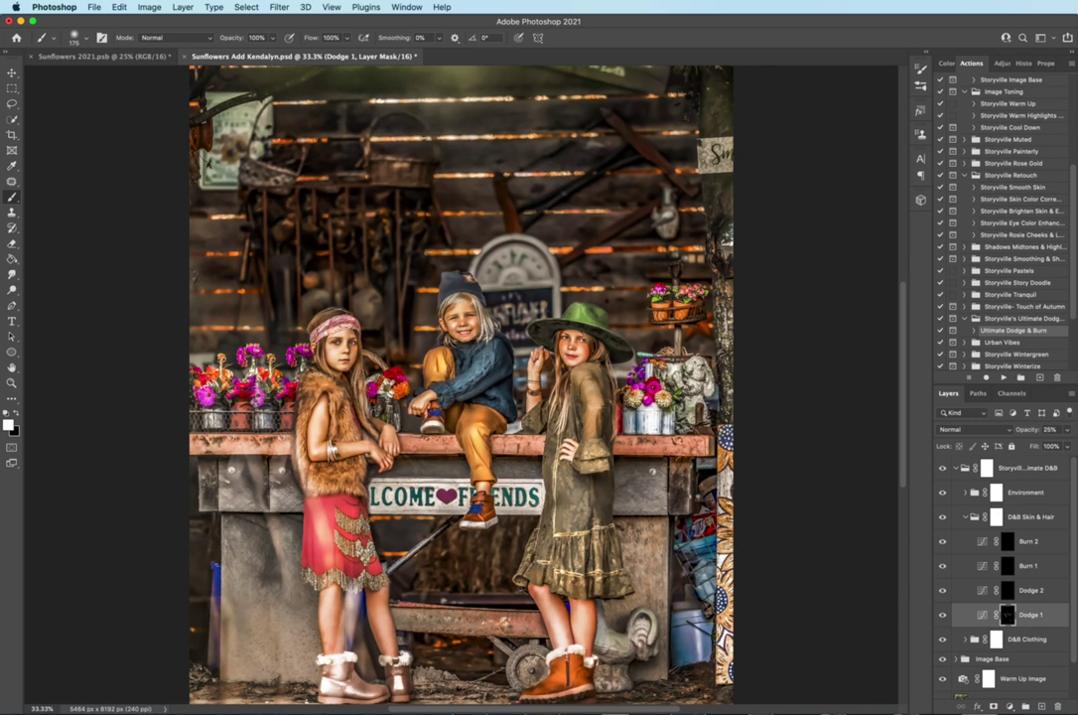
click(975, 518)
click(967, 517)
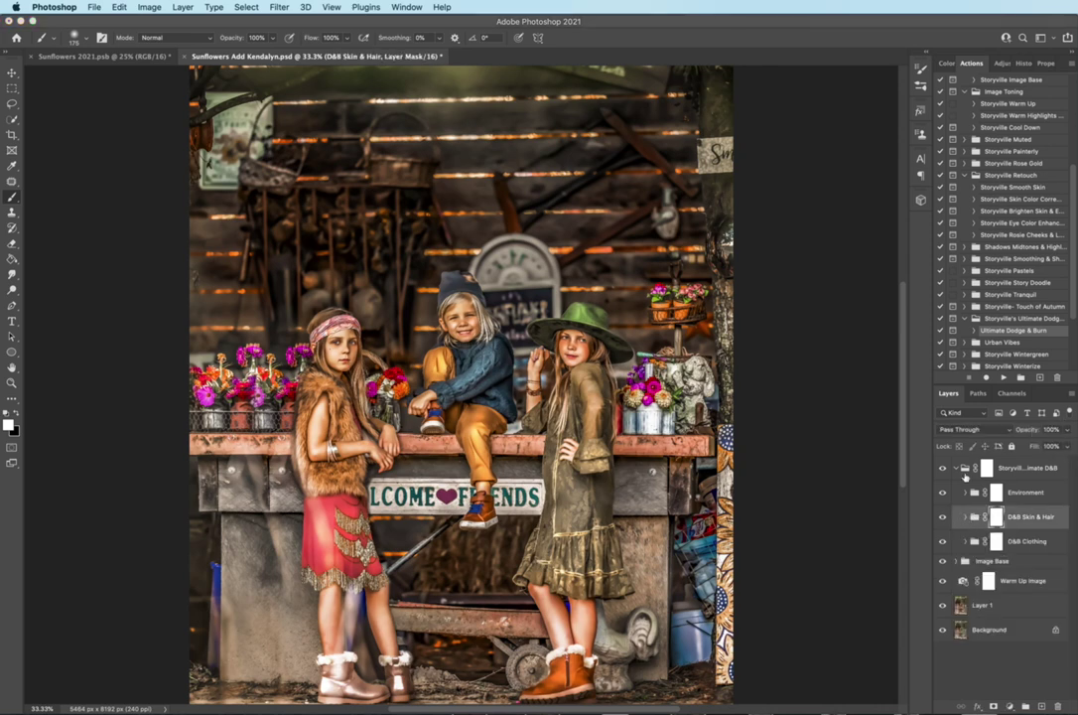
Expand the Environment group, duplicate its Extra Dodge layer and make the original layer's mask active.
click(968, 494)
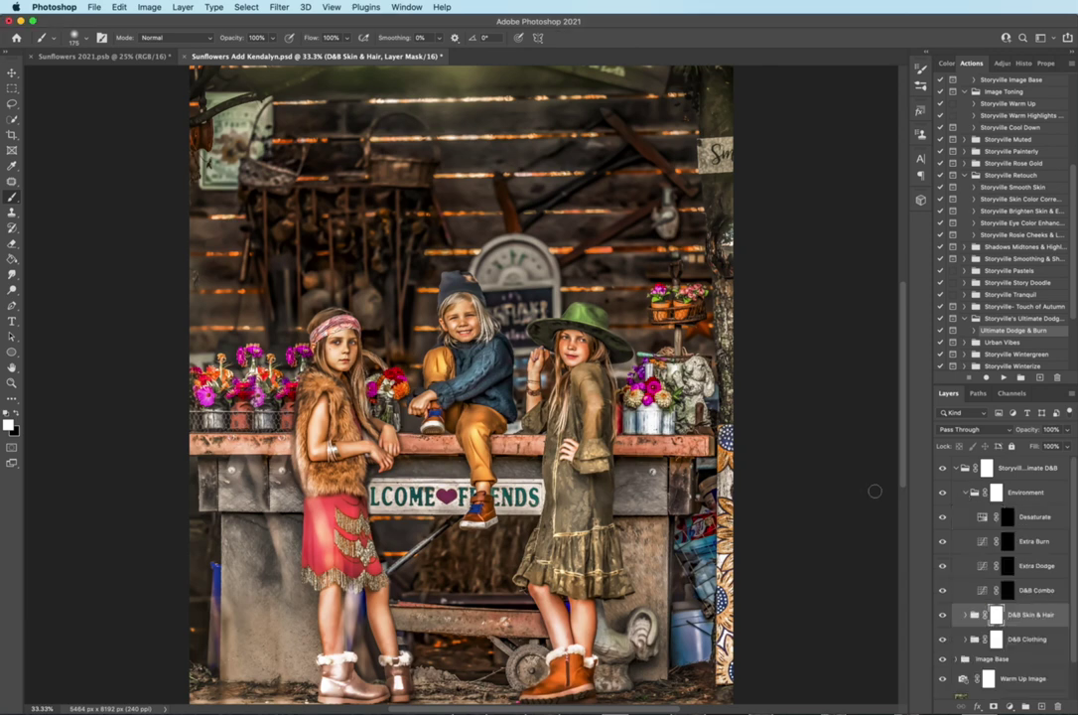
key(super+minus)
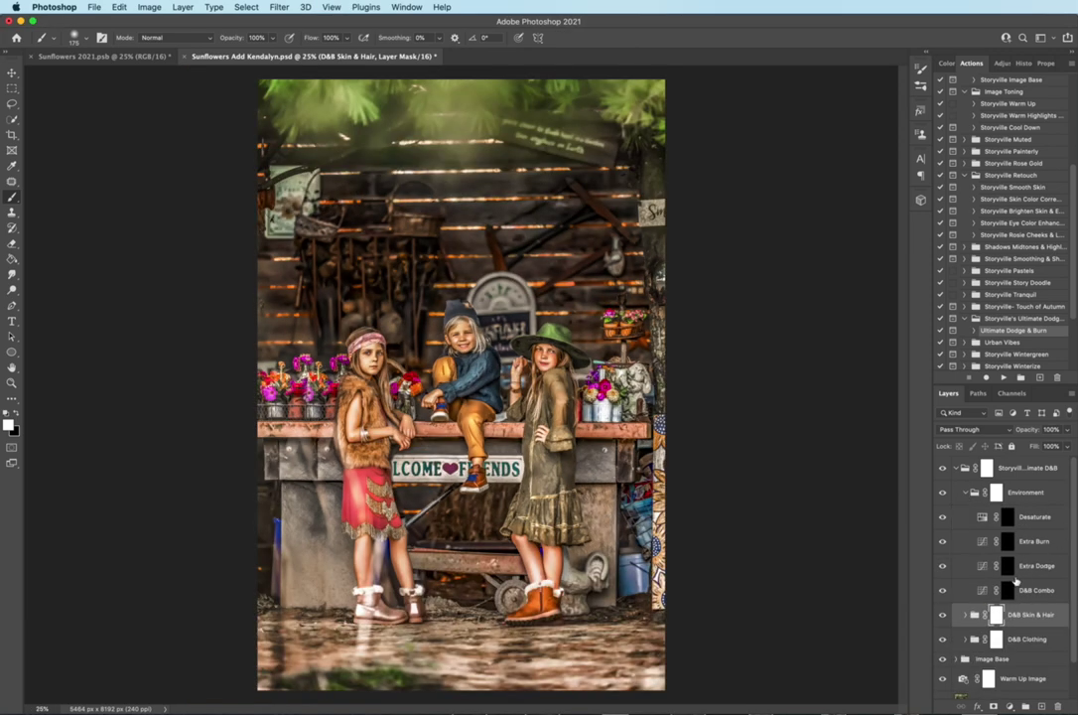
click(1024, 576)
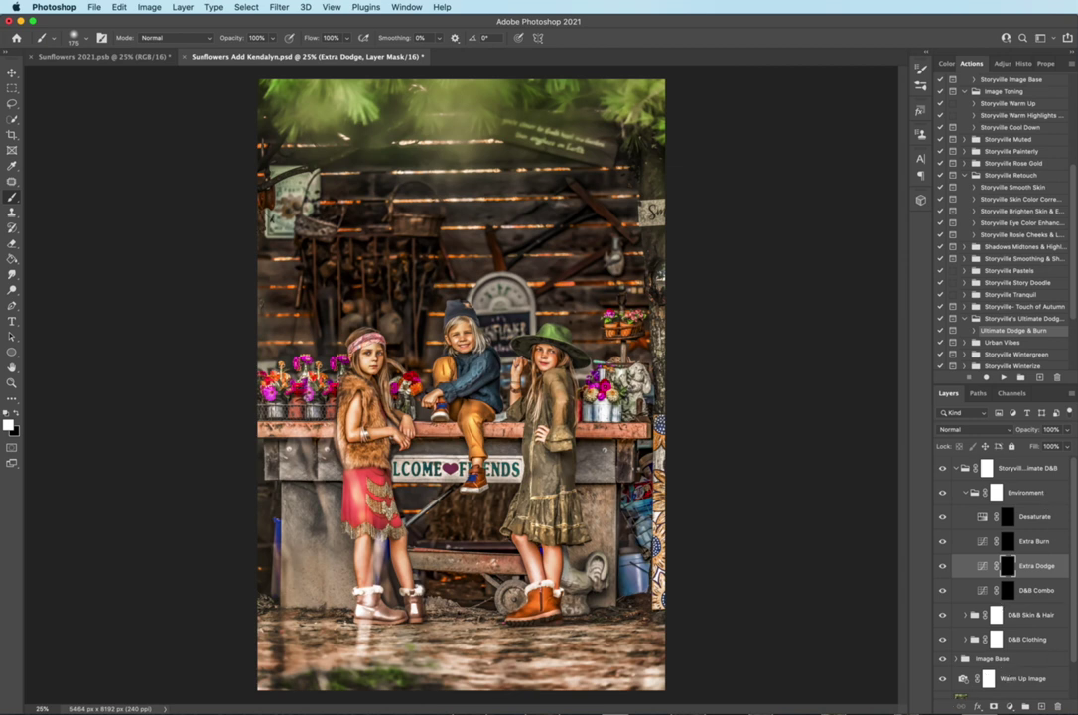
key(super+j)
drag(1008, 592, 1029, 635)
click(1010, 589)
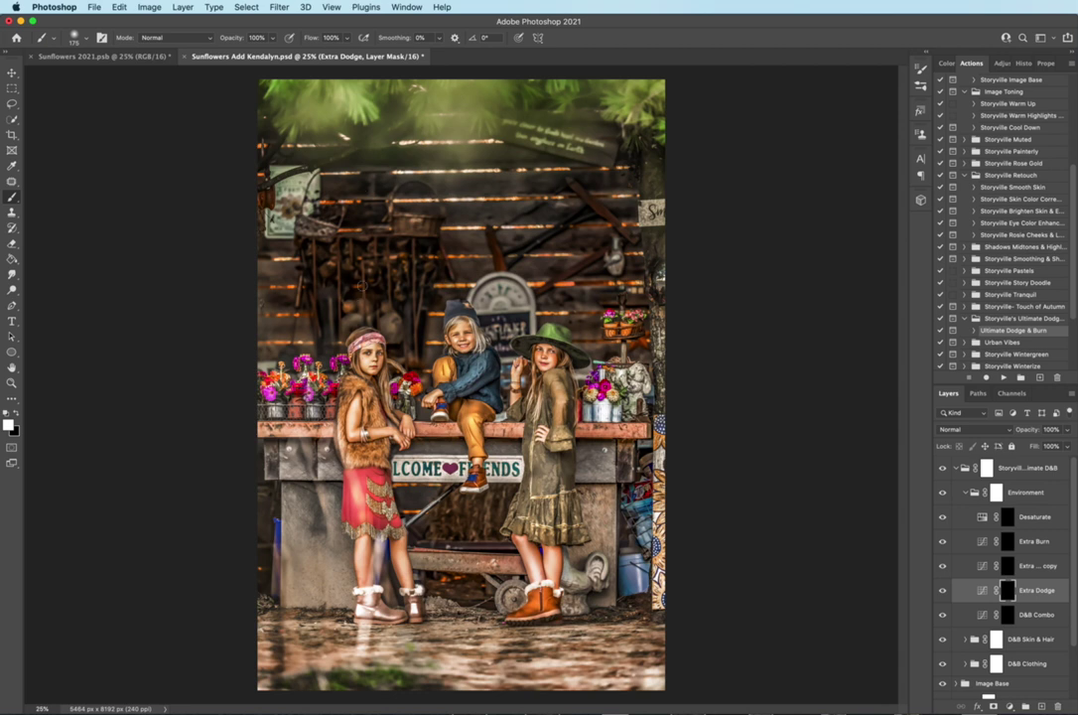
Brighten the baskets, hanging tools and botanical sign on the barn wall by painting the Environment Extra Dodge mask with a large soft brush.
key(bracketright)
key(bracketright)
key(bracketright)
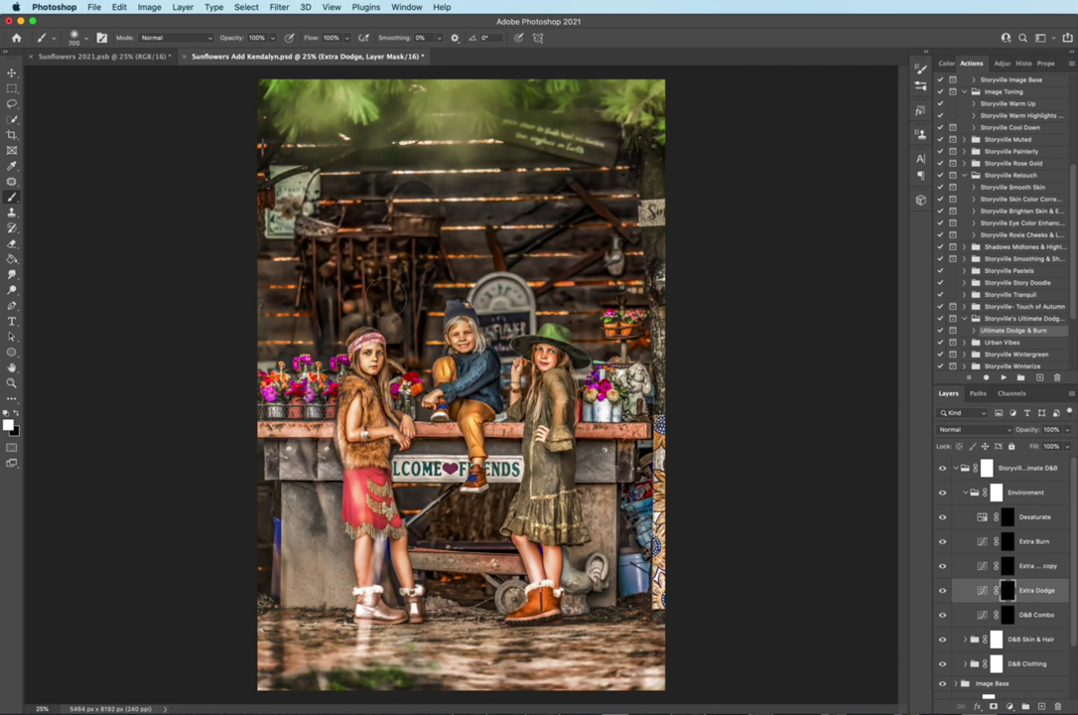
mouse_move(406, 260)
mouse_down()
mouse_move(264, 206)
mouse_move(260, 171)
mouse_up()
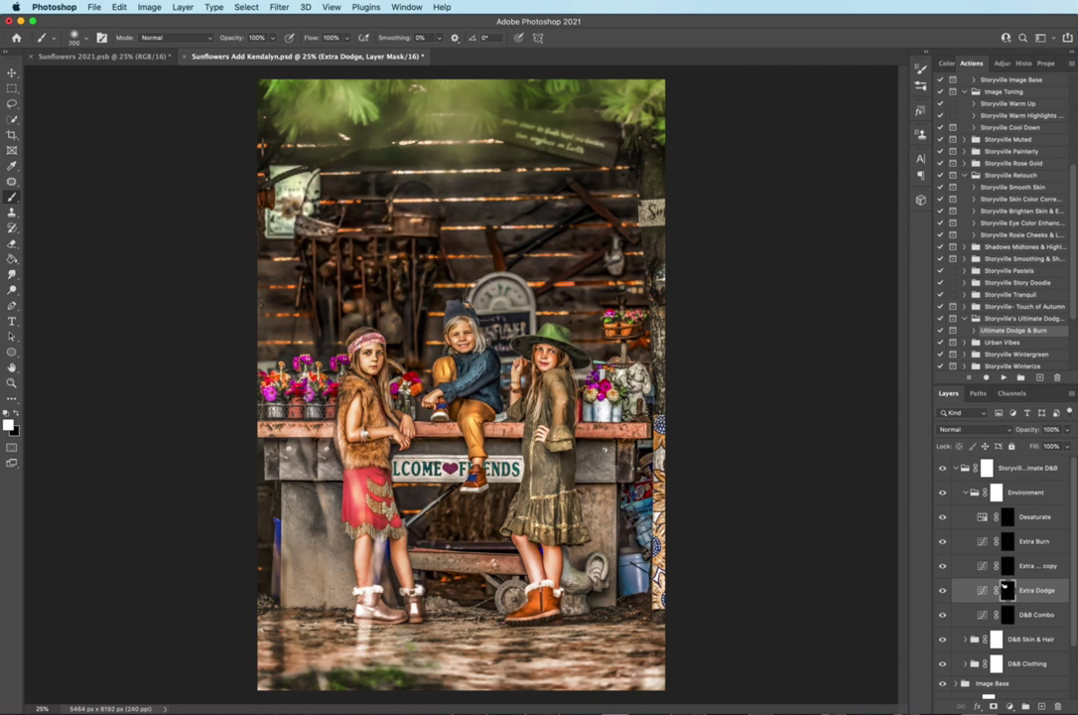
key(bracketleft)
key(bracketleft)
key(bracketleft)
mouse_move(429, 249)
mouse_down()
mouse_move(425, 286)
mouse_move(430, 199)
mouse_move(499, 251)
mouse_move(486, 153)
mouse_move(494, 218)
mouse_move(466, 227)
mouse_up()
Enlarge the brush and dodge the upper wall beams, the tree trunk and the patterned post along the image's right edge.
key(bracketright)
key(bracketright)
key(bracketright)
mouse_move(561, 145)
mouse_down()
mouse_move(667, 255)
mouse_move(683, 371)
mouse_up()
key(bracketleft)
drag(675, 431, 677, 584)
Reduce the brush and dodge the stand's right support, the wagon beneath it and the stone goose.
key(bracketleft)
key(bracketleft)
key(bracketleft)
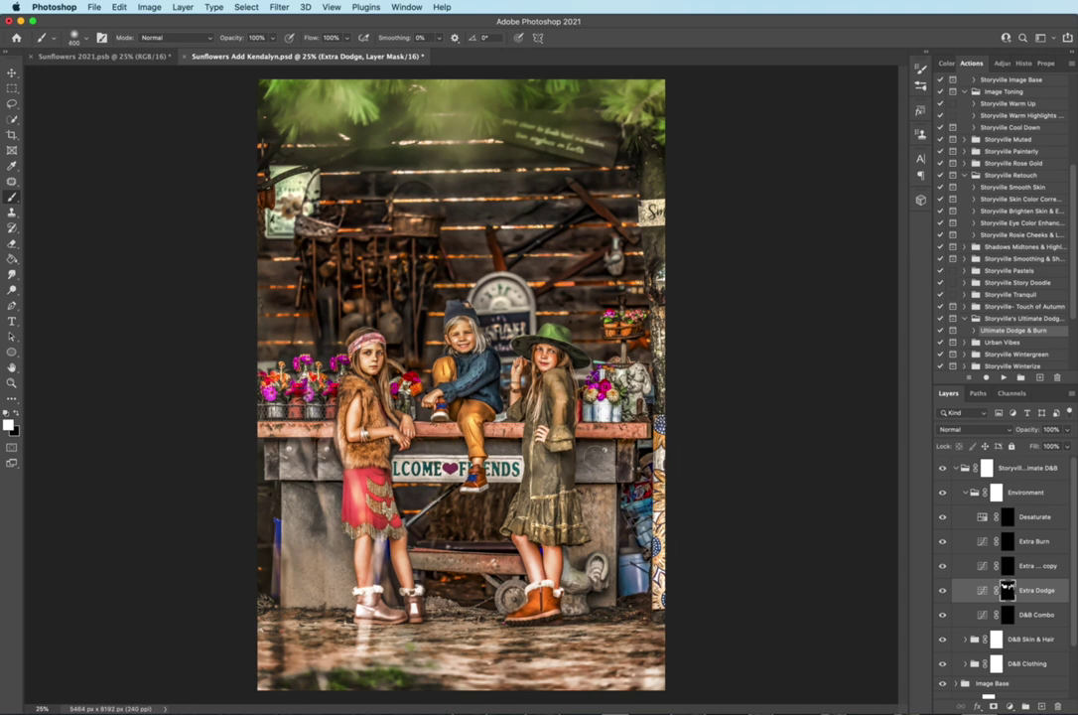
drag(598, 484, 601, 551)
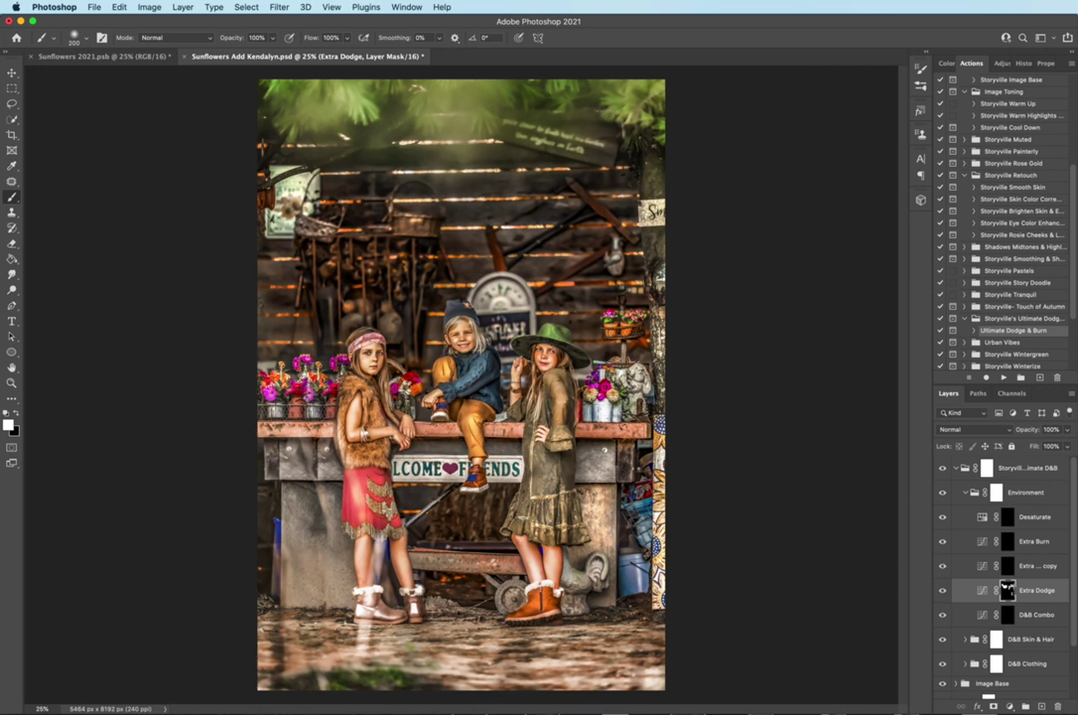
mouse_move(425, 558)
mouse_down()
mouse_move(514, 564)
mouse_move(437, 556)
mouse_up()
mouse_move(568, 573)
mouse_down()
mouse_move(571, 598)
mouse_move(599, 571)
mouse_up()
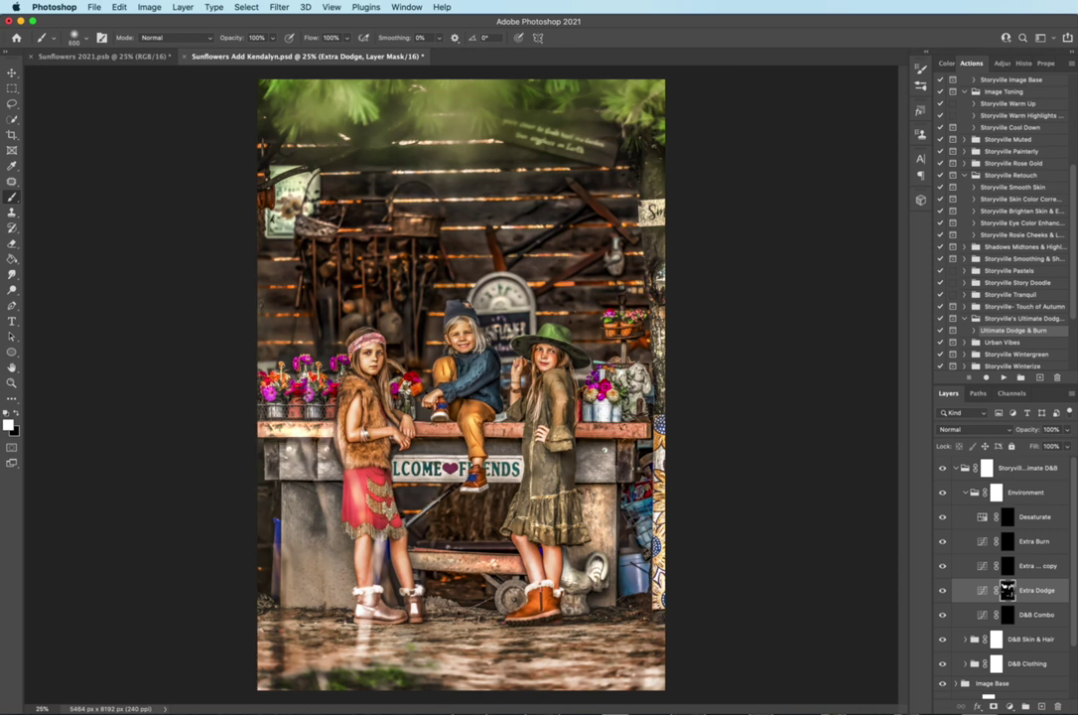
Dodge the flower buckets, countertop, chalkboard sign area and the stand's left support on the Extra Dodge mask.
key(bracketleft)
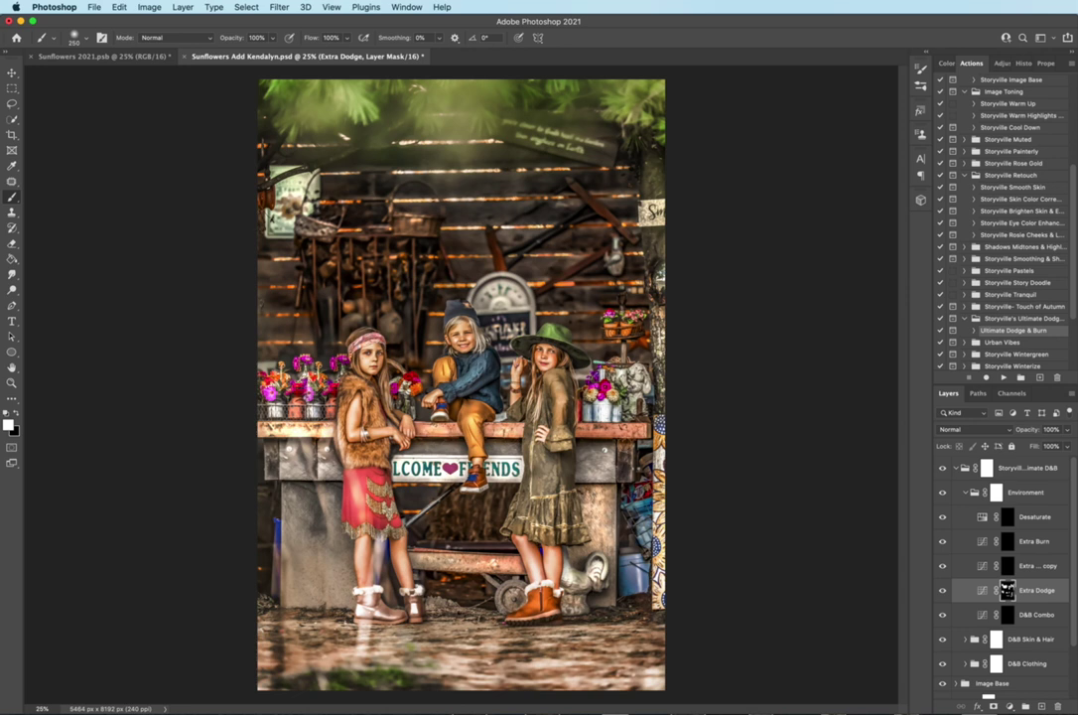
drag(501, 373, 542, 371)
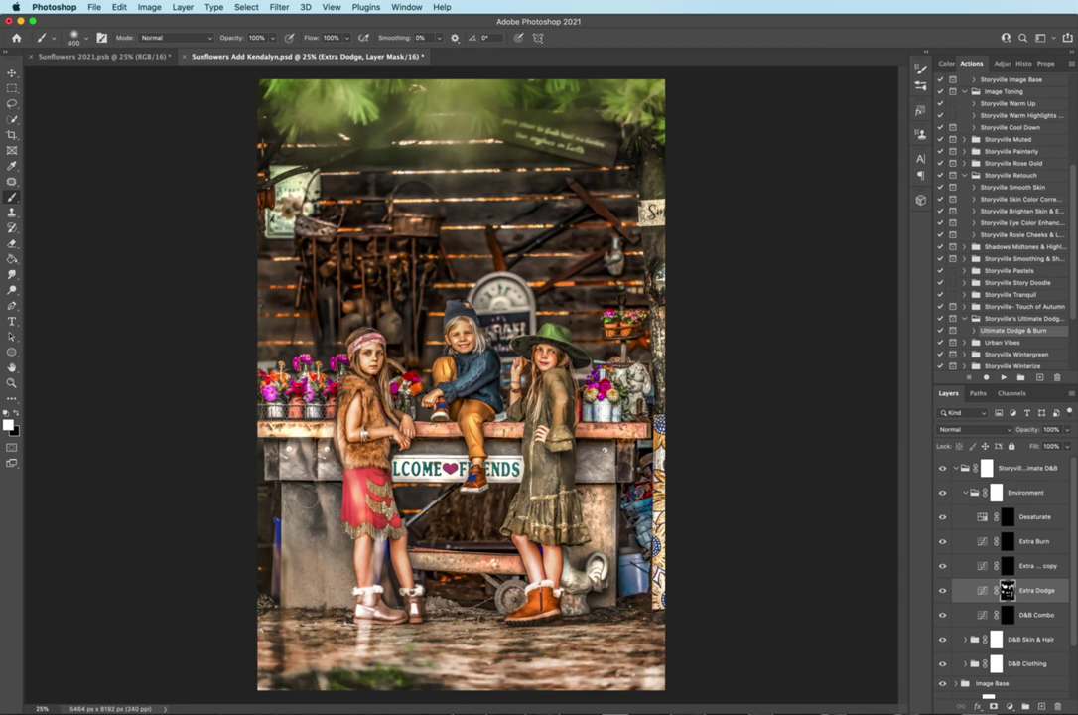
mouse_move(311, 500)
mouse_down()
mouse_move(314, 551)
mouse_move(292, 558)
mouse_move(296, 536)
mouse_move(328, 540)
mouse_move(347, 585)
mouse_move(335, 586)
mouse_up()
key([)
key(bracketright)
Make the duplicated Extra Dodge layer's mask active and resize the brush to 400 px.
key(x)
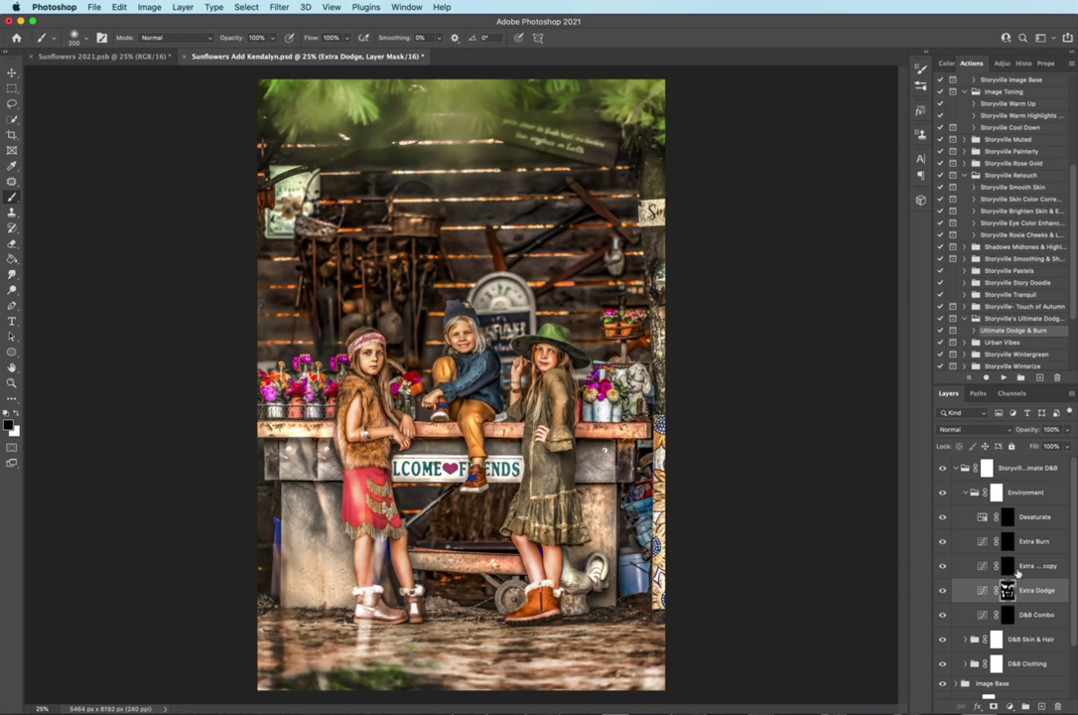
click(1007, 568)
key(bracketleft)
key(bracketleft)
key(bracketleft)
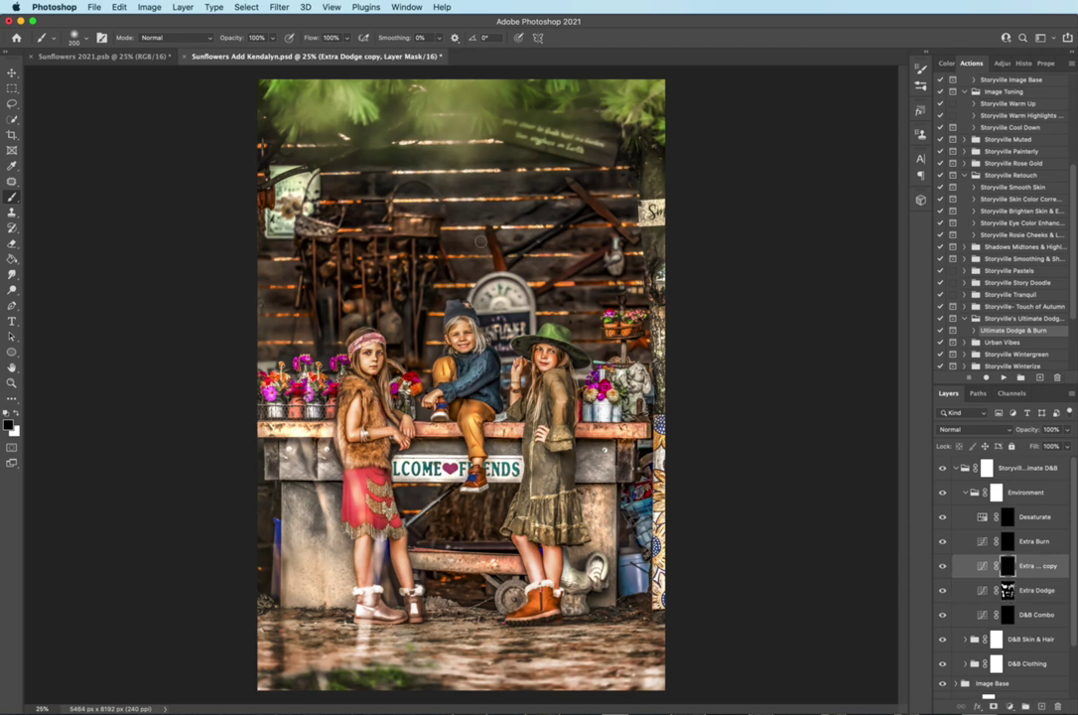
key(bracketright)
key(bracketright)
key(bracketright)
key(bracketright)
Try a duplicate of the painted Extra Dodge layer at 74% opacity, then delete that duplicate.
click(996, 591)
key(super+j)
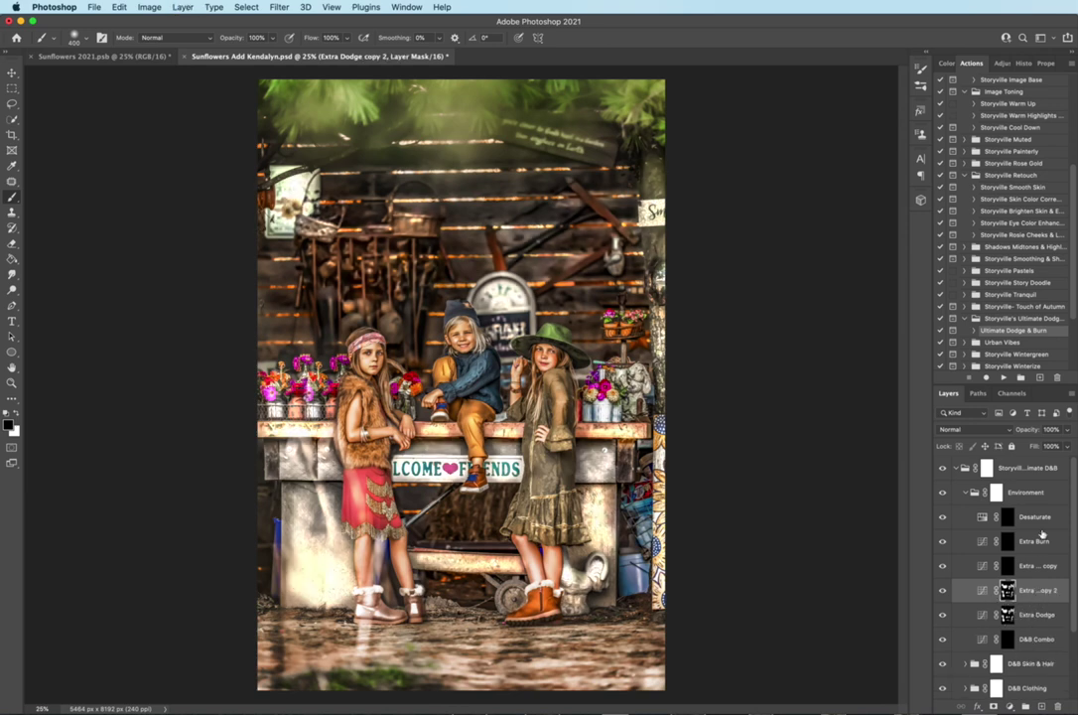
mouse_move(1041, 437)
mouse_down()
mouse_move(963, 422)
mouse_move(978, 417)
mouse_up()
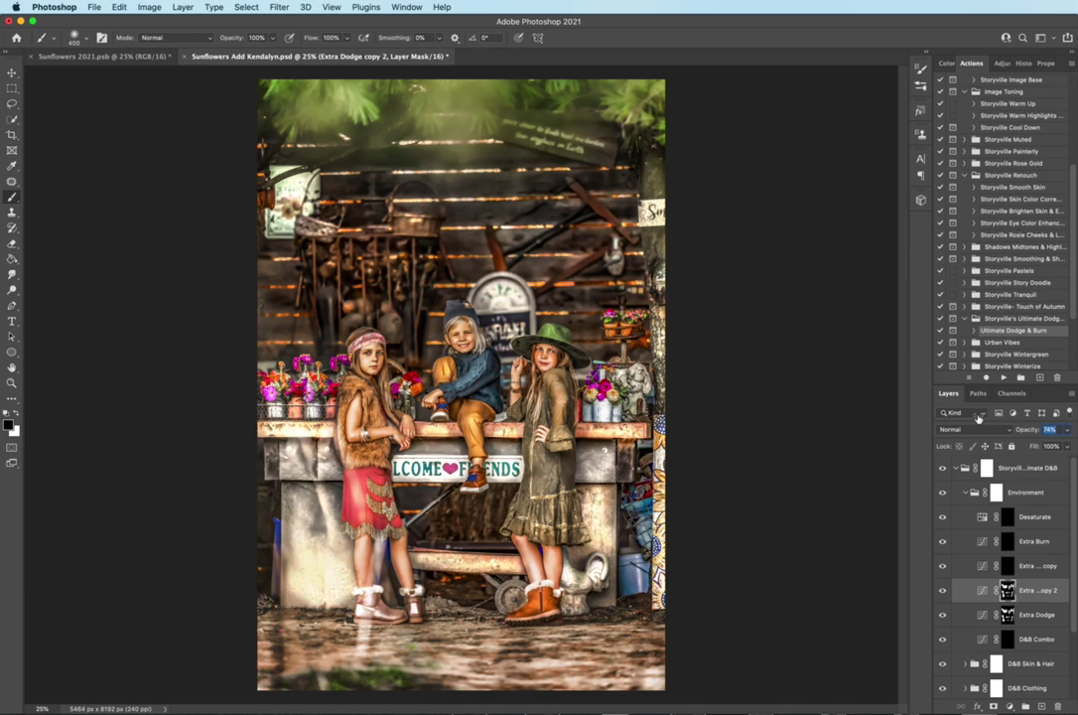
click(958, 600)
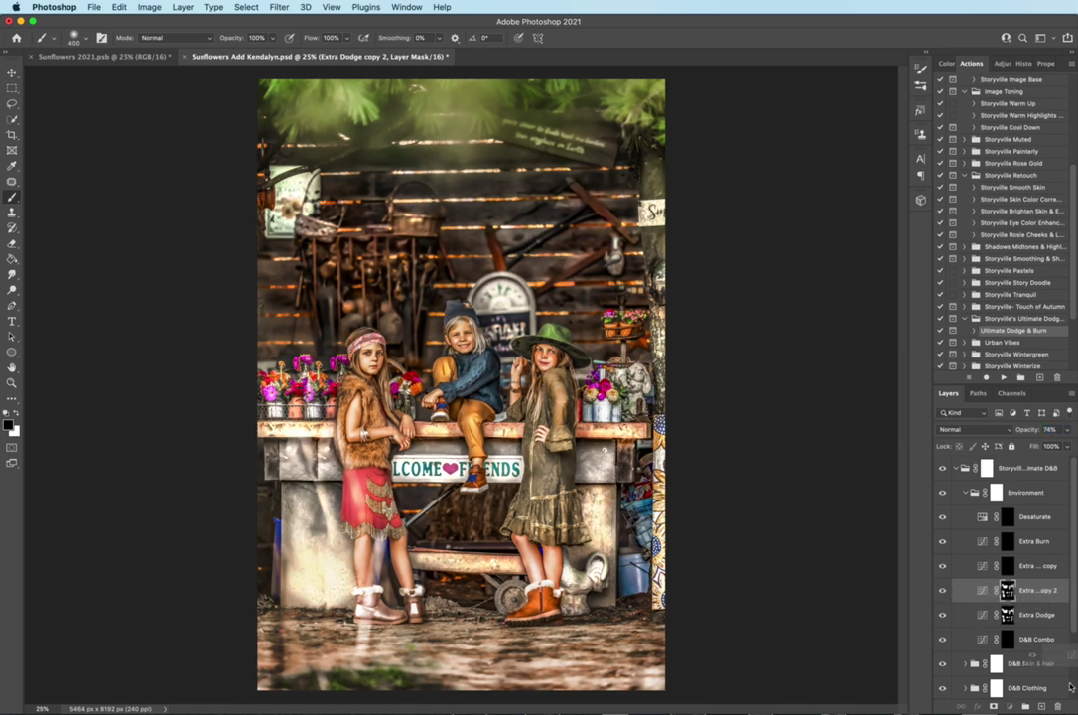
key(Delete)
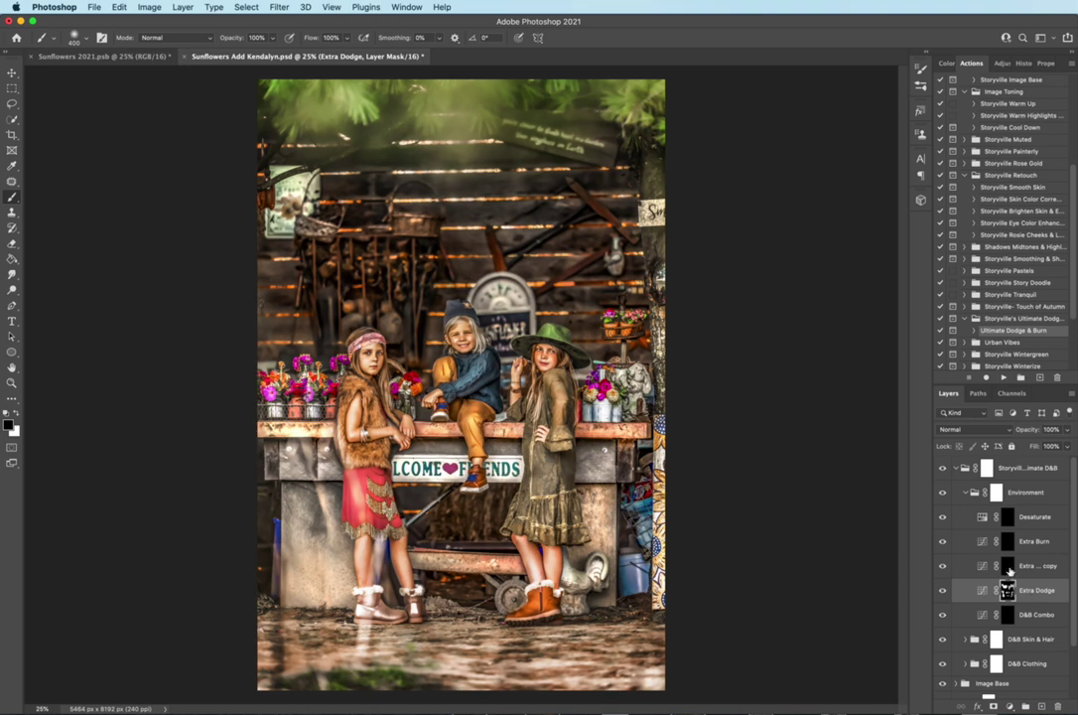
Paint in white over the barn wall behind the children on the Extra Dodge copy's mask.
click(1032, 565)
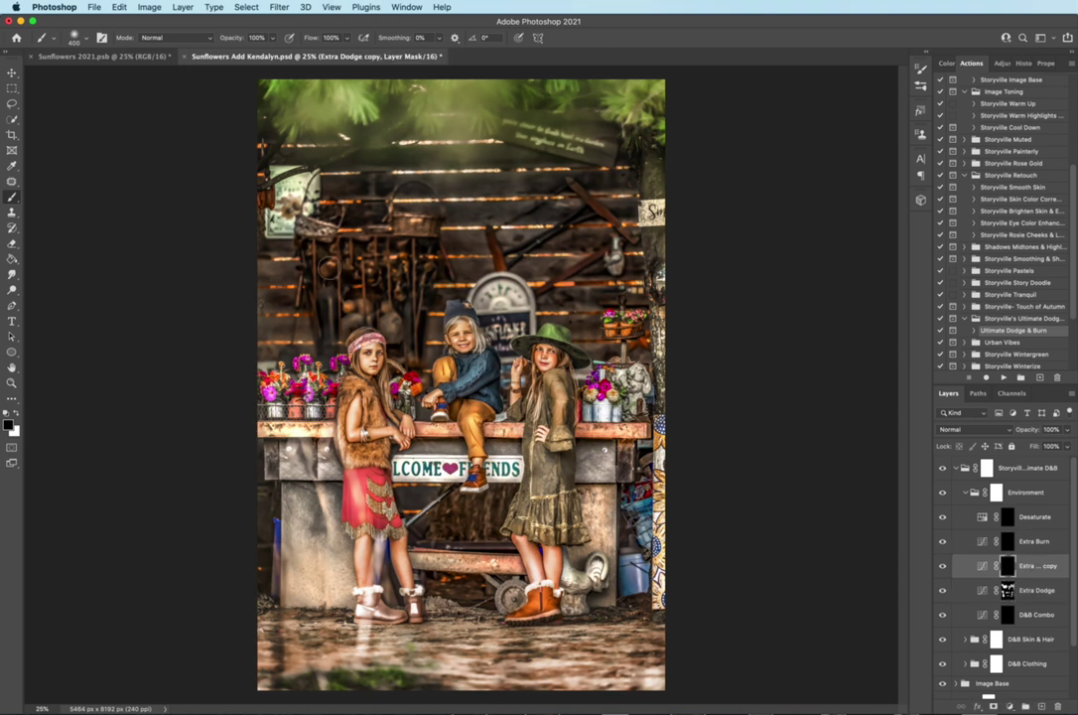
key(x)
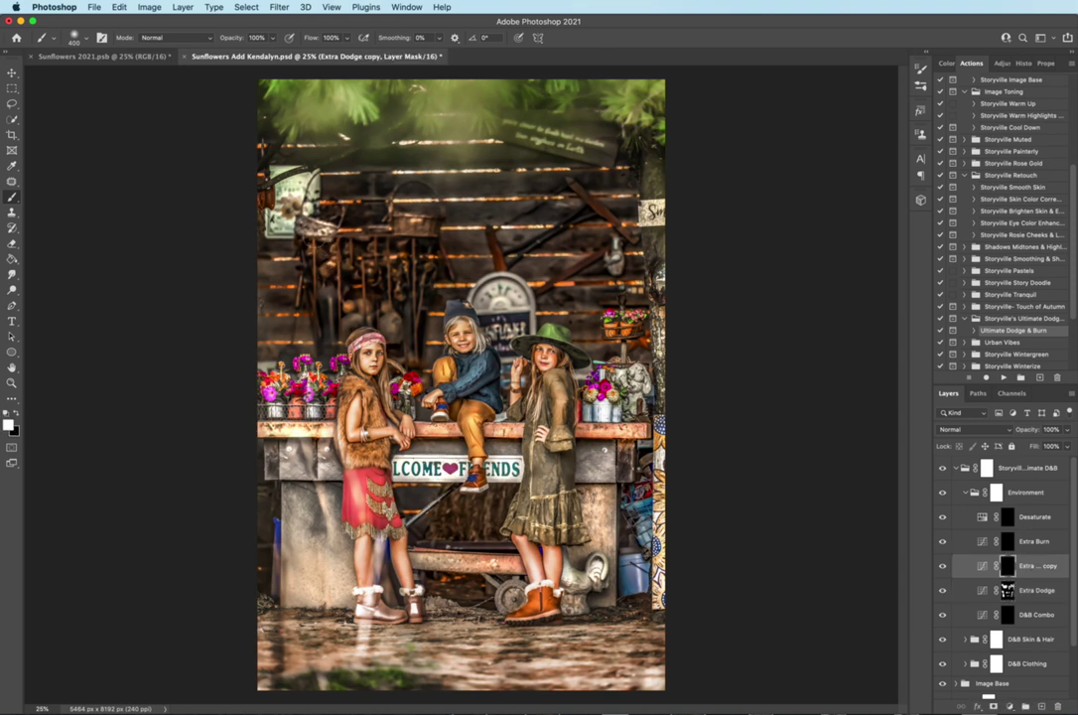
mouse_move(409, 297)
mouse_down()
mouse_move(336, 319)
mouse_move(599, 211)
mouse_move(537, 240)
mouse_move(568, 220)
mouse_move(370, 175)
mouse_move(424, 166)
mouse_move(551, 175)
mouse_move(515, 183)
mouse_move(499, 216)
mouse_move(600, 241)
mouse_move(474, 270)
mouse_up()
mouse_move(300, 304)
mouse_down()
mouse_move(283, 282)
mouse_move(329, 318)
mouse_up()
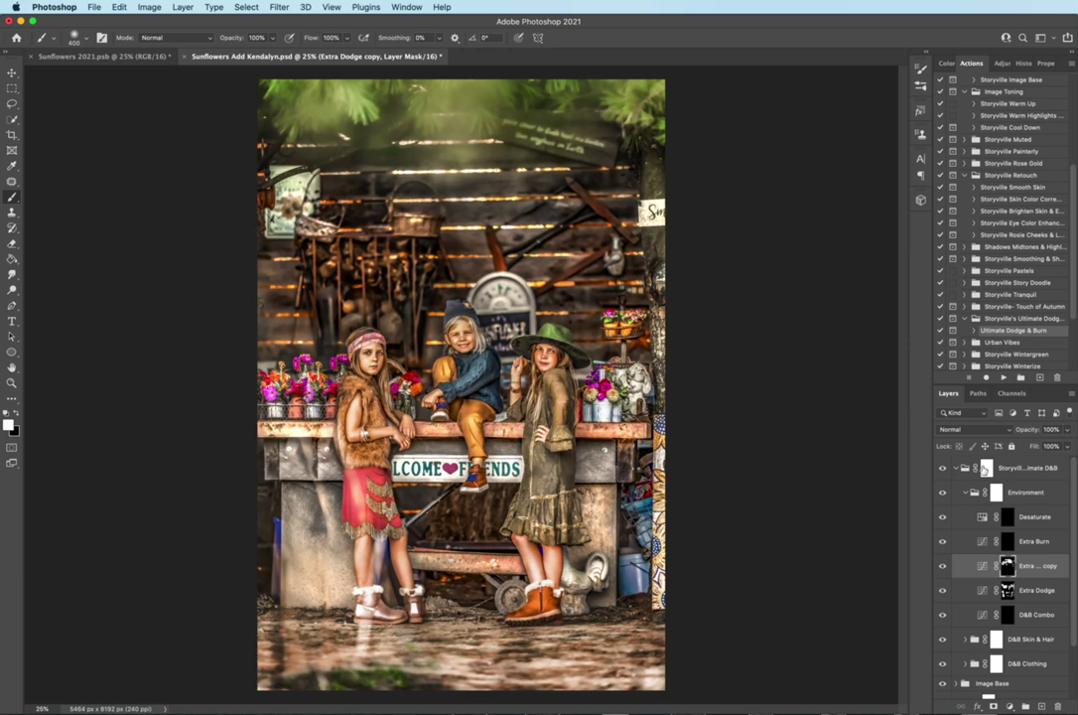
Collapse the Storyville's Ultimate D&B group and run the Basic Matte action from the Dreamy Matte set above it.
click(958, 468)
click(944, 471)
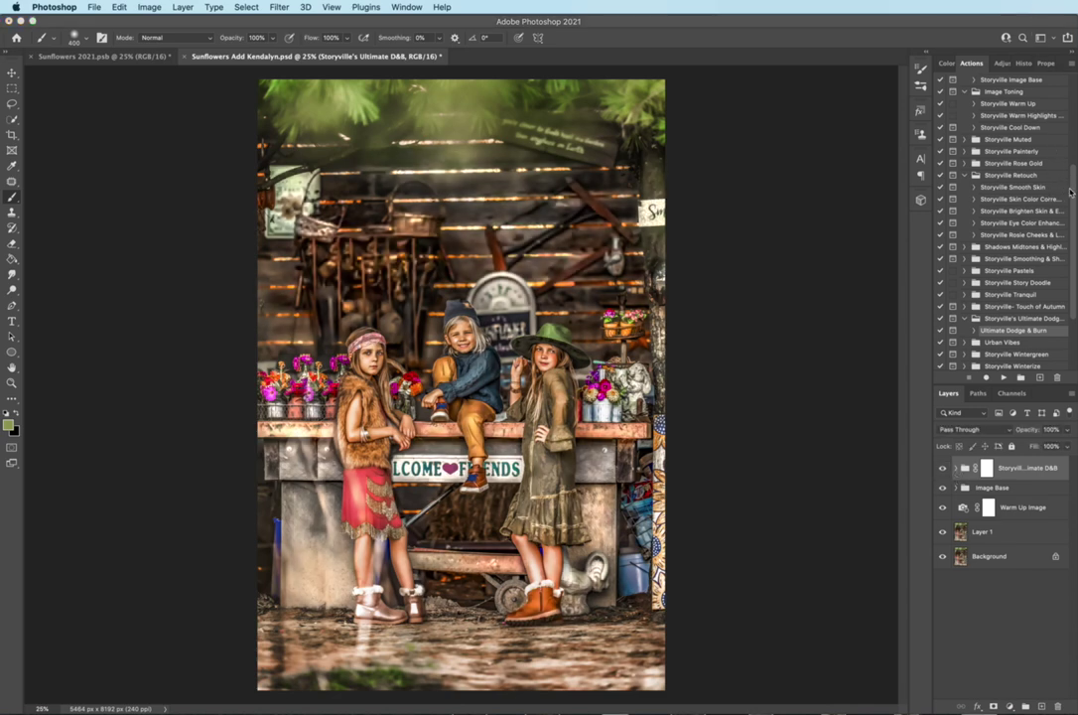
scroll(993, 129, up, 4)
click(1011, 105)
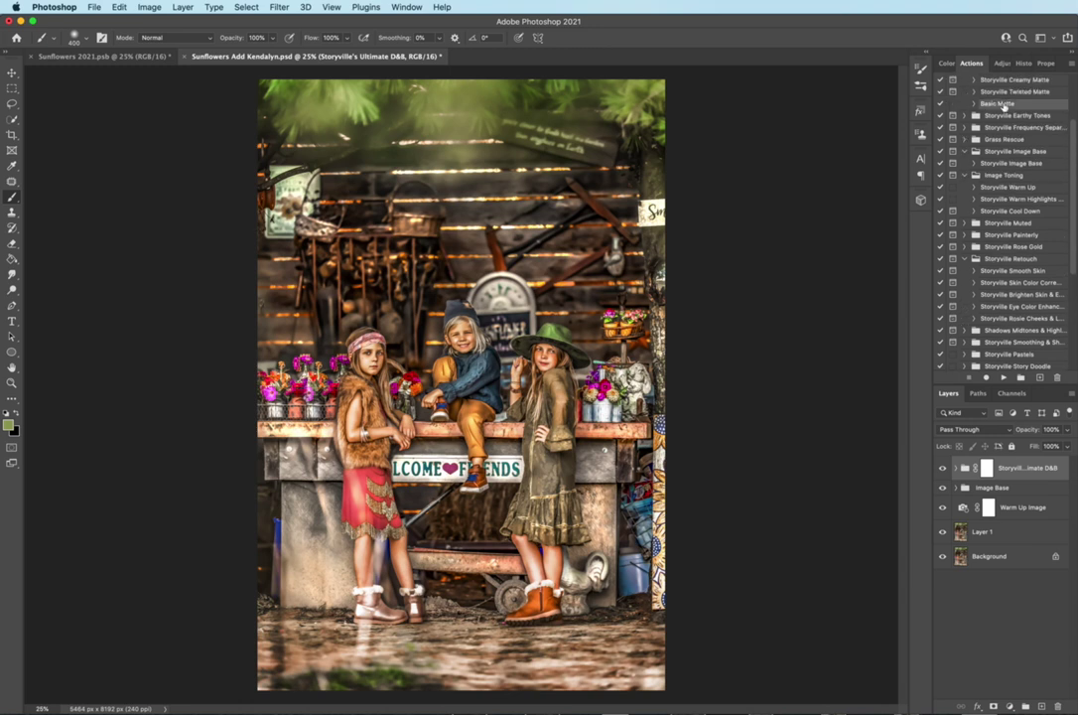
scroll(1060, 105, up, 1)
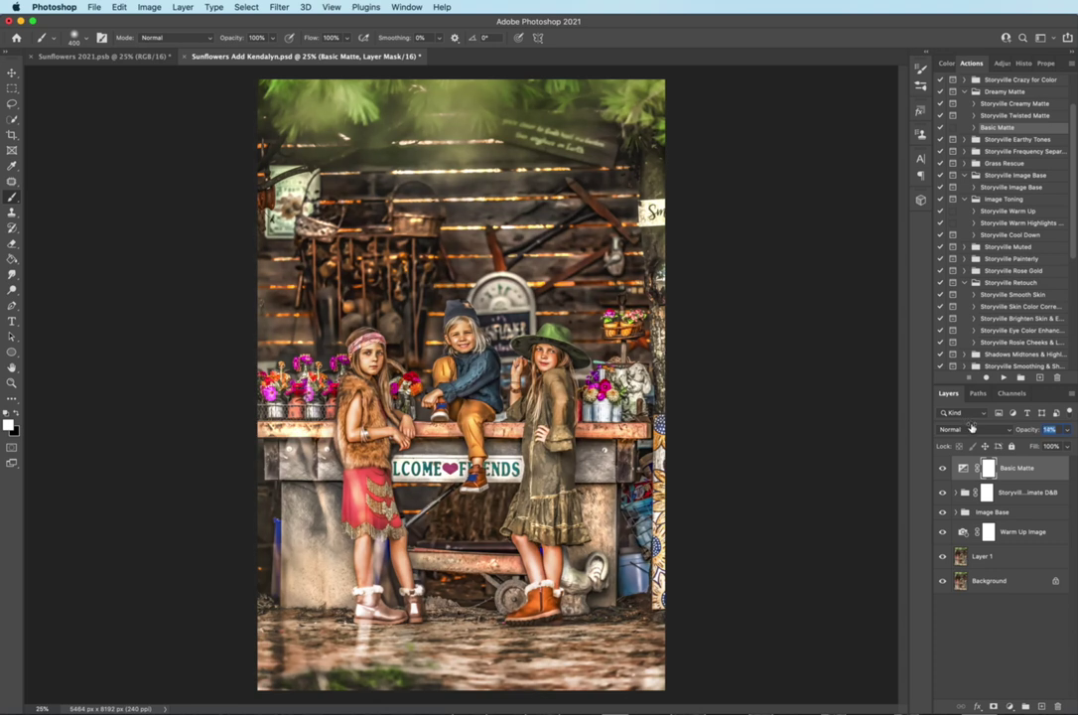
Set the Basic Matte layer's opacity to 15% and compare the image with the layer off and on.
drag(973, 429, 1025, 433)
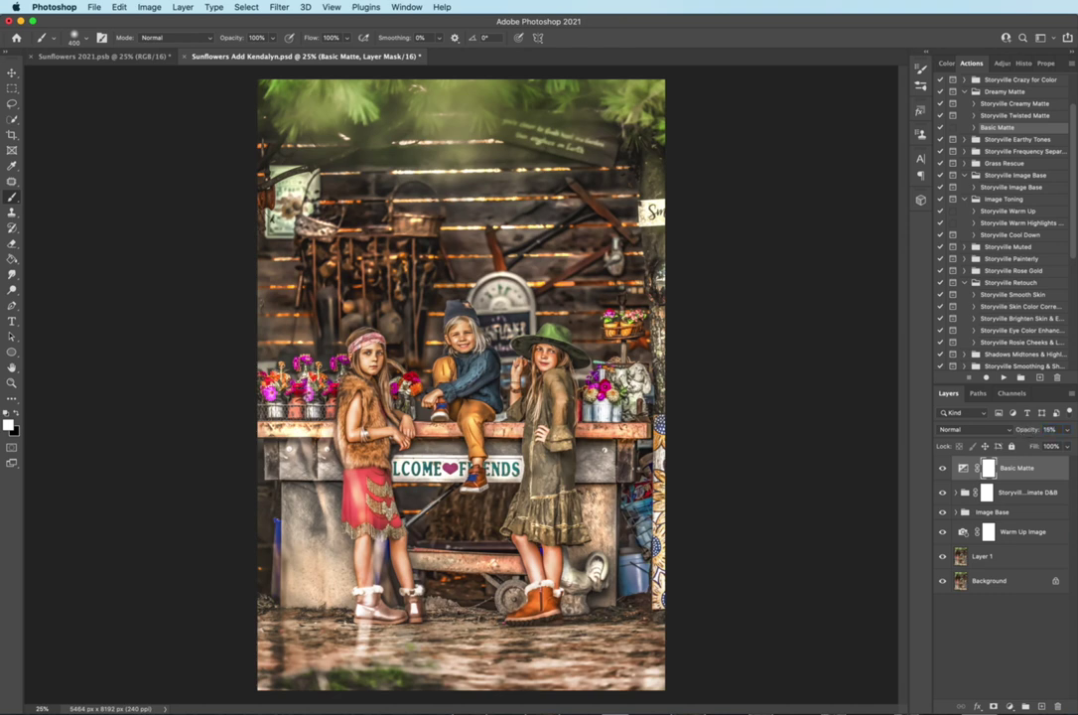
click(944, 474)
click(942, 472)
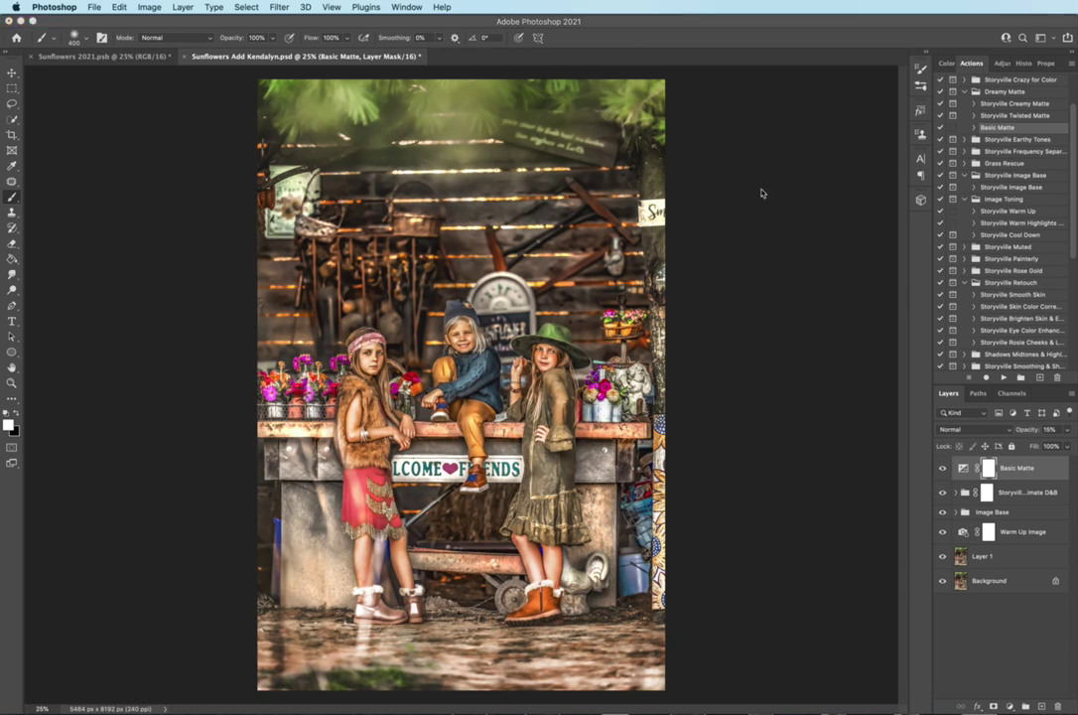
Flatten the image into a single Background layer, discarding the hidden layers.
click(184, 7)
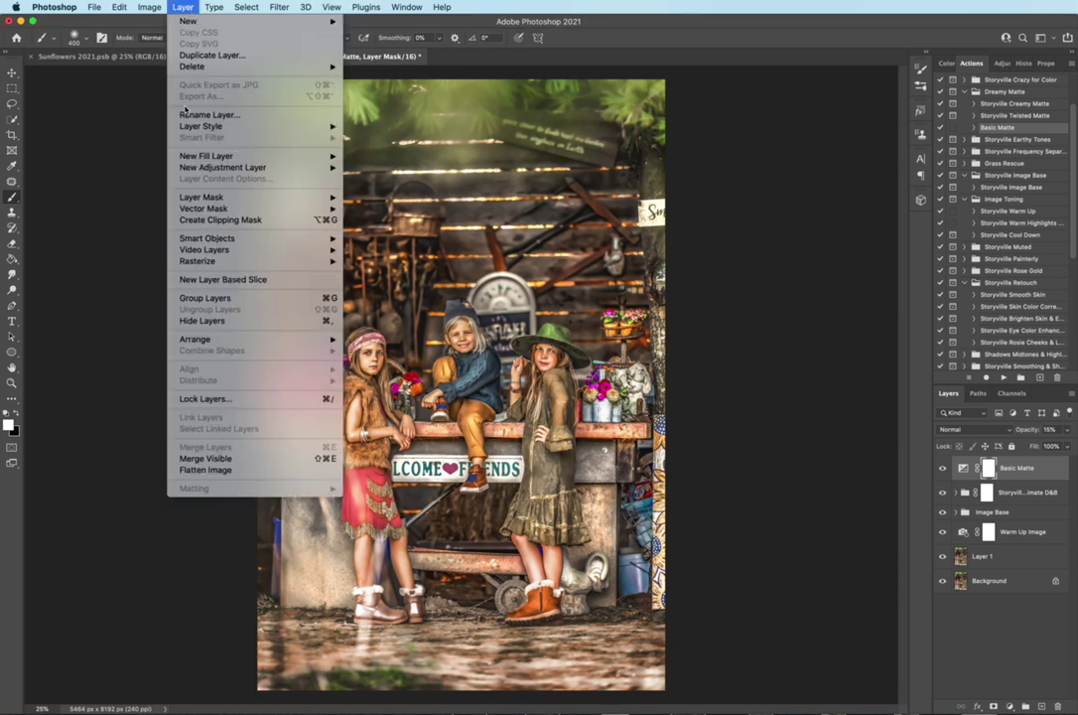
click(204, 470)
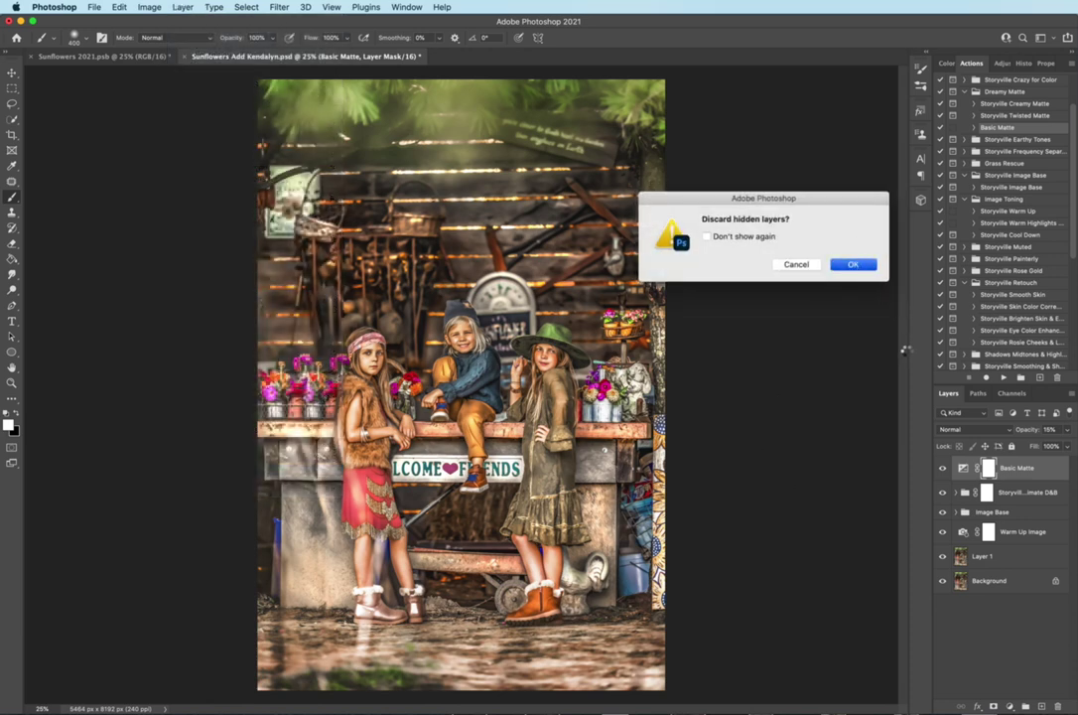
key(Return)
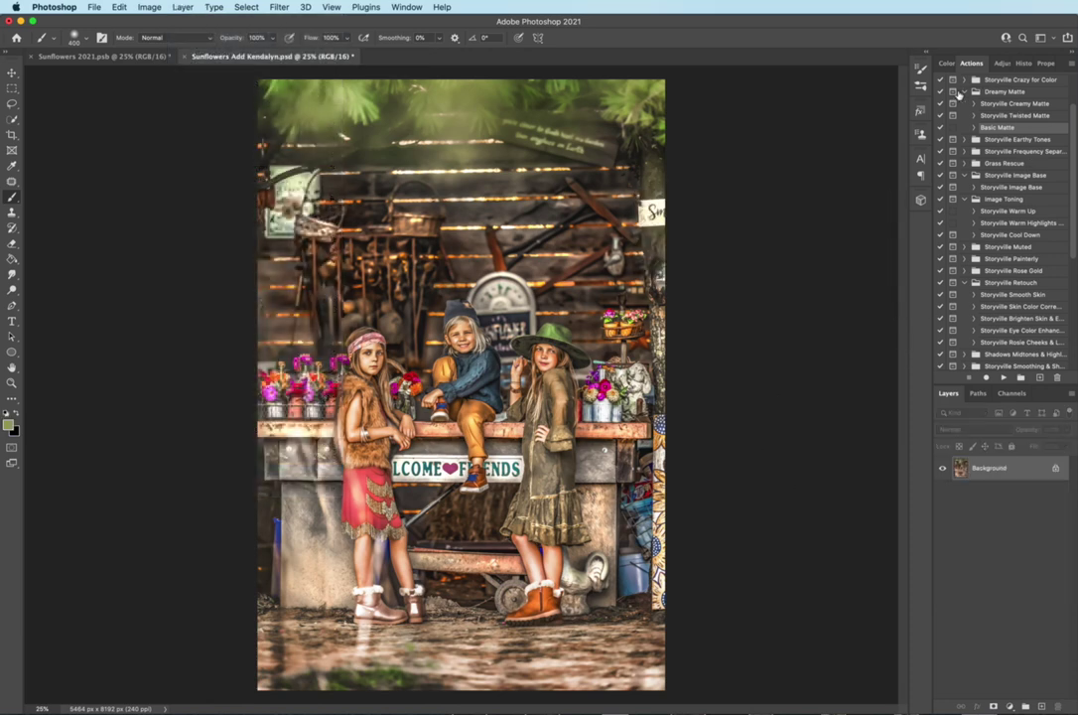
Add a Hue/Saturation adjustment layer and target the Blues by sampling the blue strip beside the stand's left support.
click(1002, 63)
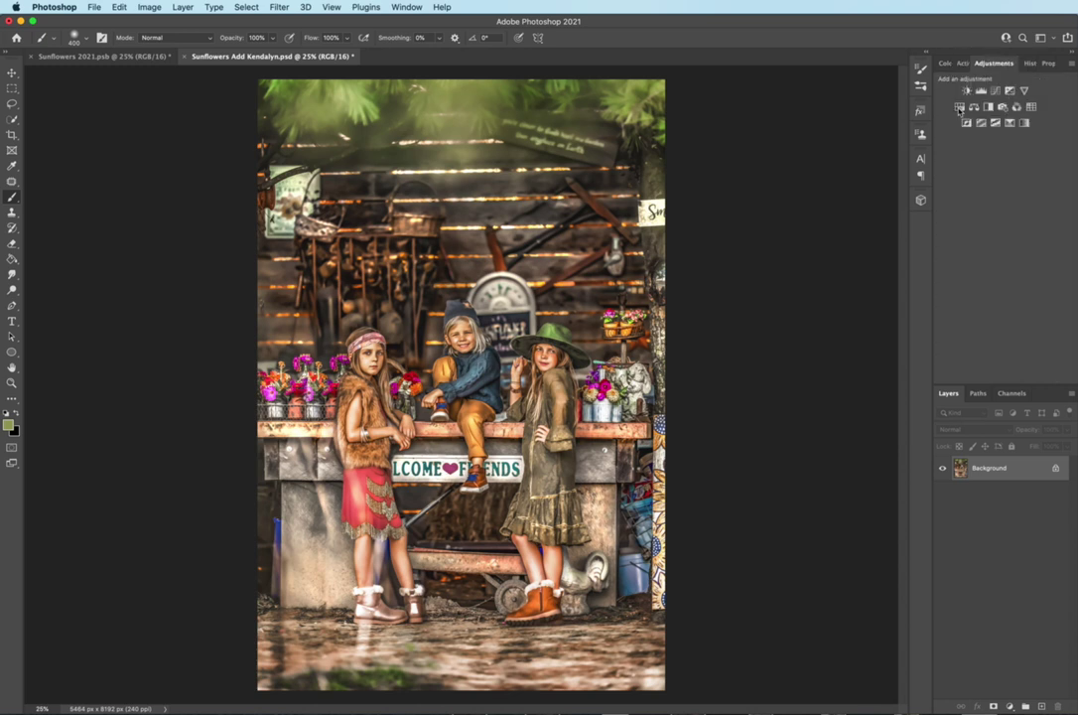
click(976, 111)
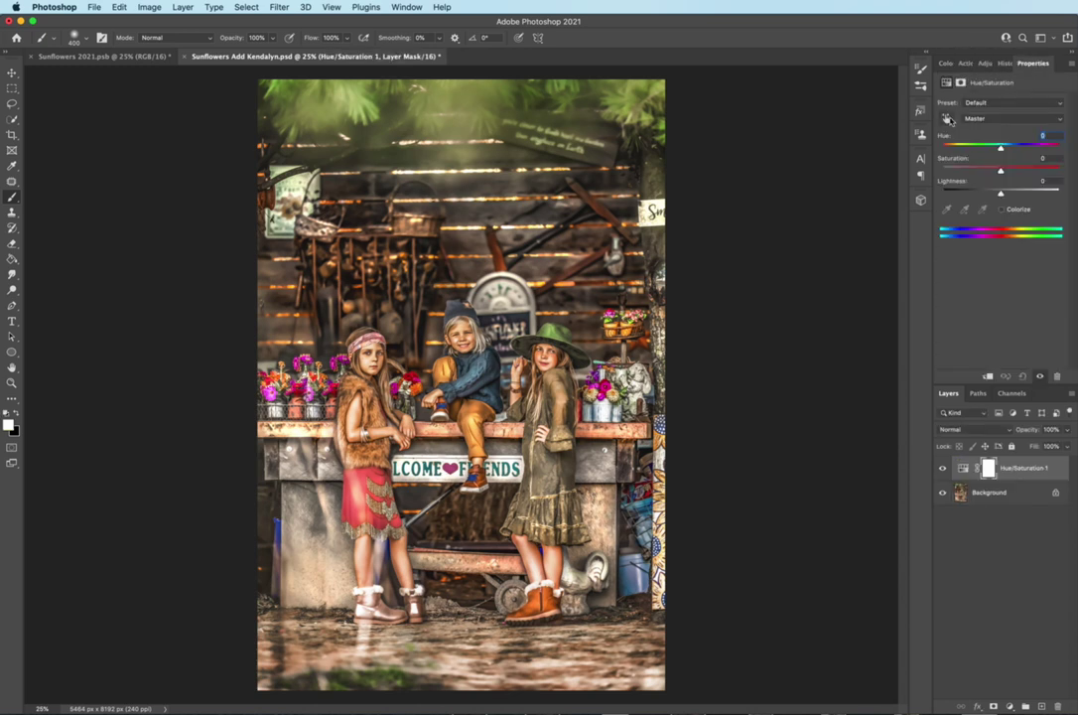
click(947, 120)
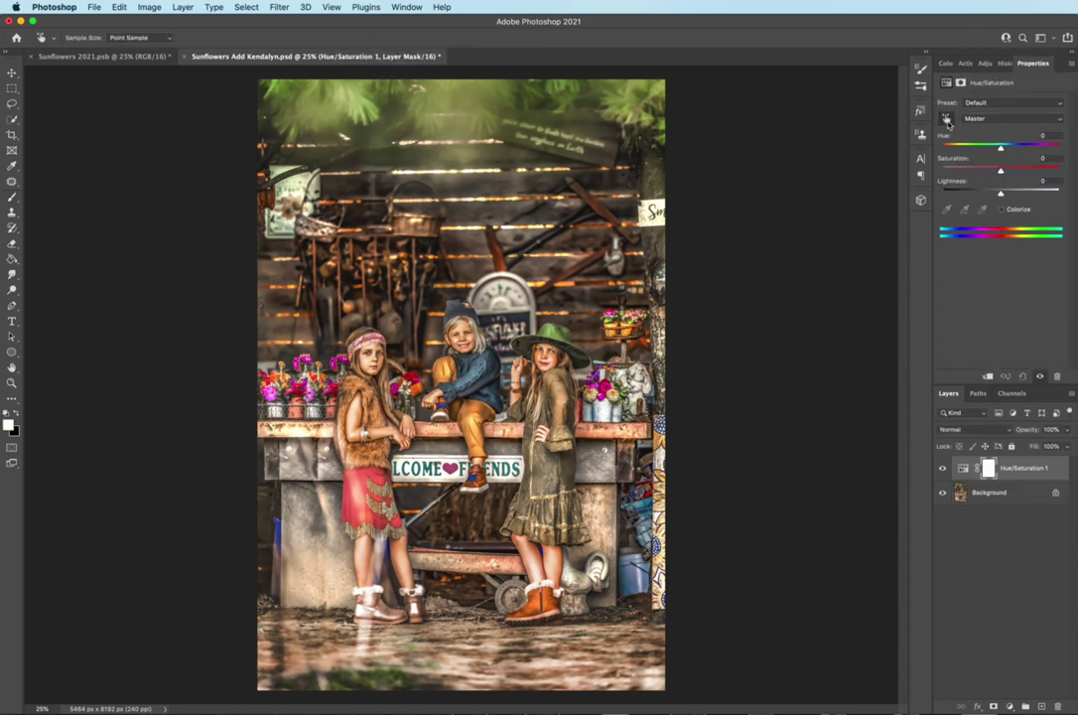
click(279, 531)
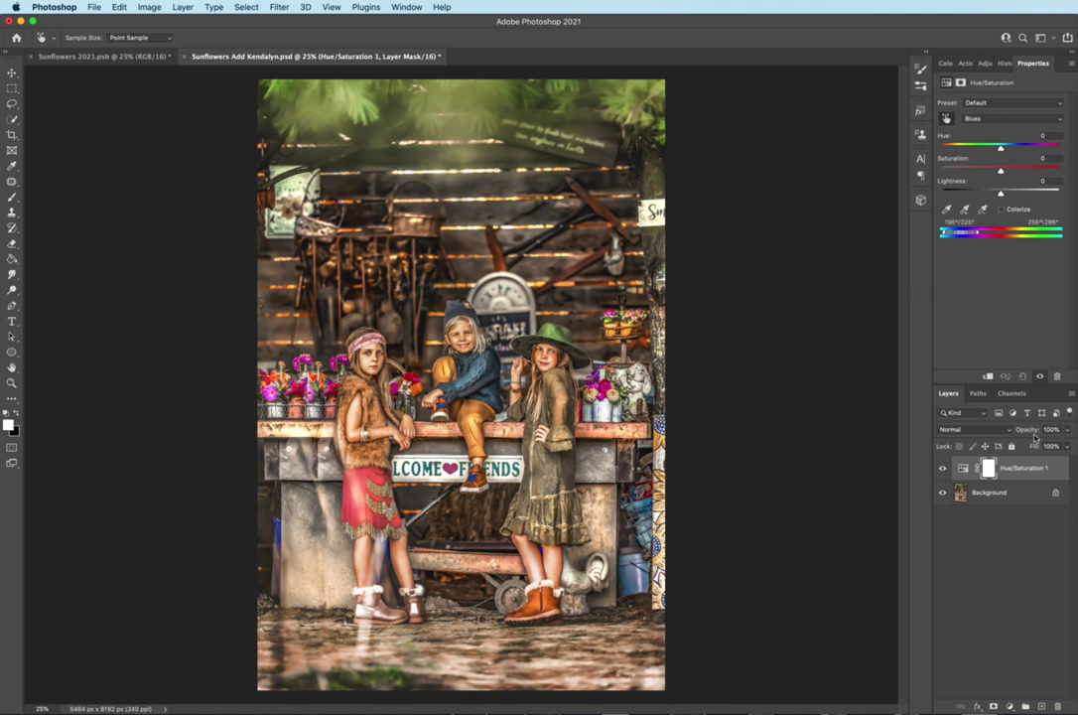
drag(1035, 437, 907, 421)
key(Return)
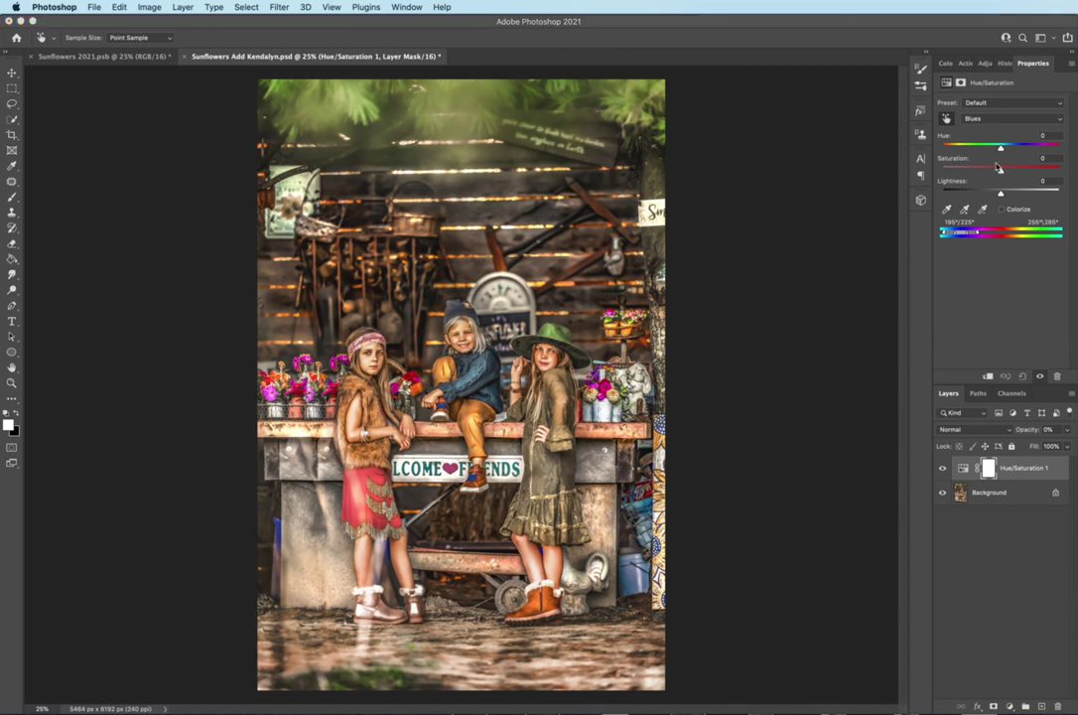
drag(1026, 429, 1044, 430)
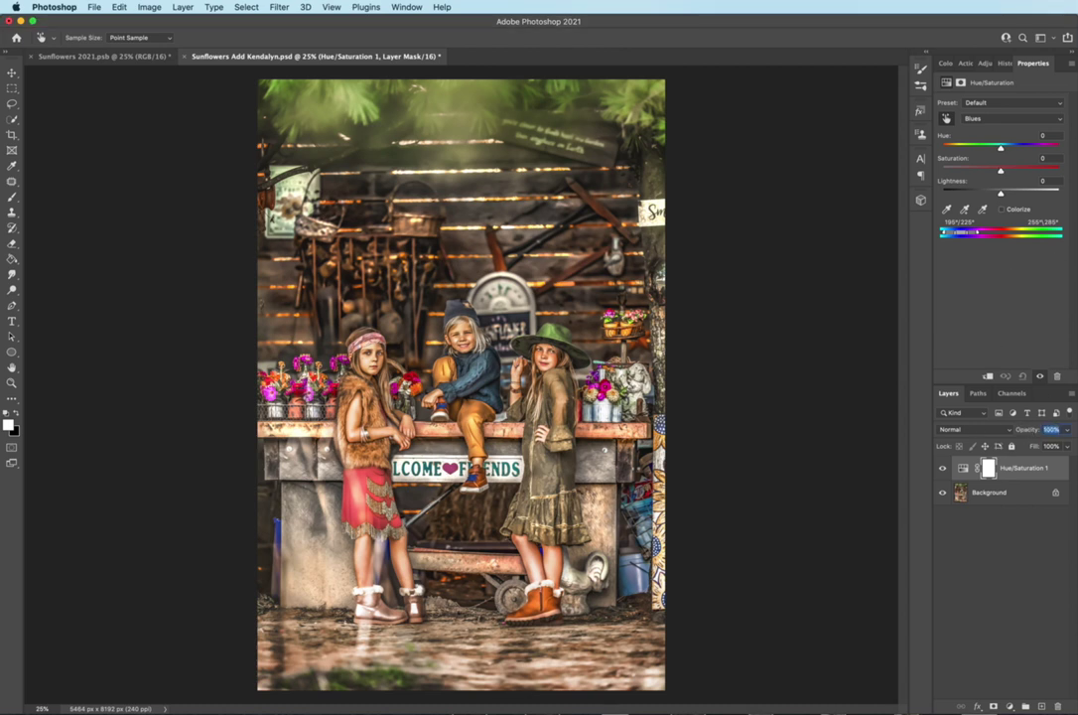
Fully desaturate the Blues in the Hue/Saturation layer and invert its mask to black.
drag(1003, 171, 906, 166)
click(994, 476)
key(b)
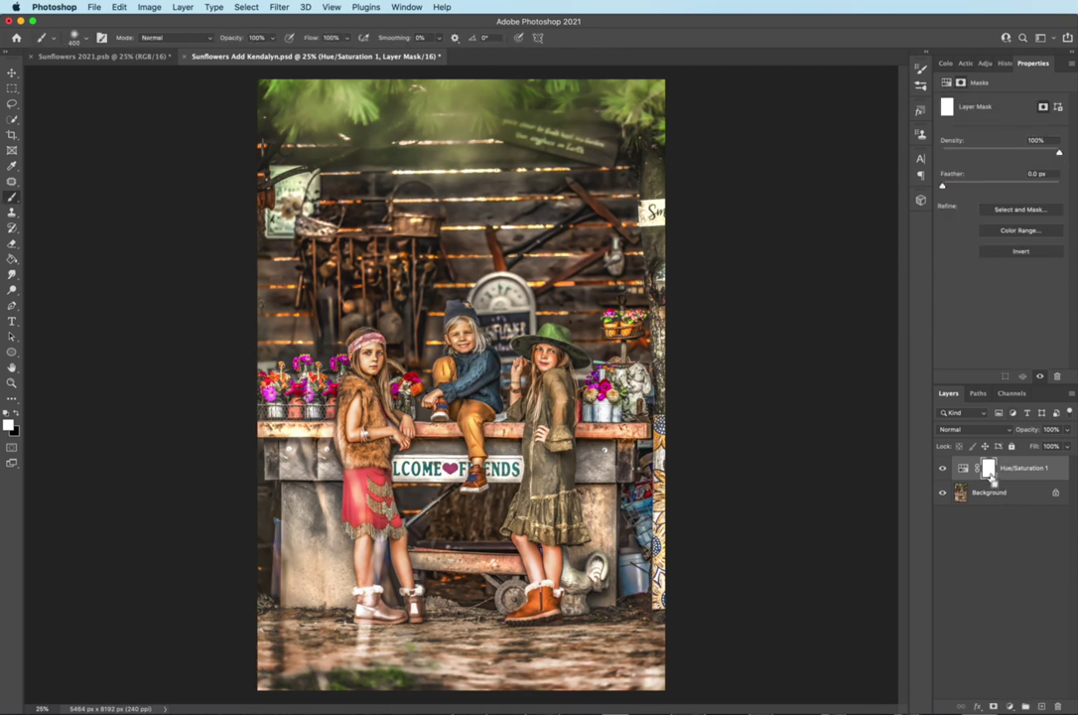
key(super+i)
Lasso the patch of hay beneath the counter on the Background layer, using a 10 px feather.
click(989, 493)
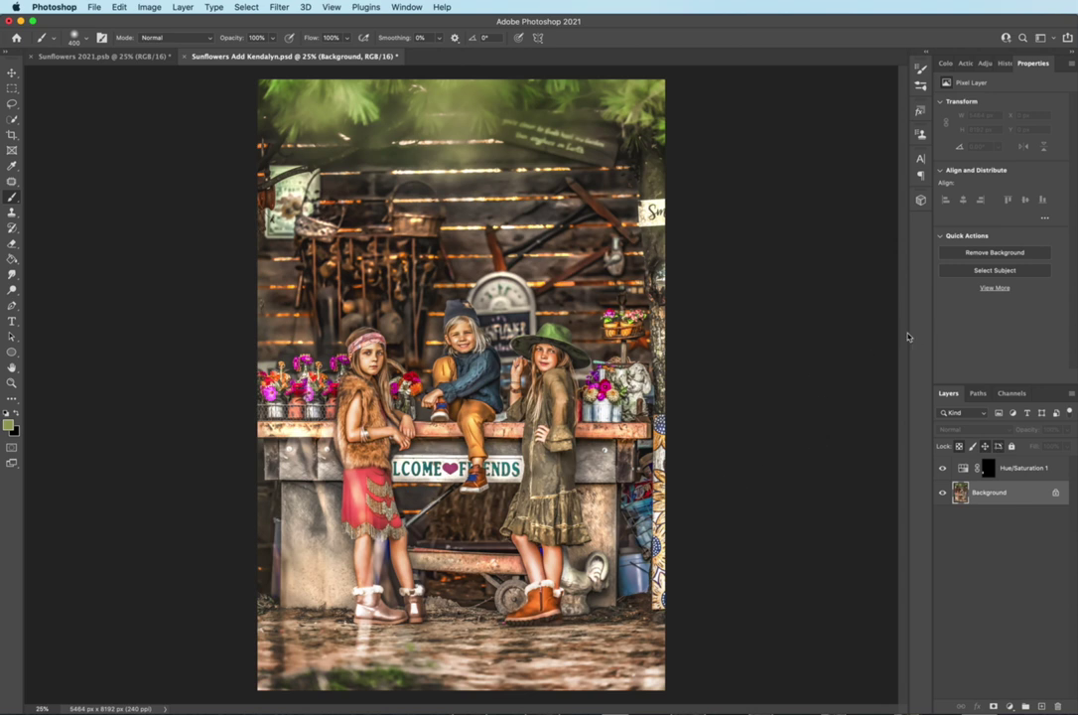
click(12, 104)
key(super+plus)
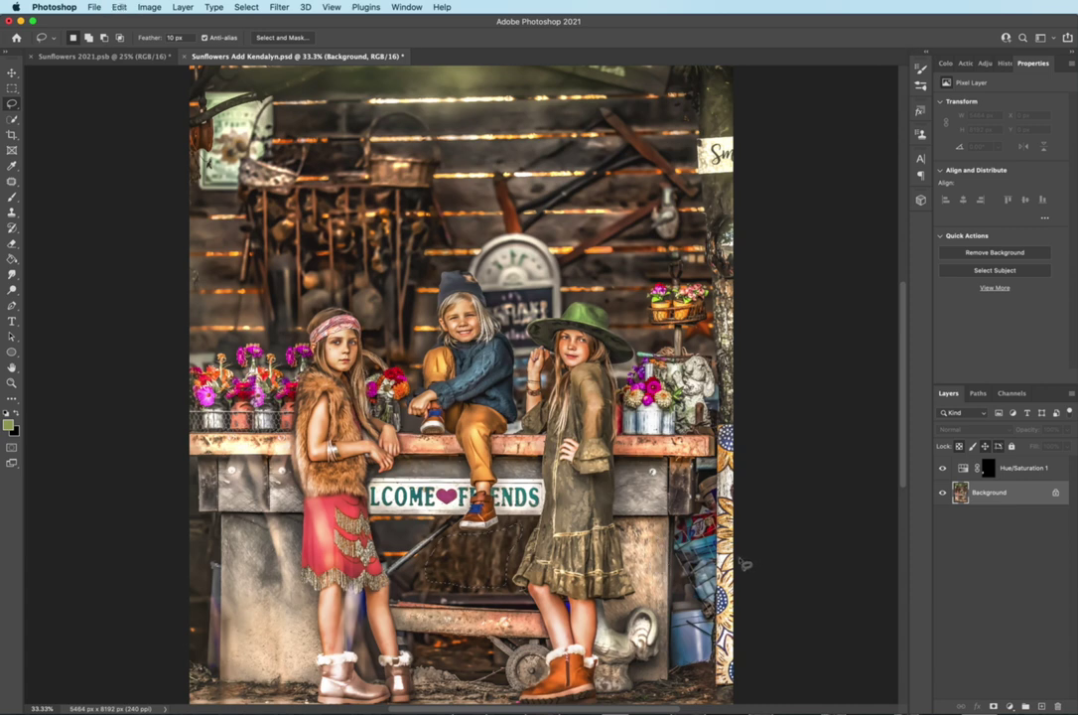
Paste the hay onto its own layer, enlarge it to about 113%, and place it at the ground beside the goose statue.
key(super+v)
key(super+t)
drag(484, 562, 710, 637)
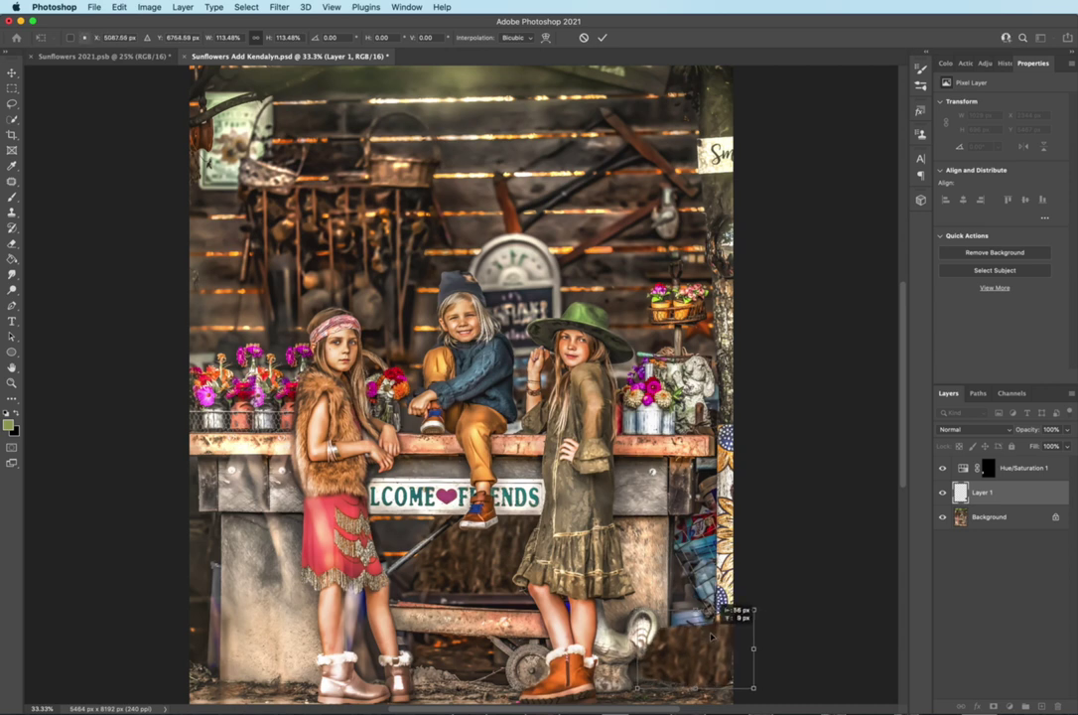
key(Return)
key(l)
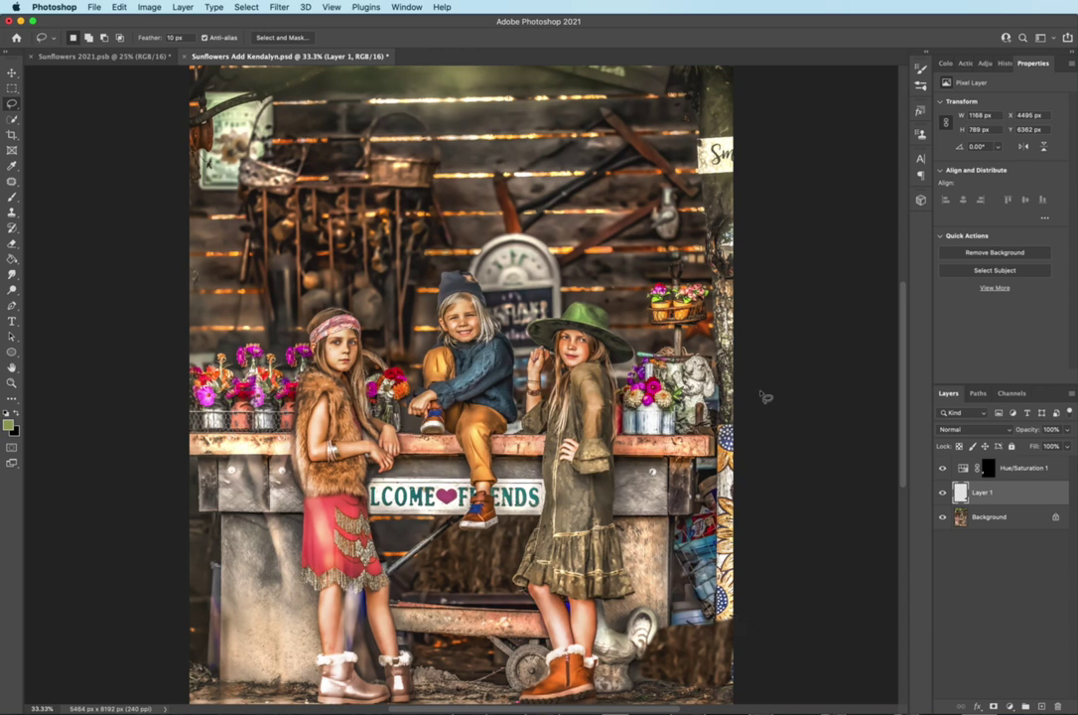
Duplicate the hay layer and move the copy straight up to Y 5861 px, over the blue tub.
key(super+j)
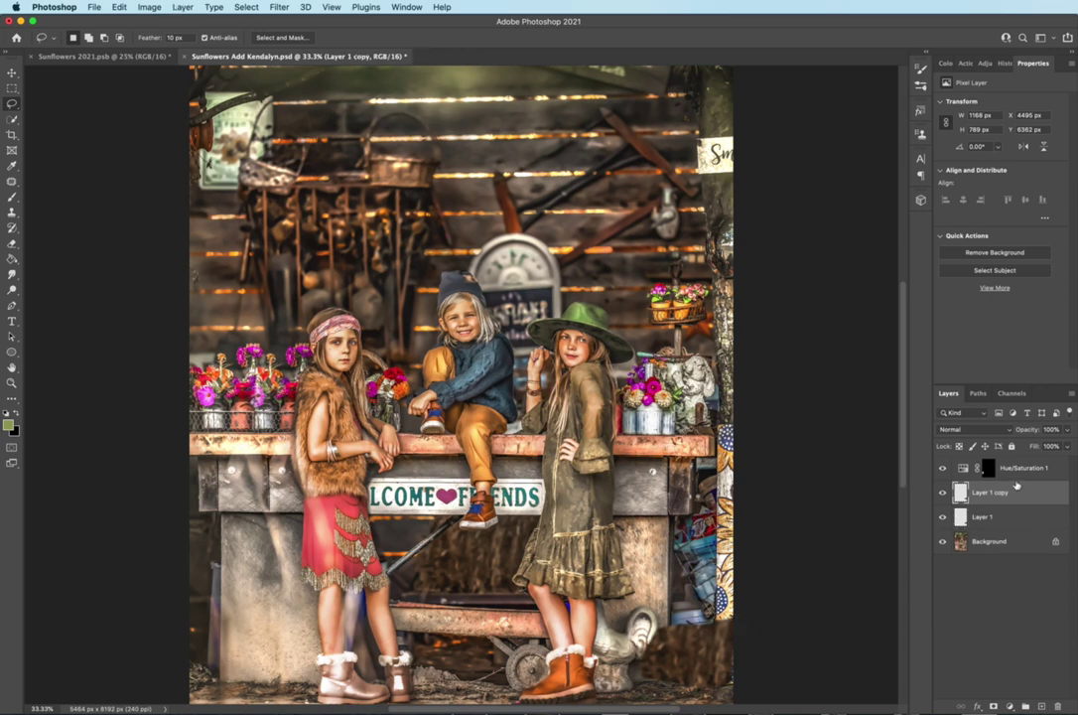
key(super+t)
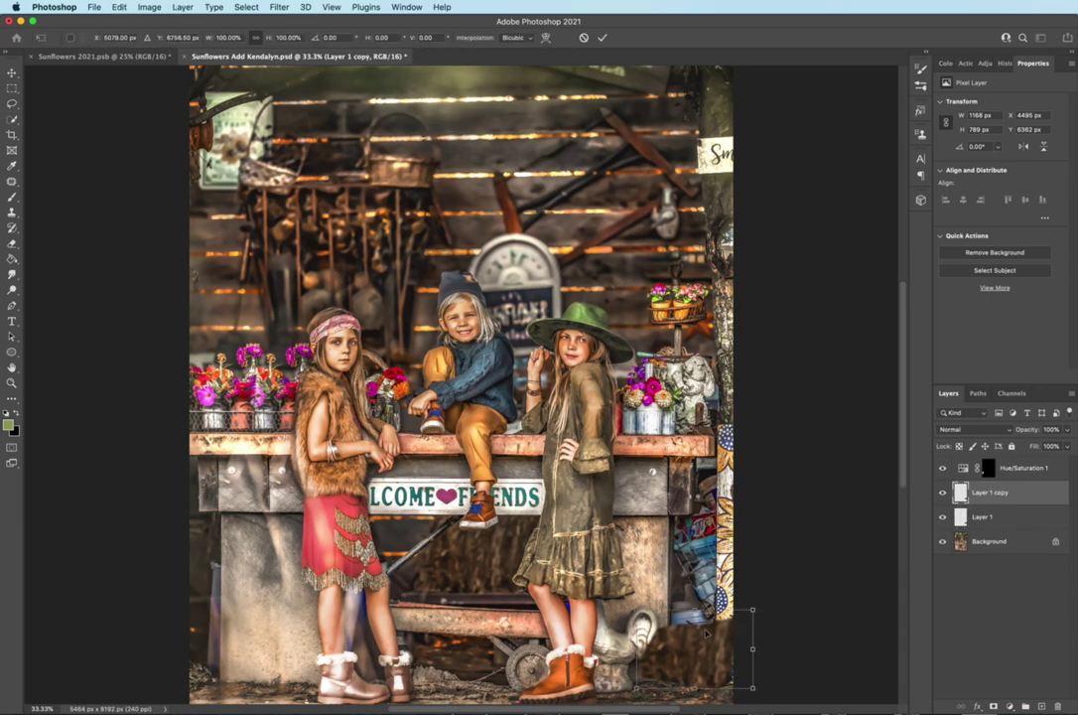
mouse_move(707, 628)
mouse_down()
mouse_move(705, 584)
mouse_move(710, 612)
mouse_up()
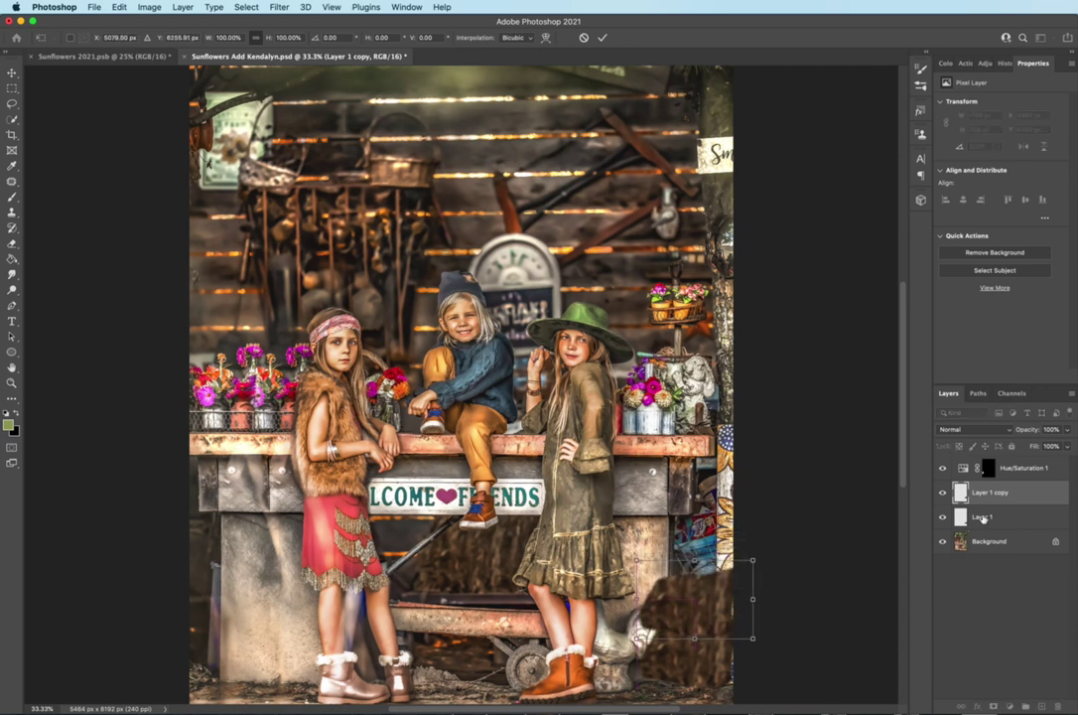
key(Return)
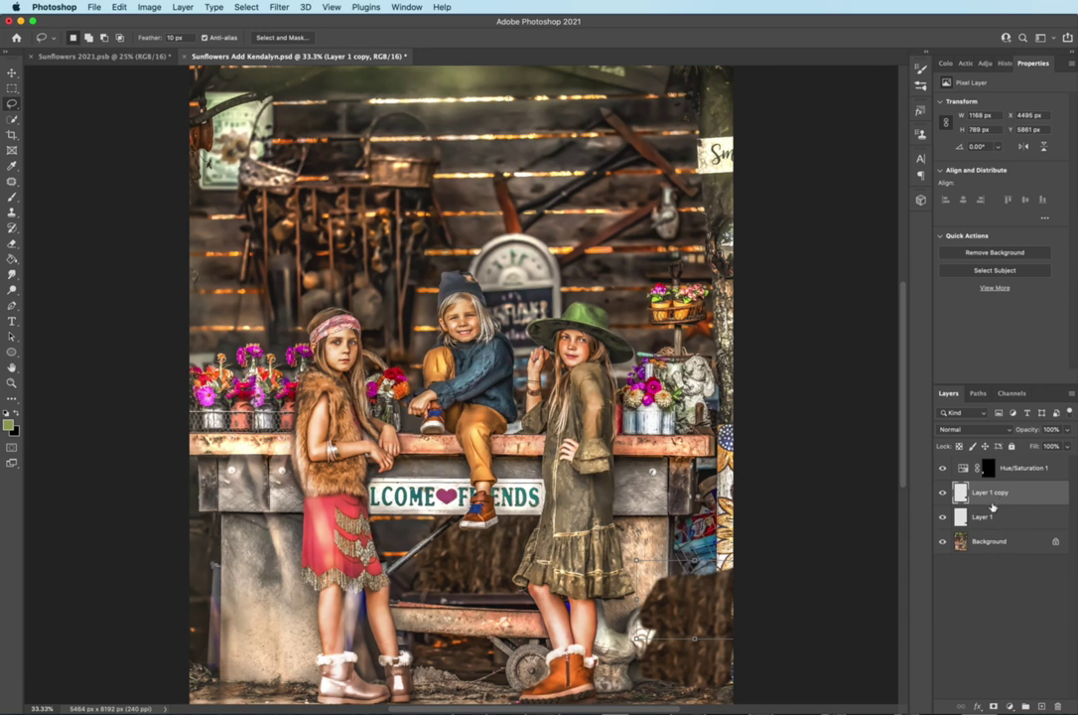
key(Return)
Make a second hay copy and stack it above the first at Y 5341 px, over the blue buckets.
key(super+j)
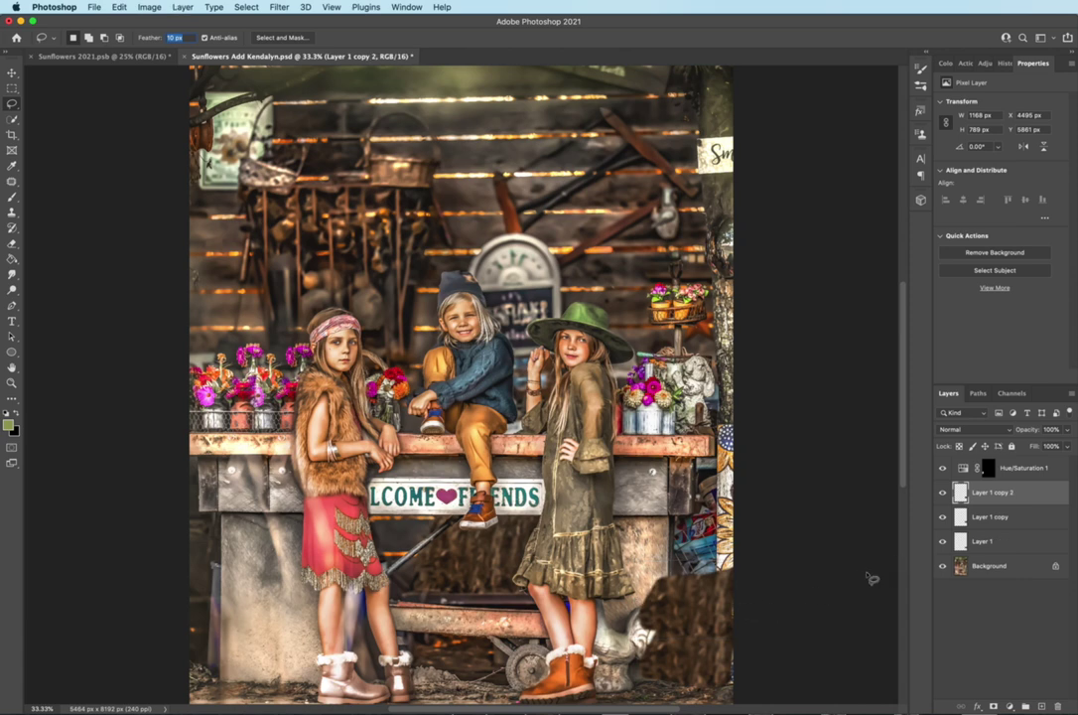
key(super+t)
drag(723, 579, 725, 552)
key(Return)
key(l)
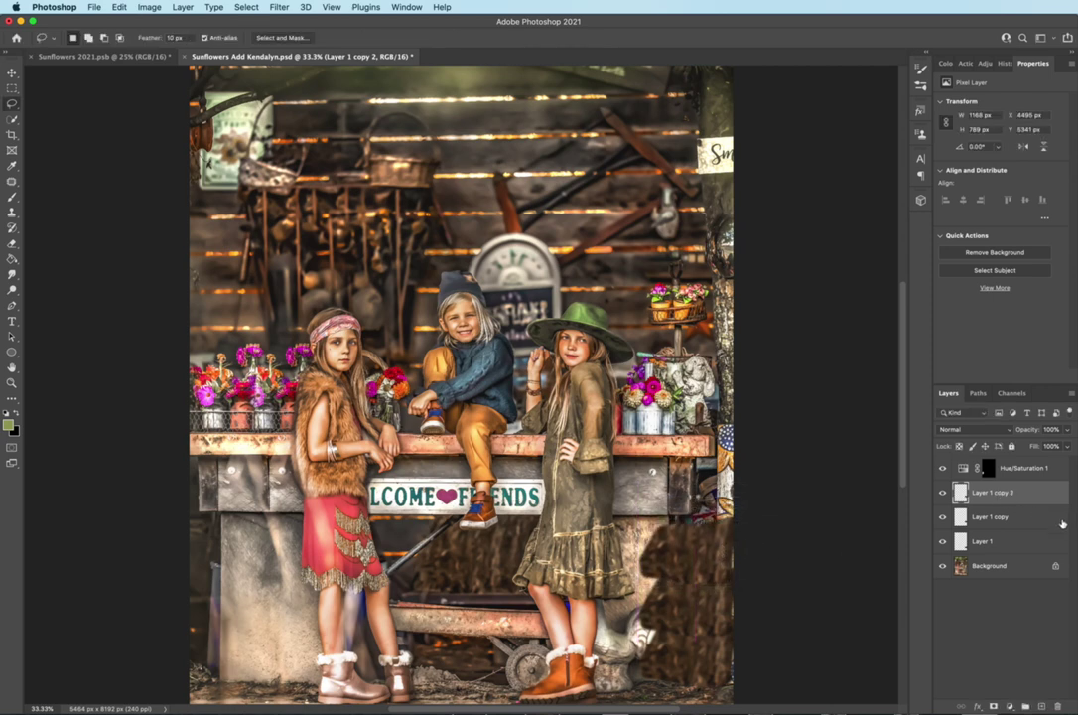
Make a third hay copy and raise it to Y 4783 px, covering the area up to the countertop's right end.
key(super+j)
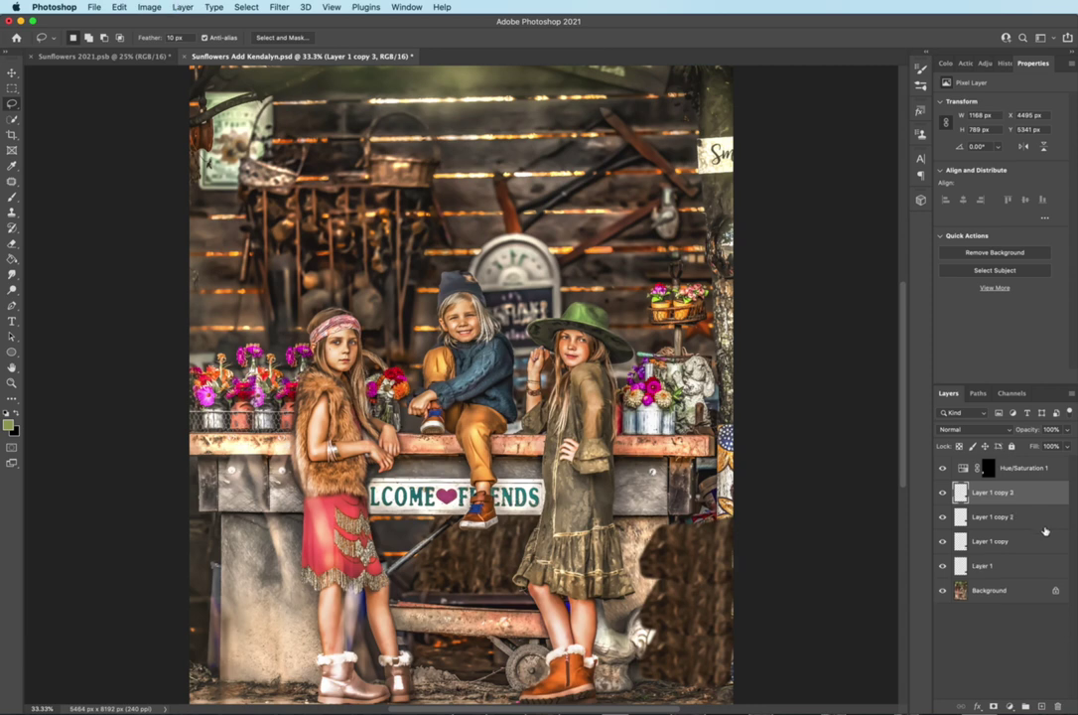
key(super+t)
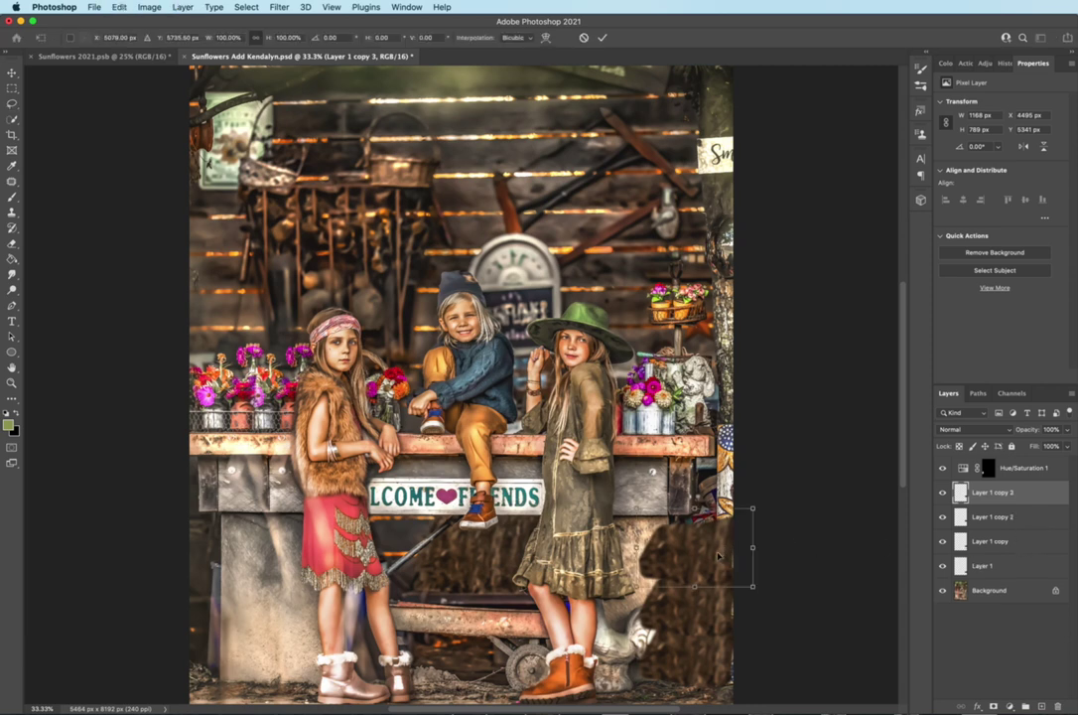
drag(724, 531, 760, 524)
key(Return)
key(l)
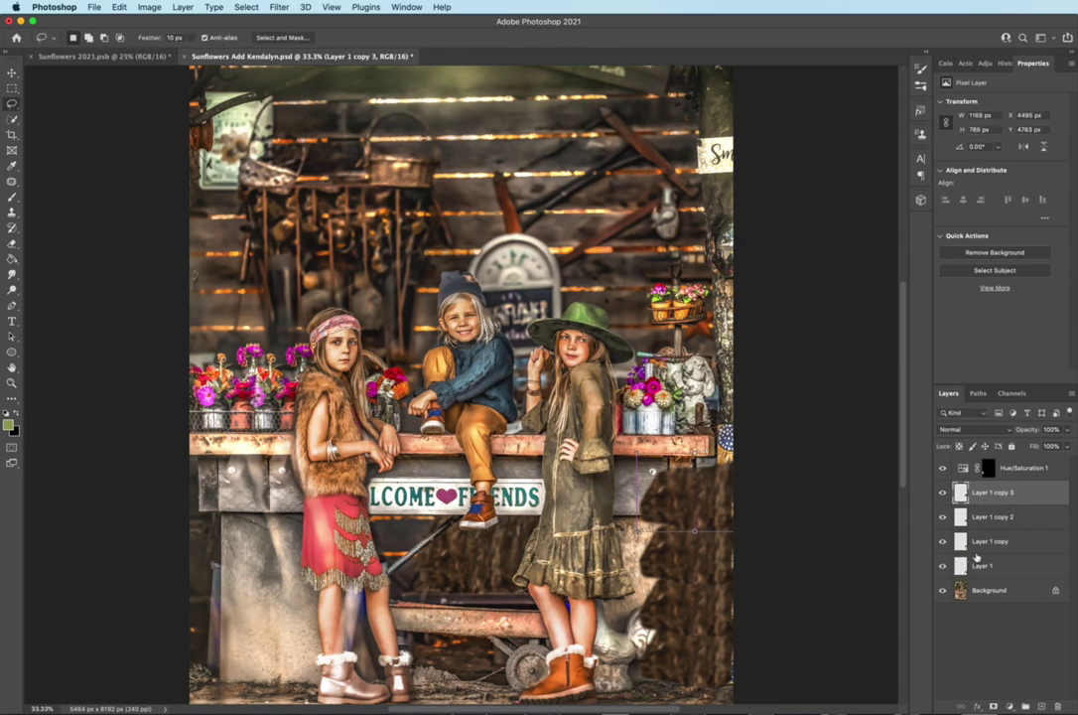
Group the four hay layers, give the group a white mask, and lower its opacity to 74%.
shift+click(978, 565)
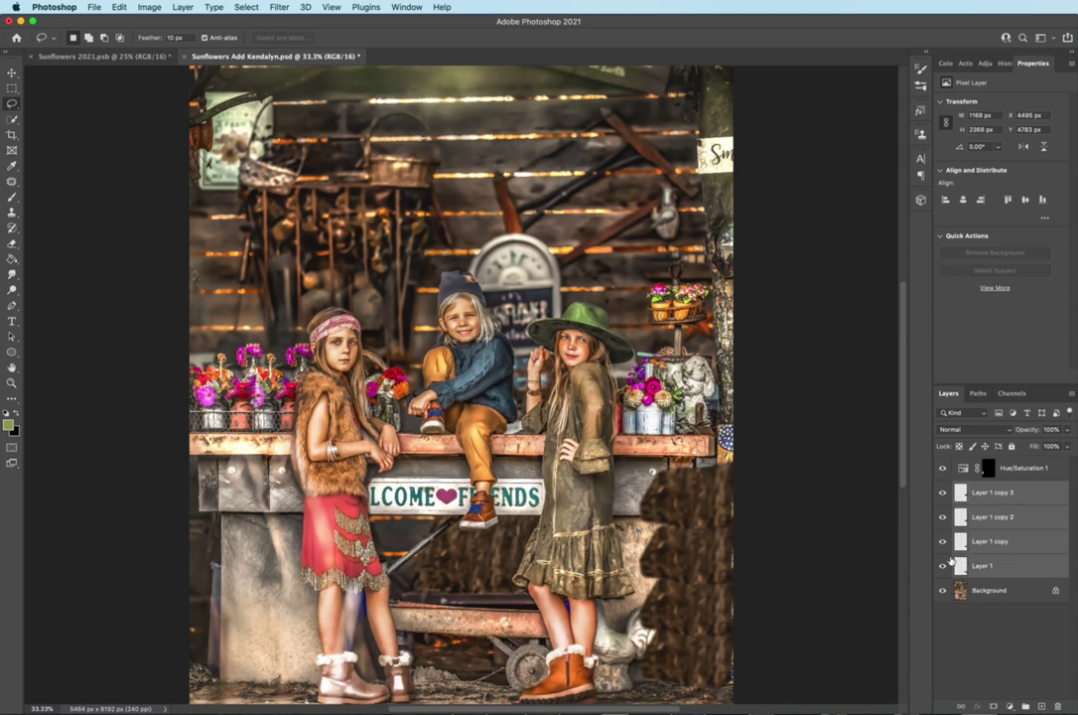
click(1026, 706)
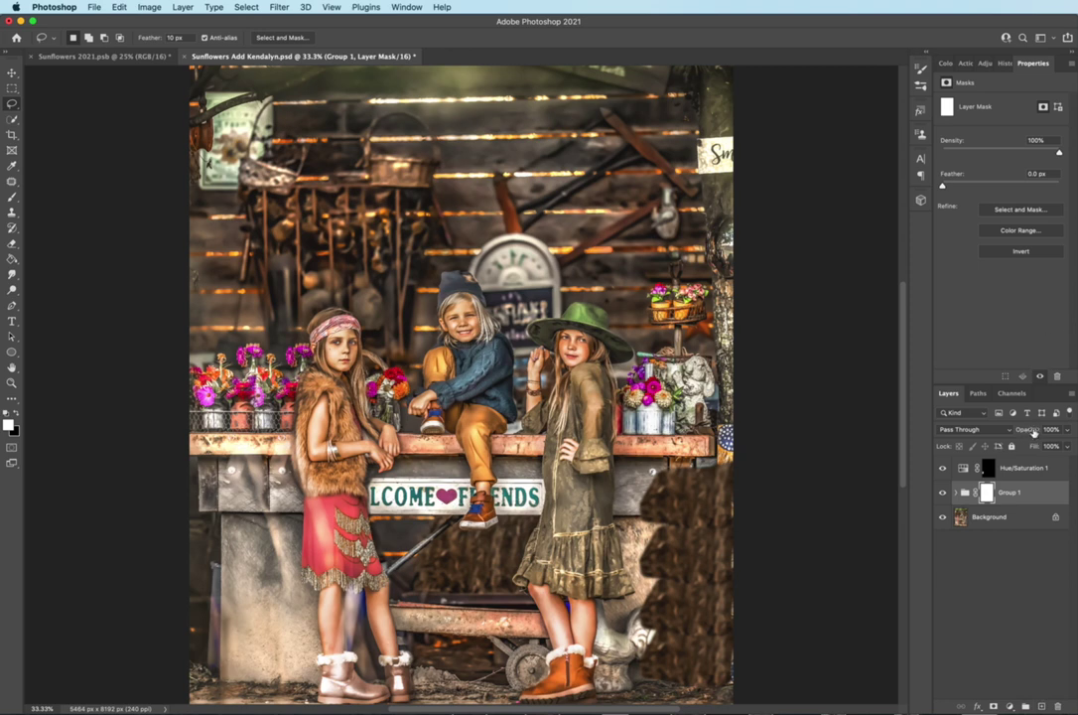
drag(1034, 433, 1026, 432)
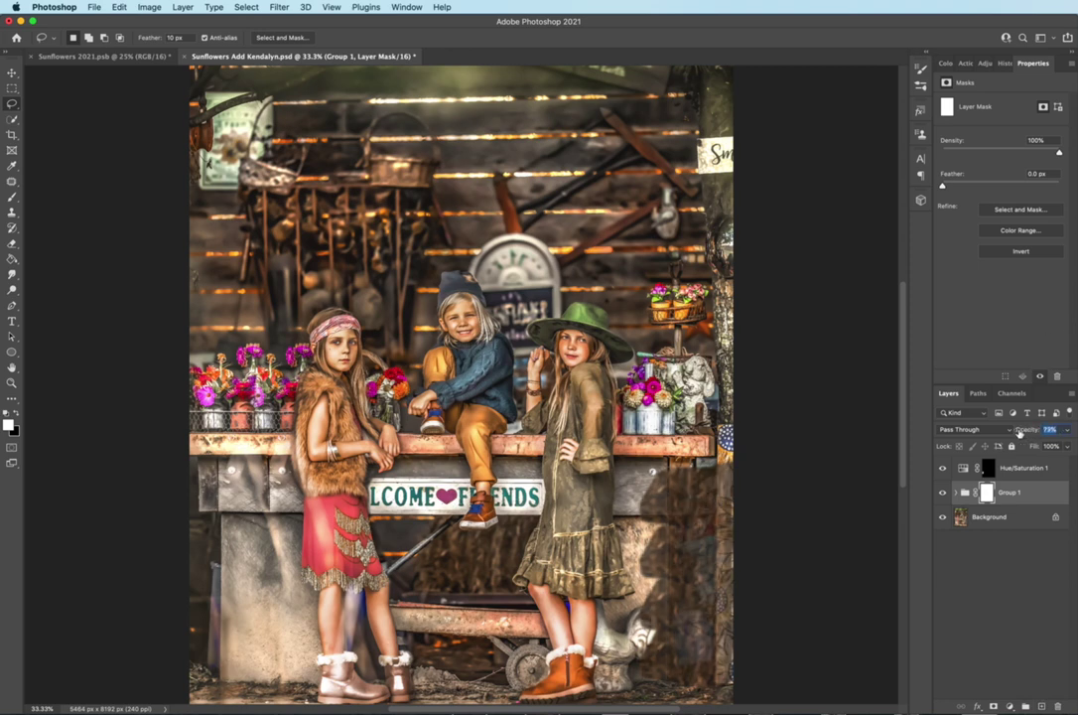
Set up the Soft Round brush at 400 px with 60% hardness for painting on the hay group's mask.
key(b)
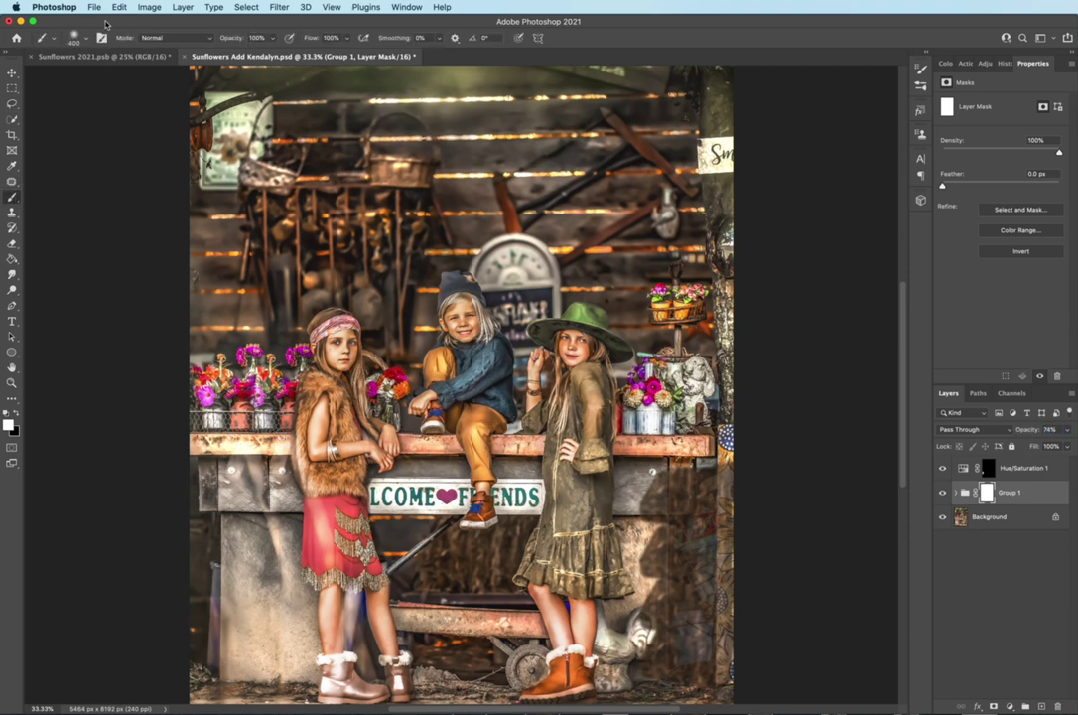
click(75, 38)
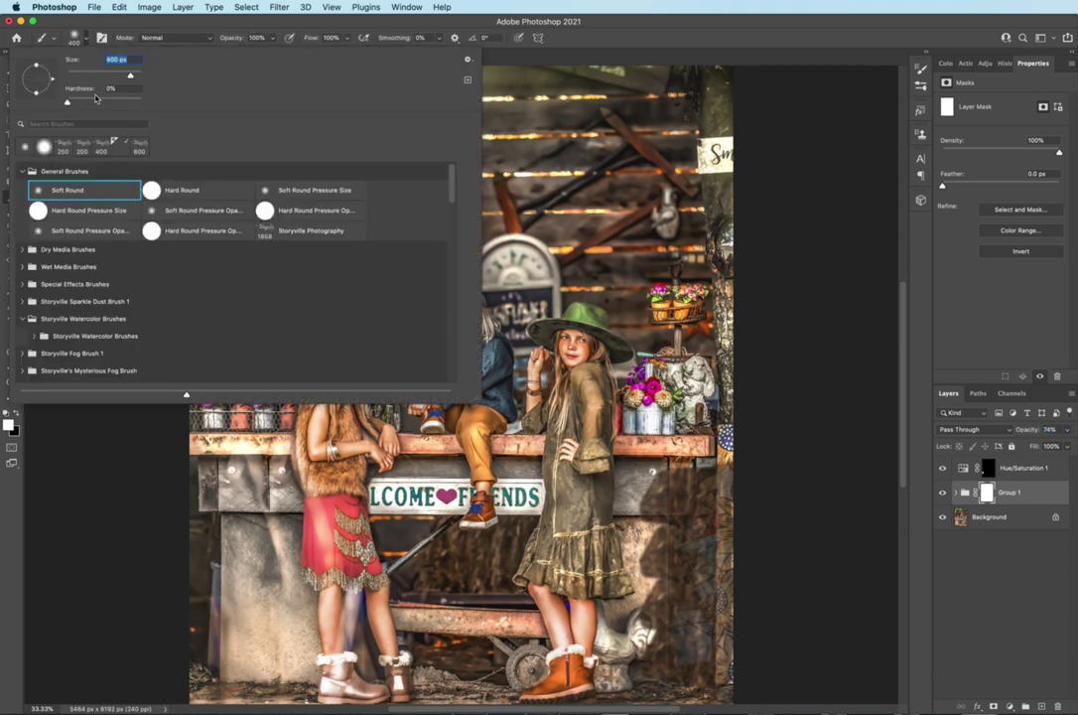
click(25, 146)
drag(68, 103, 105, 103)
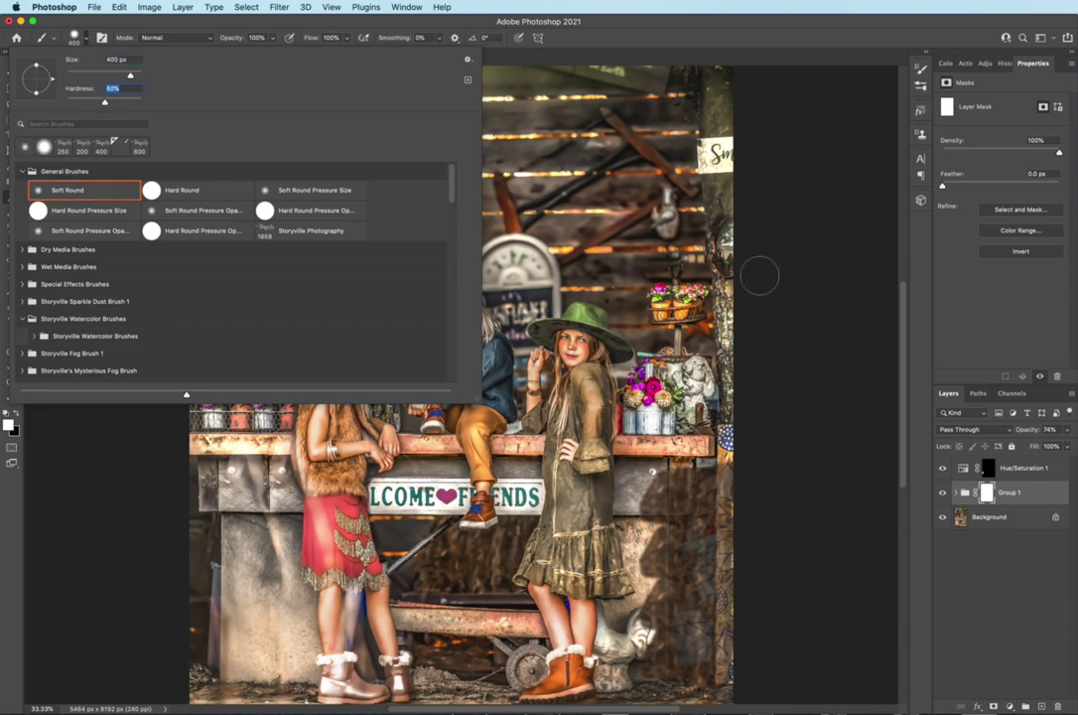
key(Return)
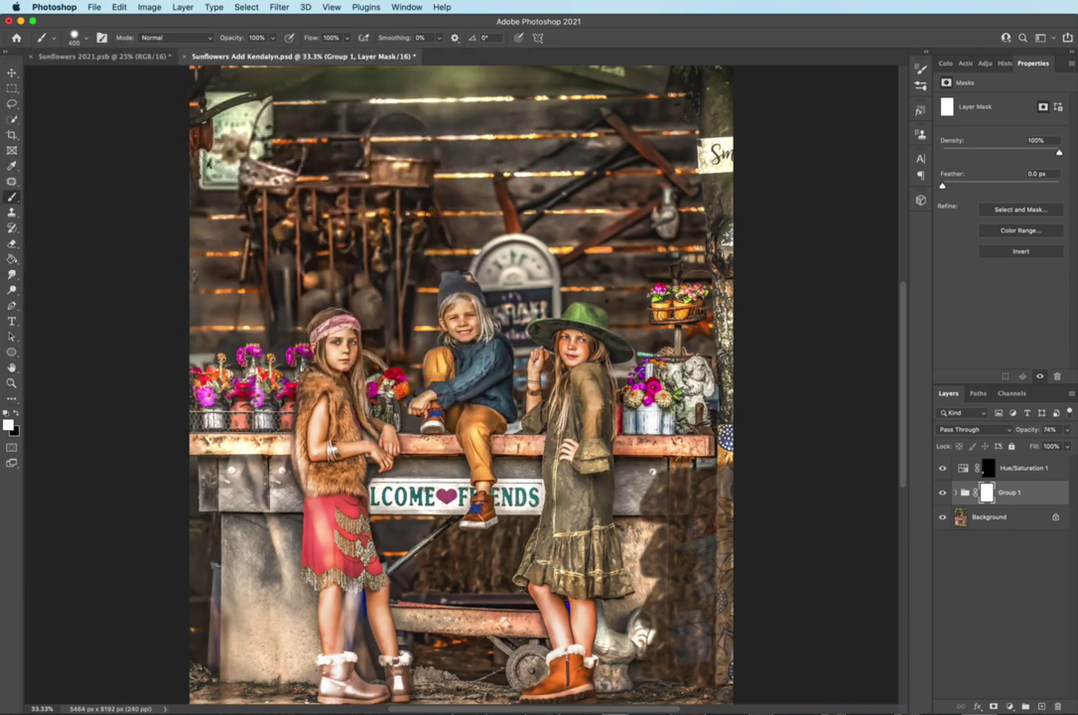
Paint black on the hay group's mask to uncover the sunflower post, the counter's end and support, and the rooster statue.
key(super+plus)
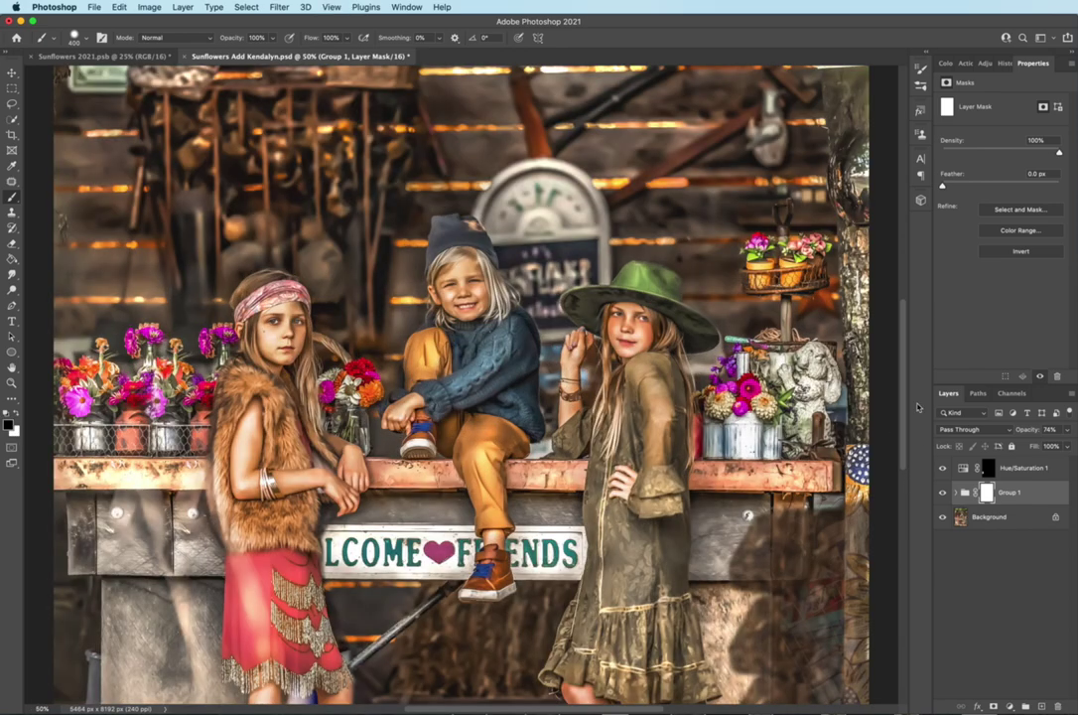
scroll(903, 414, down, 5)
key(super+minus)
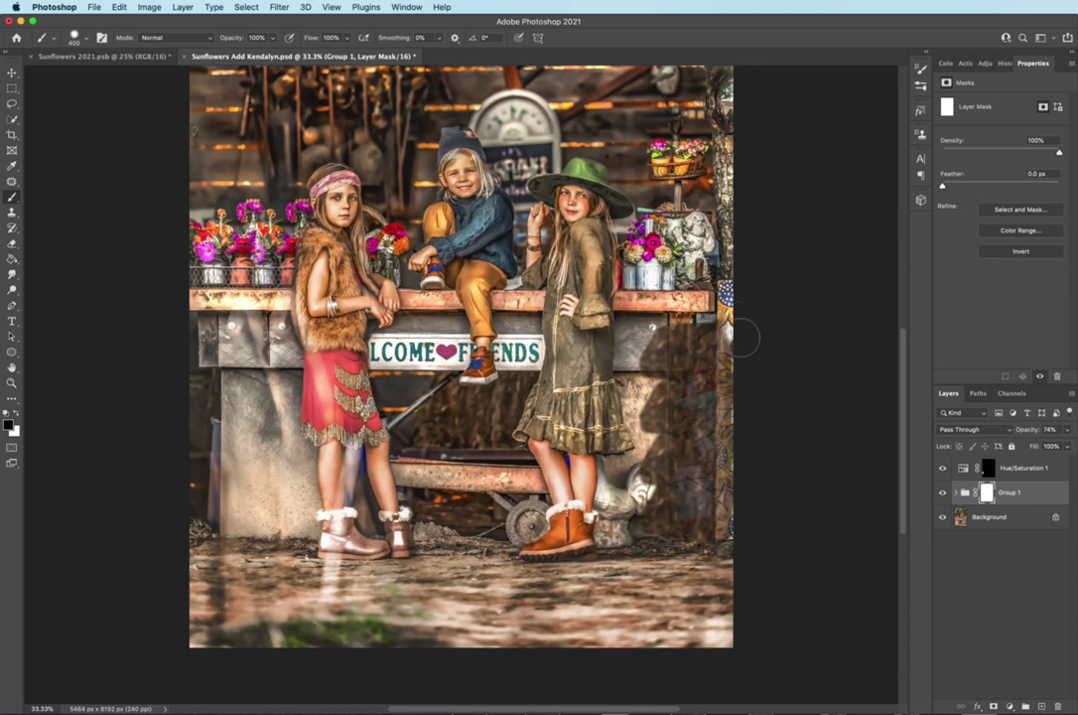
mouse_move(743, 320)
mouse_down()
mouse_move(743, 533)
mouse_move(743, 338)
mouse_up()
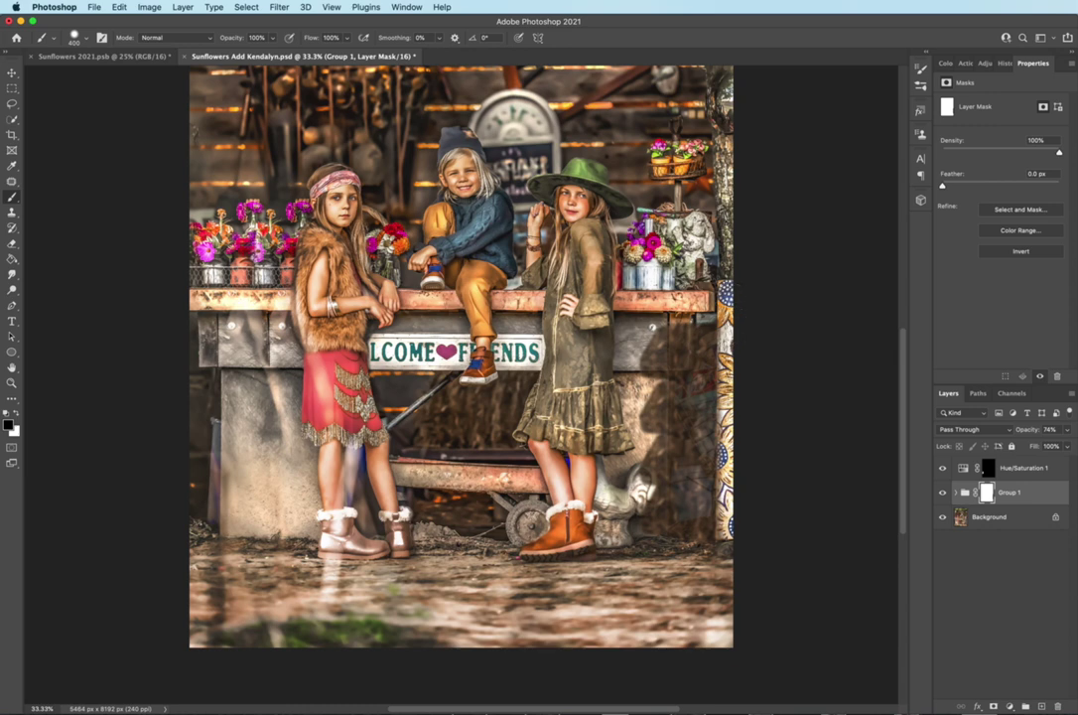
mouse_move(677, 336)
mouse_down()
mouse_move(685, 366)
mouse_move(652, 455)
mouse_move(654, 515)
mouse_move(643, 529)
mouse_move(654, 469)
mouse_up()
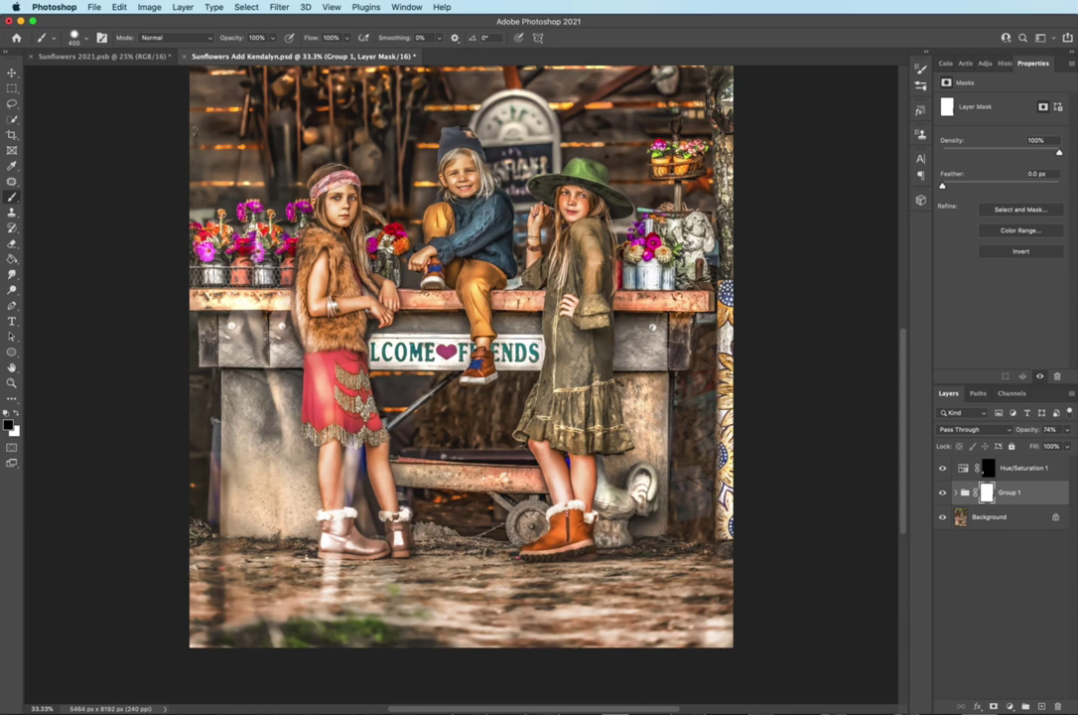
mouse_move(754, 340)
mouse_down()
mouse_move(737, 382)
mouse_move(735, 516)
mouse_move(697, 494)
mouse_up()
Reduce the mask brush to 175 px with white as the paint colour and restore the hay group's opacity to 100%.
key(bracketleft)
key(x)
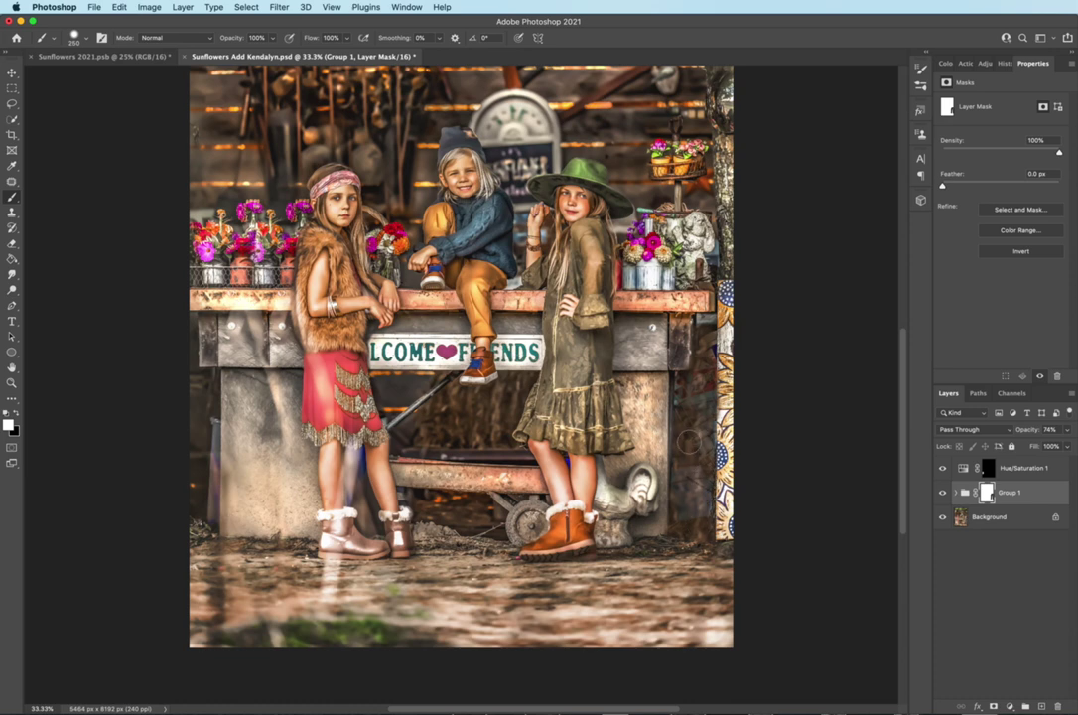
key([)
key([)
drag(1050, 432, 1075, 469)
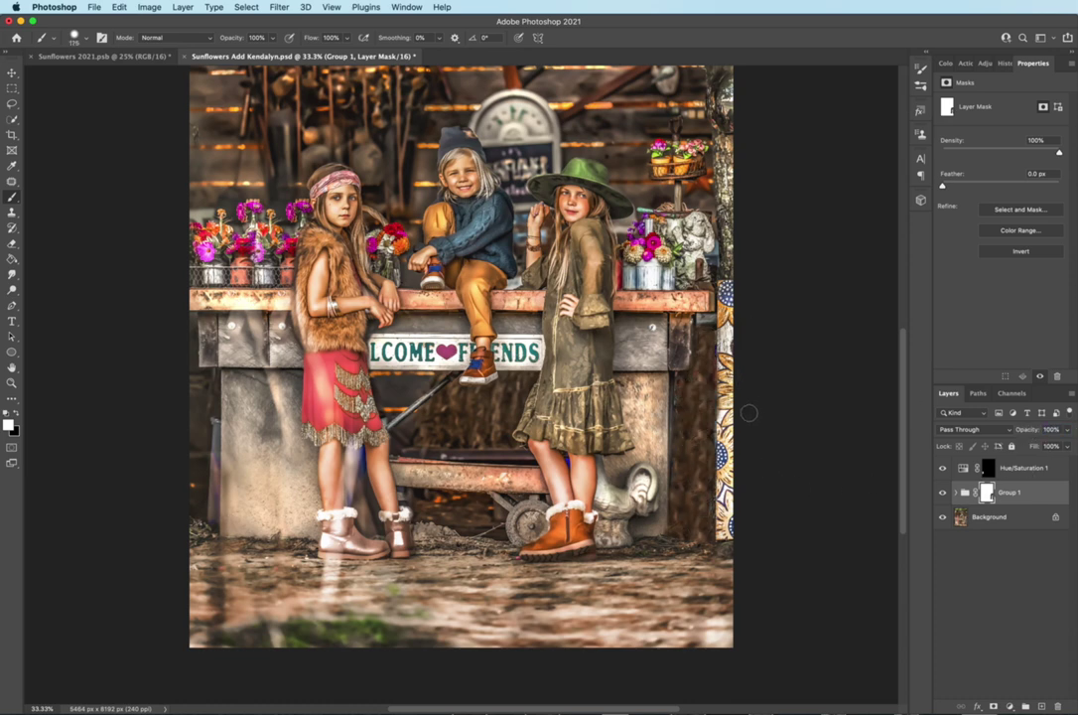
Refine the hay mask's edges around the counter support and sunflower post, alternating black and white paint, and check the group's visibility.
key(x)
key(x)
key(x)
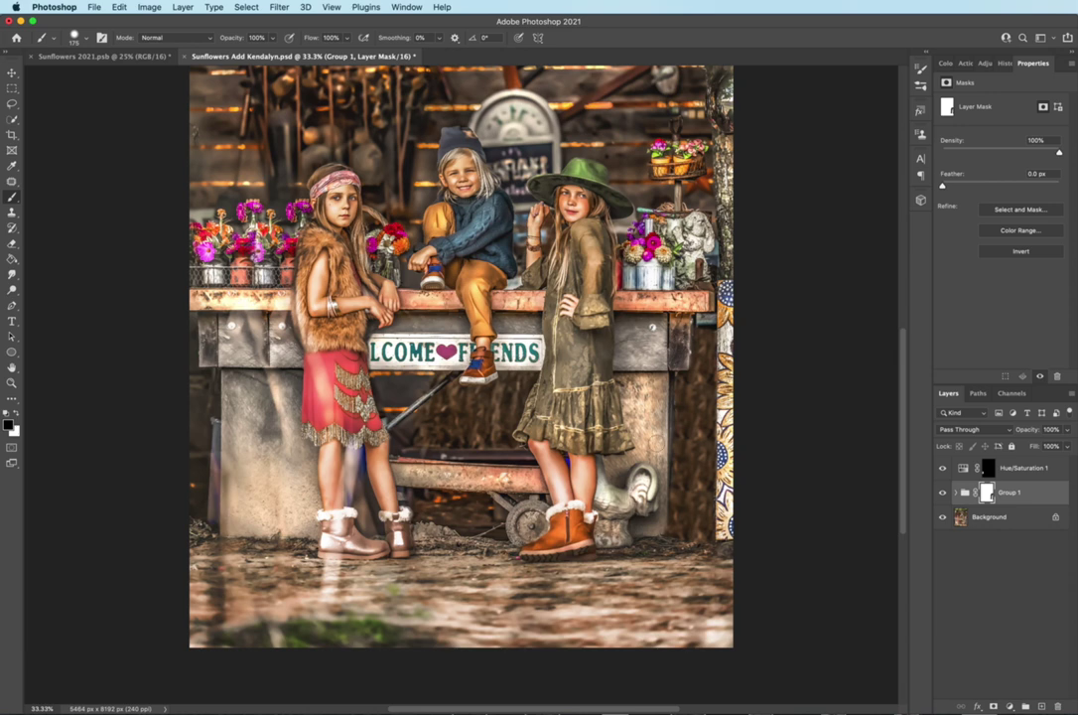
key(x)
key(x)
click(943, 493)
Run the Storyville Rosie Cheeks action and expand the Rosey Cheeks group.
key(super+minus)
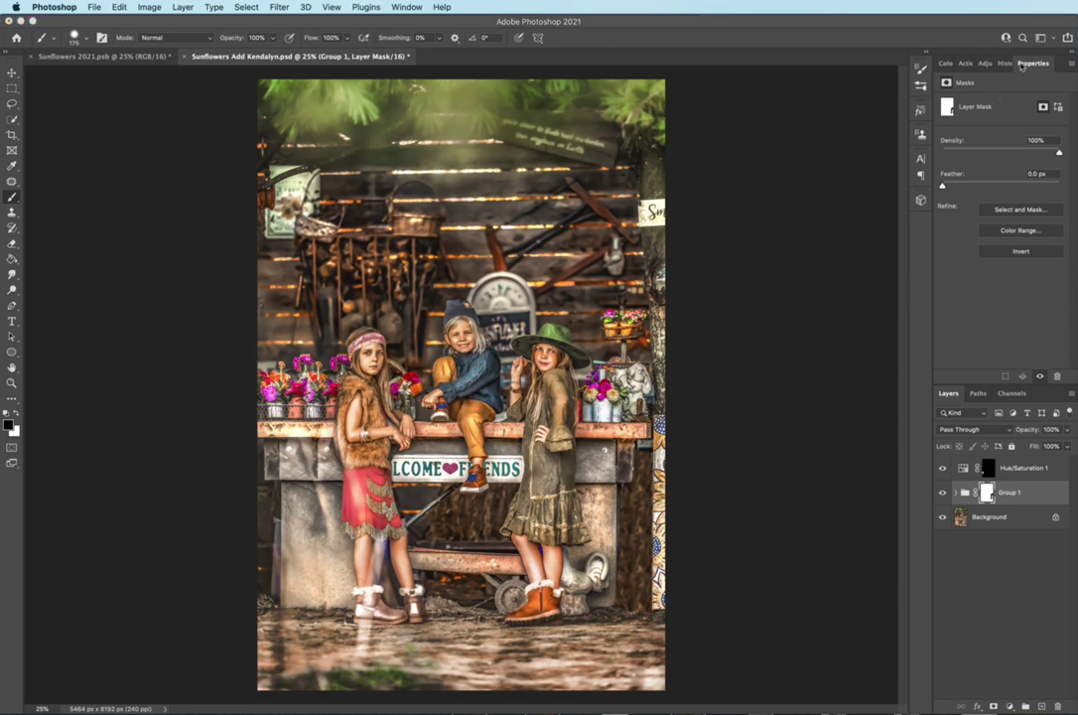
click(970, 63)
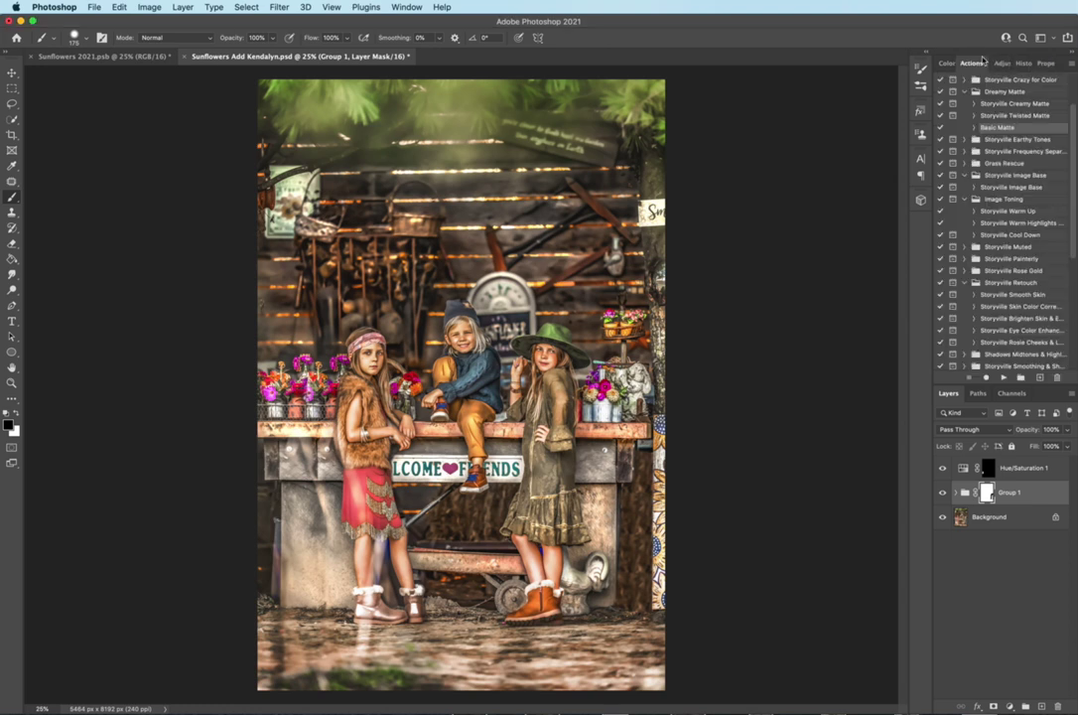
drag(1072, 200, 1071, 224)
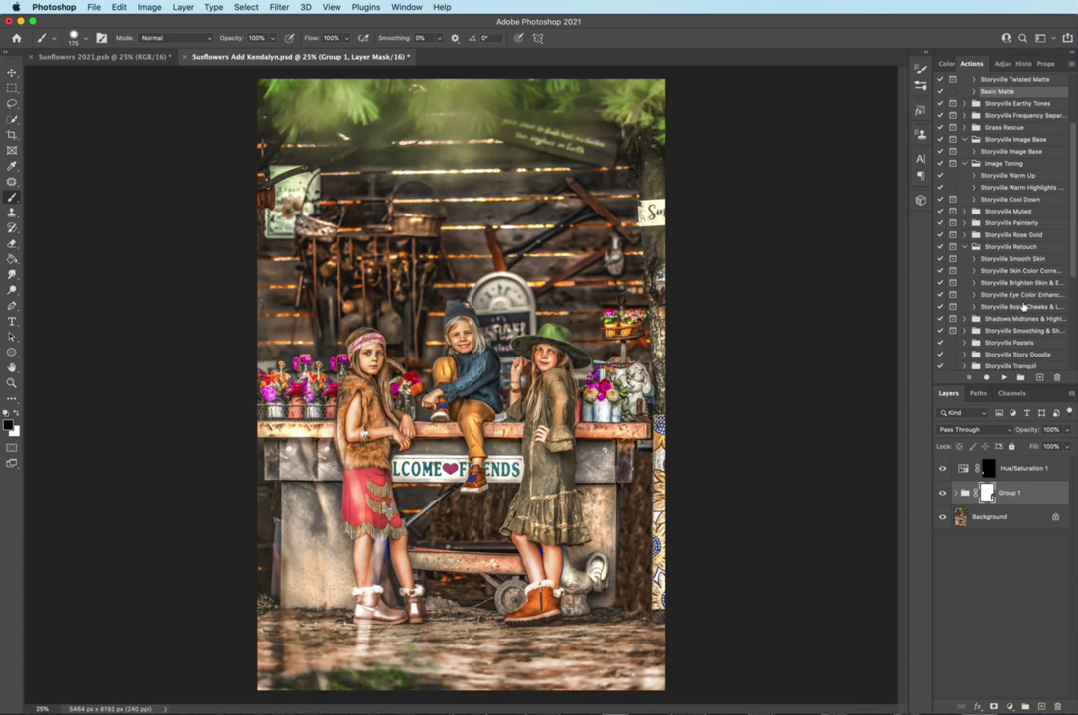
click(1025, 308)
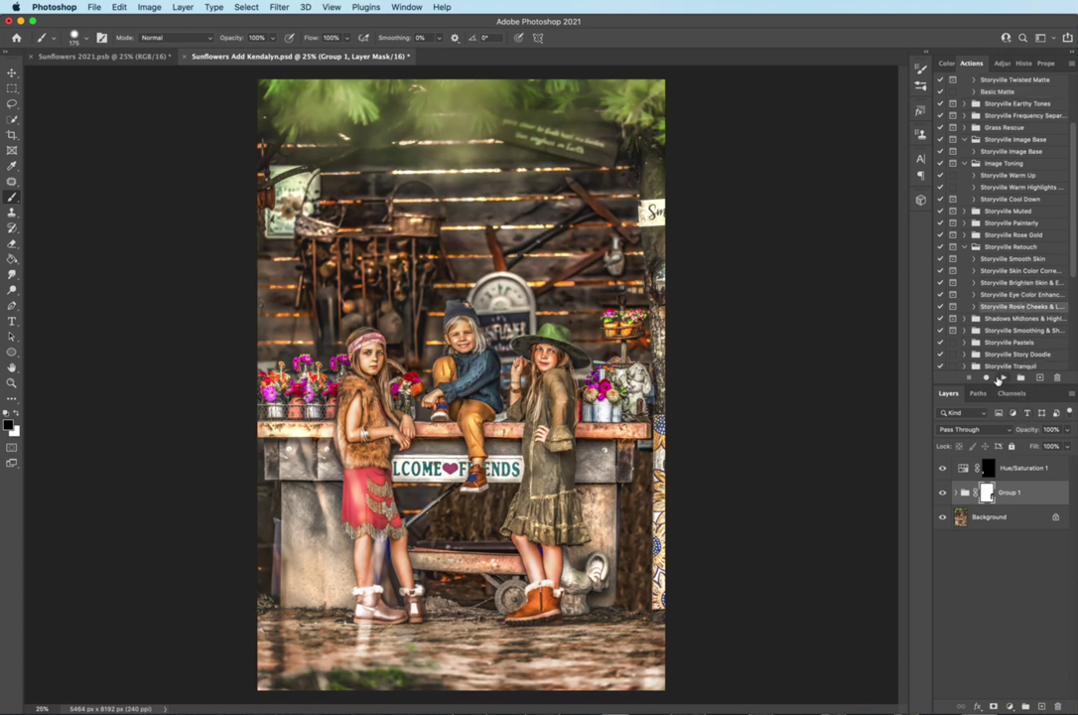
click(1004, 377)
click(849, 286)
click(958, 488)
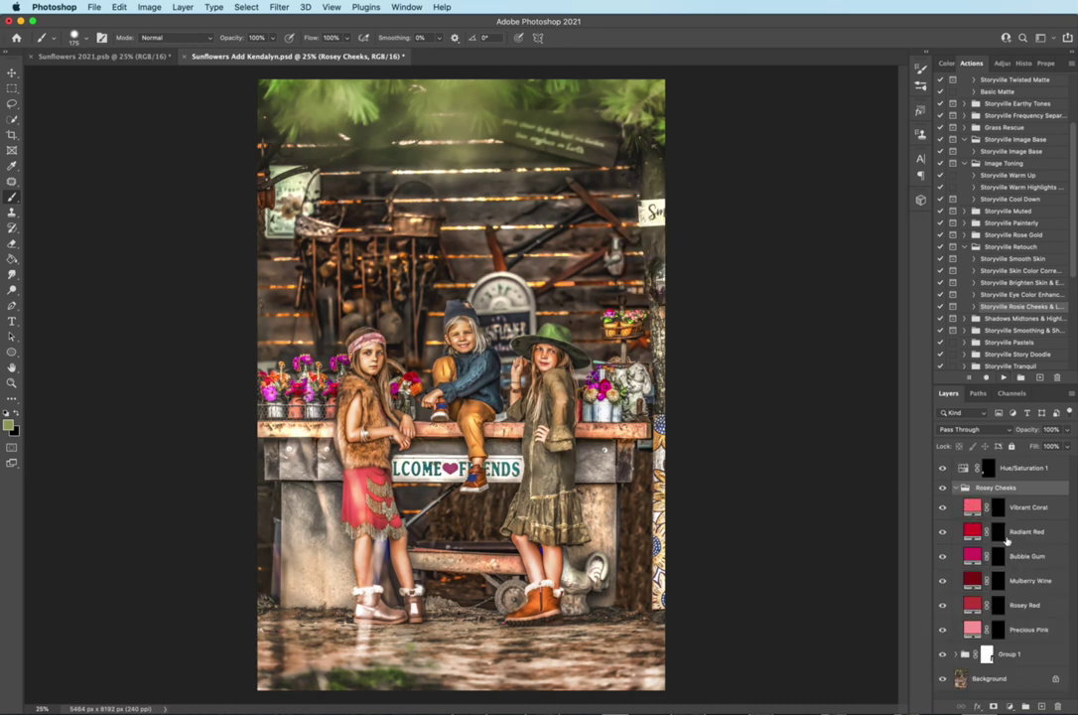
Target the Radiant Red layer's mask and set up a white Soft Round brush with its hardness at minimum.
click(1004, 535)
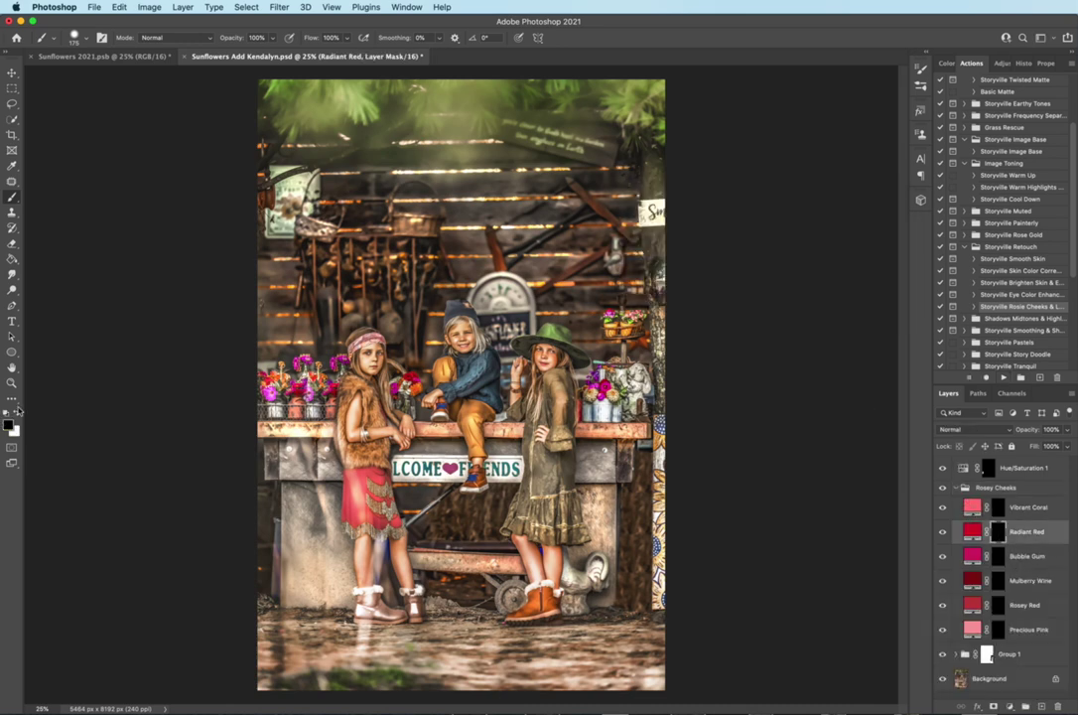
key(x)
click(75, 40)
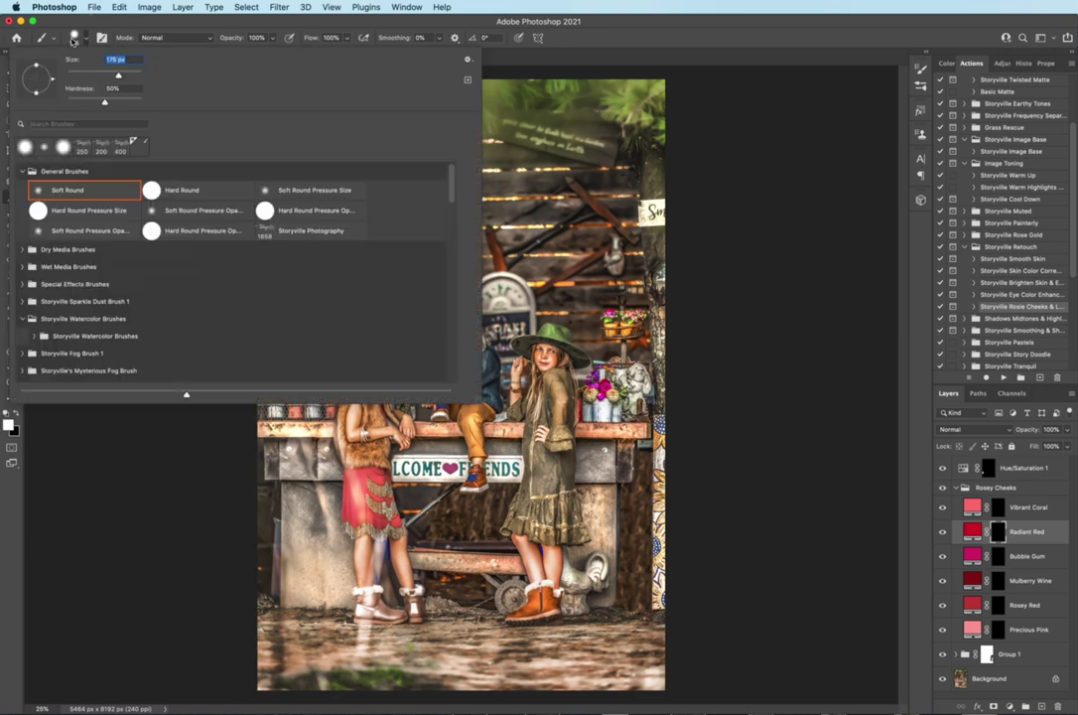
drag(102, 103, 60, 102)
key(Return)
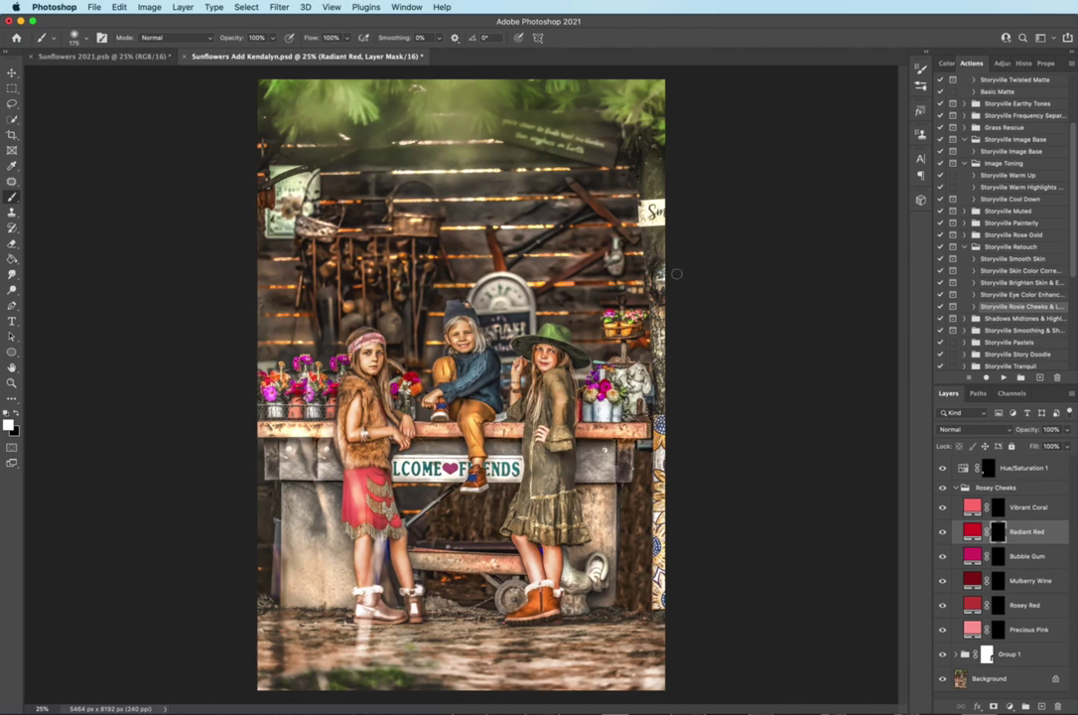
Dab blush onto the headband girl's cheek on the Radiant Red mask with a 150 px brush and set the layer's opacity to 13%.
key(super+plus)
key([)
click(269, 338)
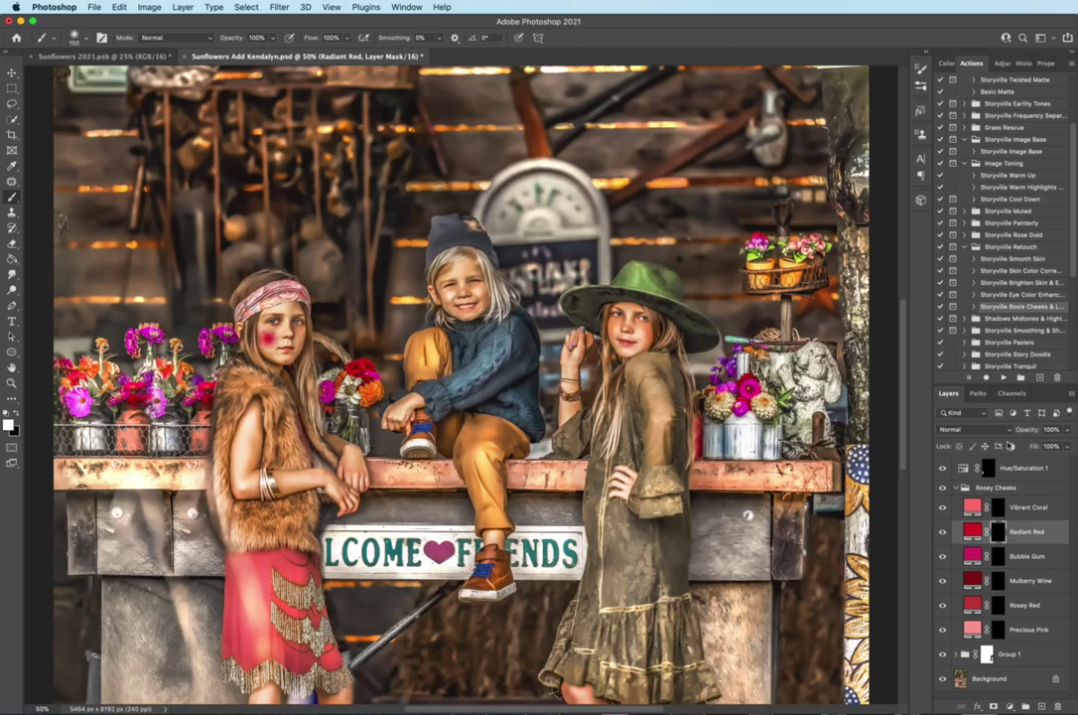
drag(1029, 429, 959, 421)
text(13)
key(Return)
Collapse the Rosey Cheeks group, compare the faces with the group hidden and shown, and deselect all layers.
click(955, 489)
click(954, 488)
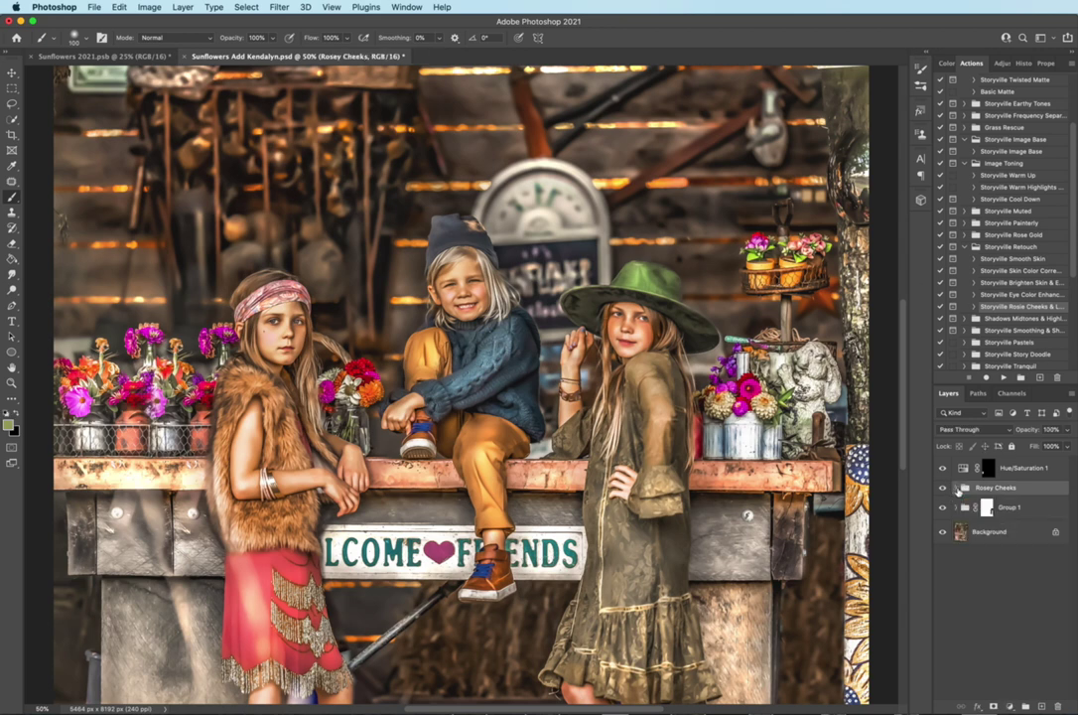
click(944, 489)
click(944, 488)
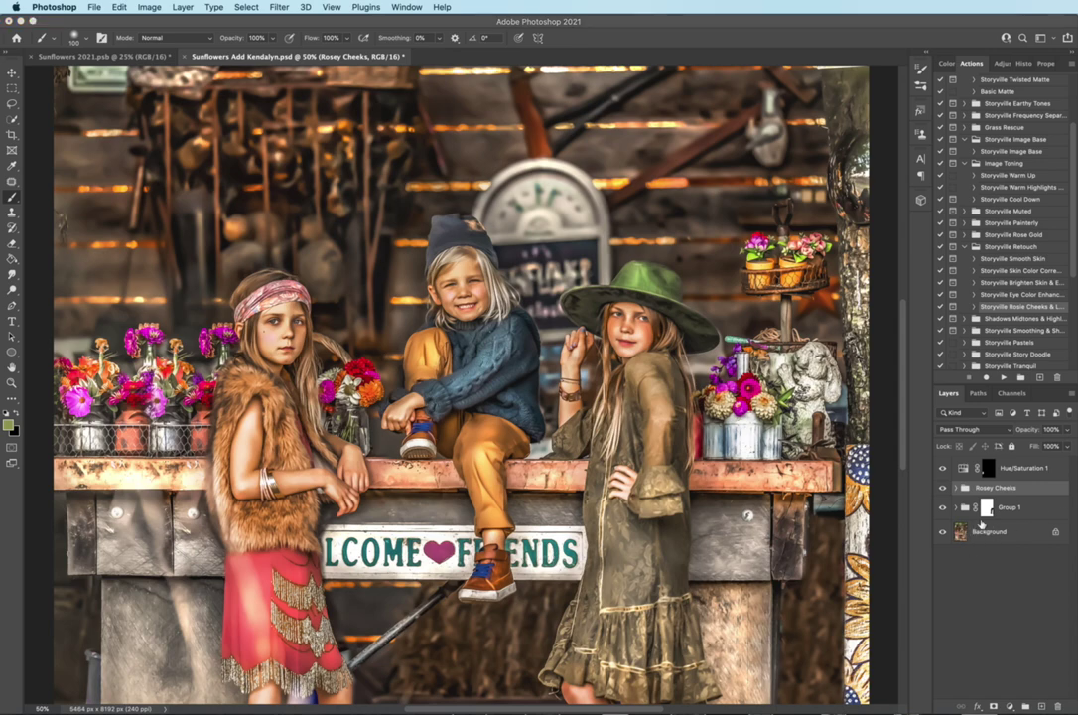
click(982, 586)
Place Storyville Sparkle 1.jpg from Finder into the Photoshop composite and set its blend mode to Soft Light.
key(super+minus)
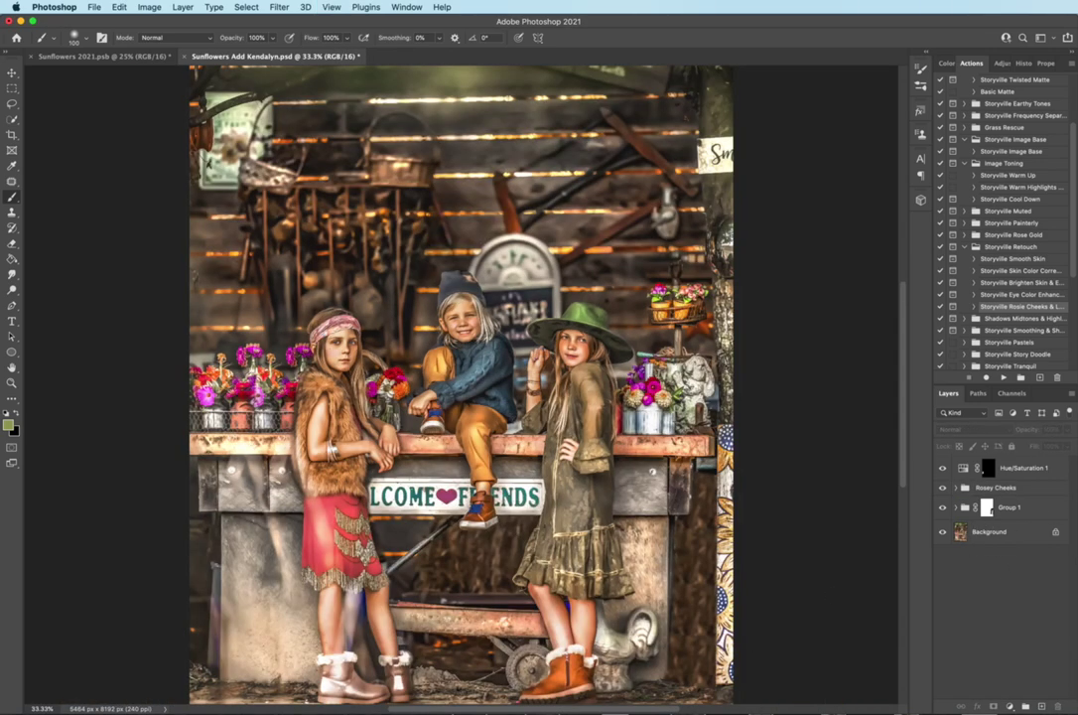
key(super+minus)
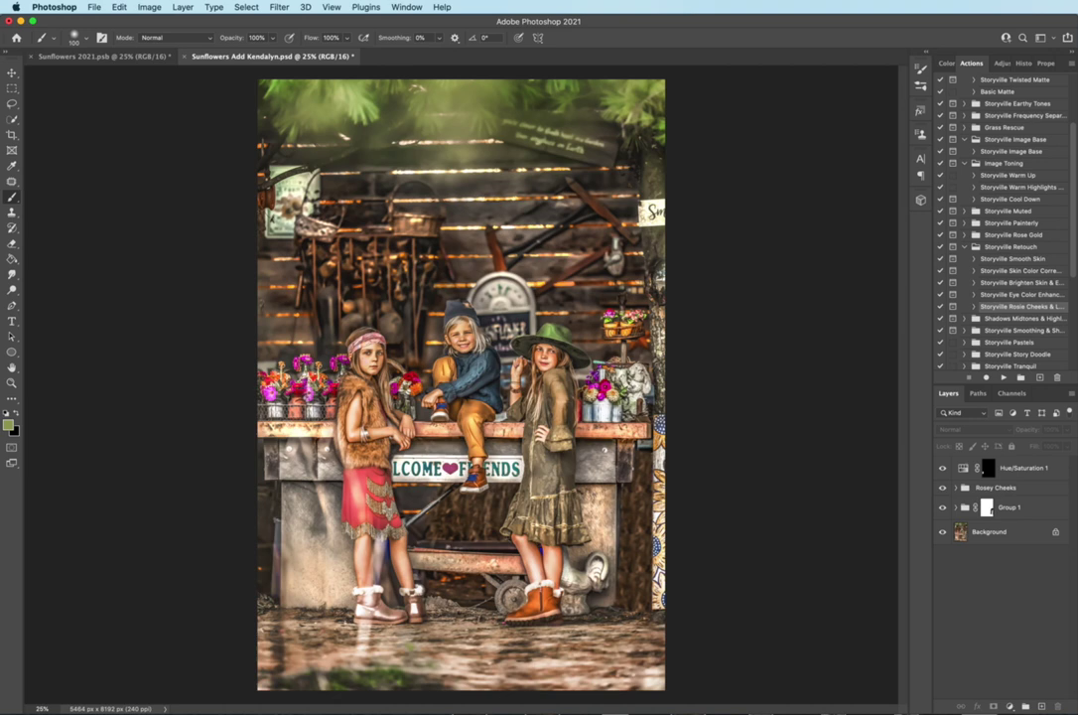
key(super+Tab)
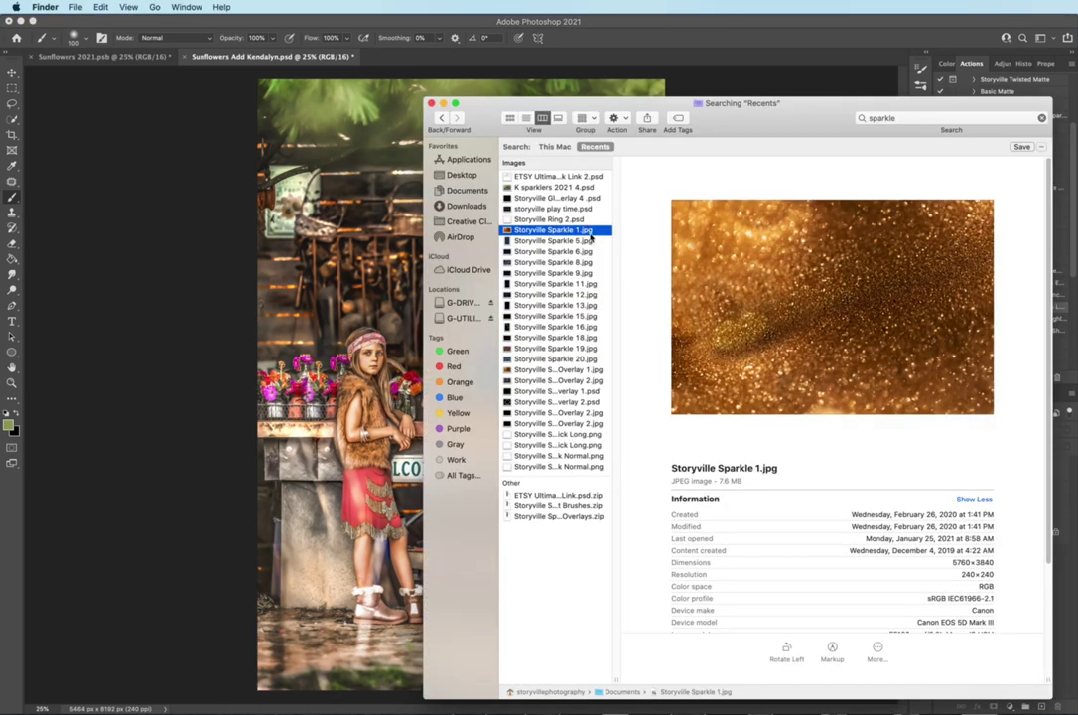
drag(587, 235, 357, 417)
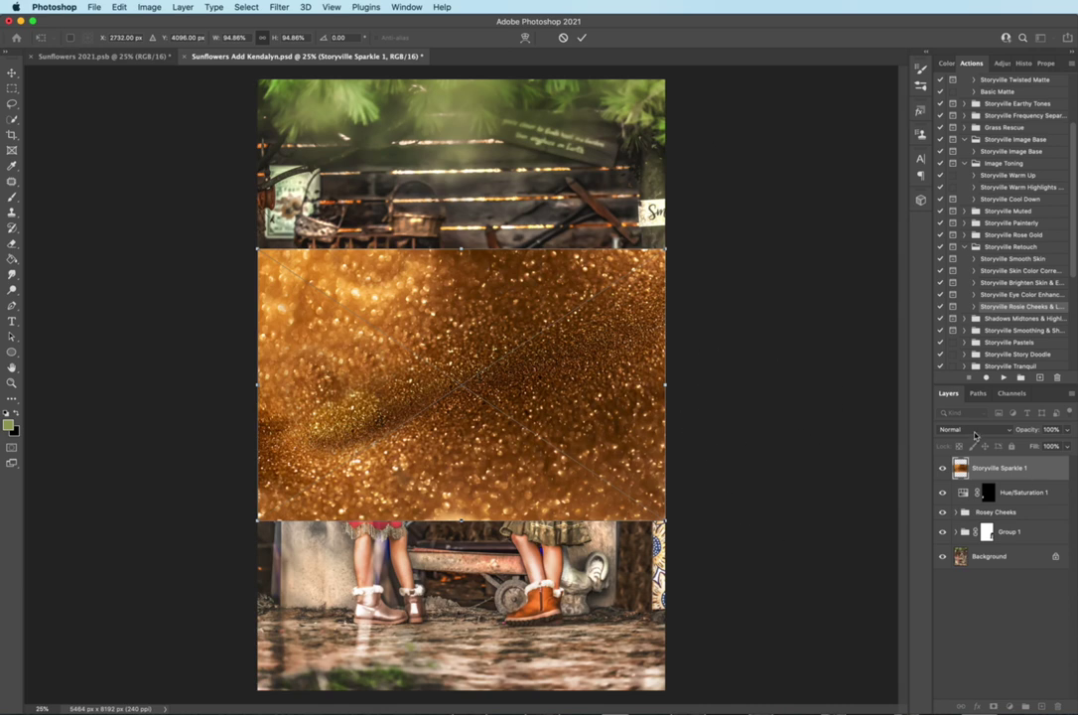
click(976, 433)
click(1031, 634)
key(alt+shift+f)
Scale the sparkle overlay to 105.66% and position it over the ground at X 2420.98 px, Y 7889.68 px.
key(super+minus)
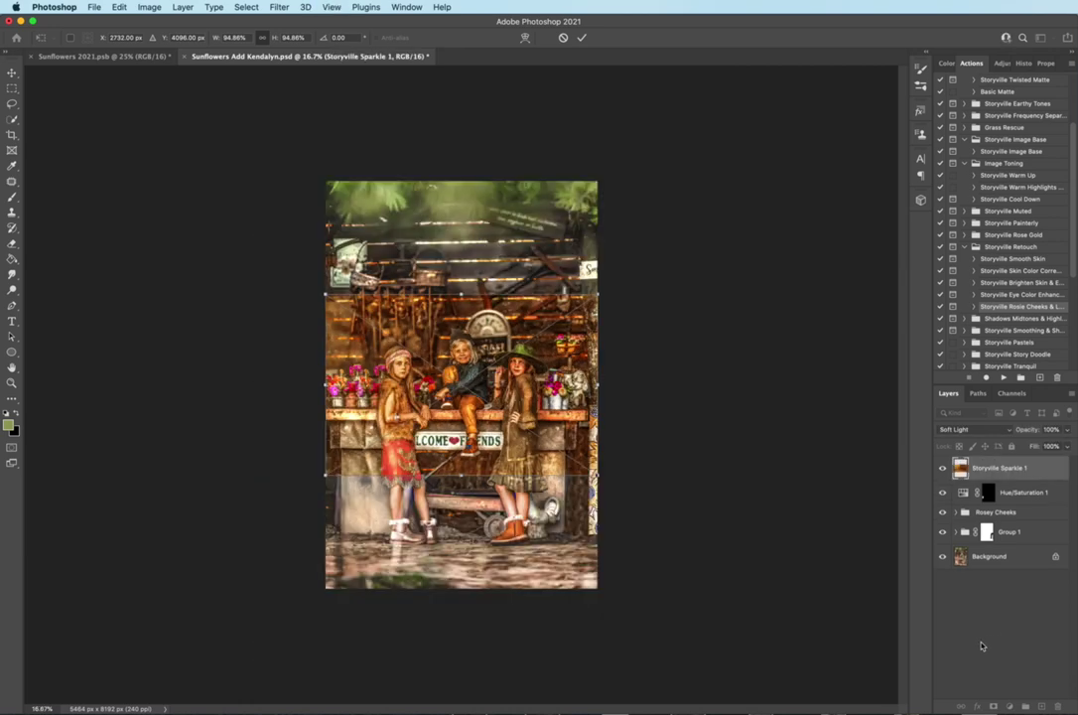
drag(464, 314, 585, 577)
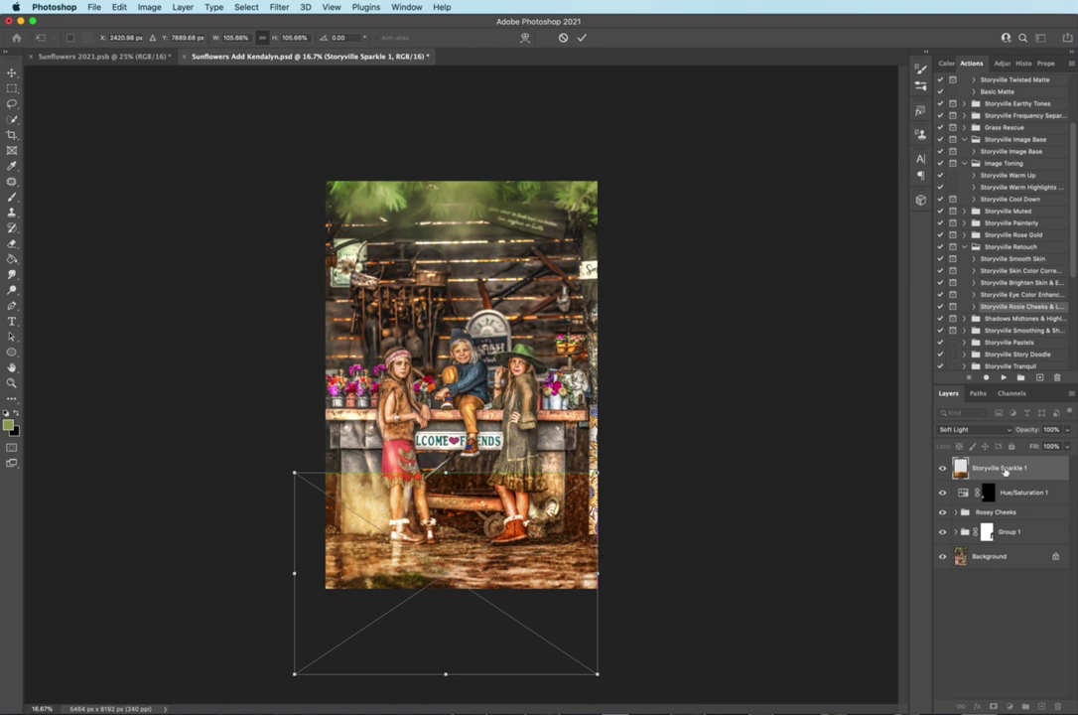
key(Return)
key(b)
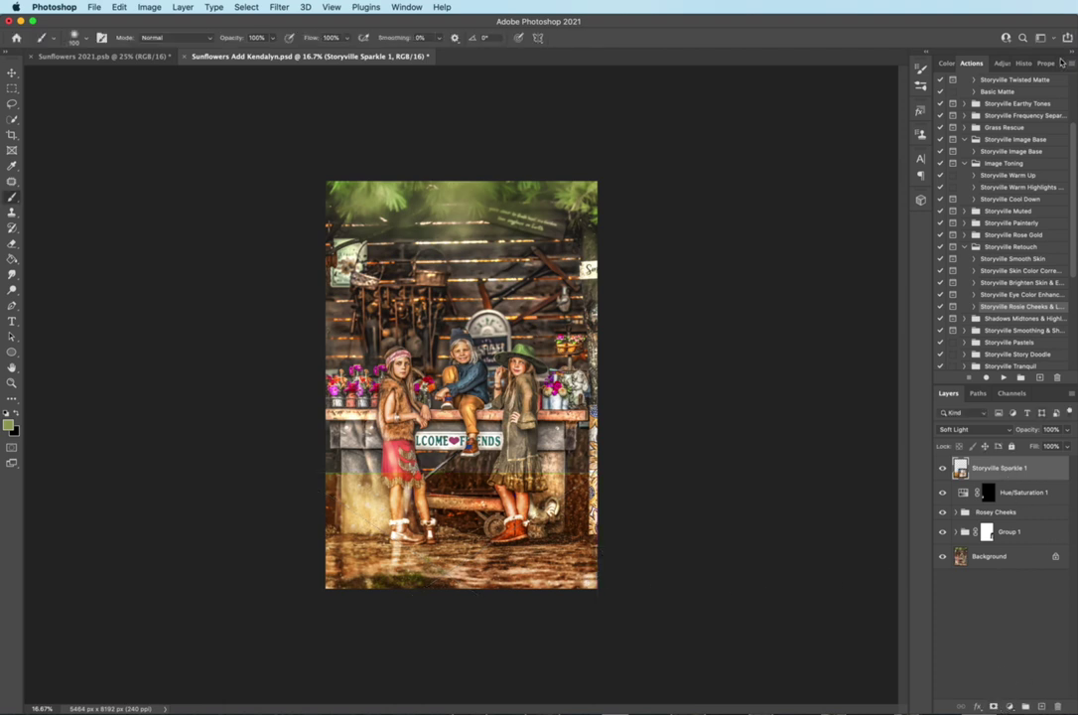
Add a Hue/Saturation adjustment clipped to the sparkle overlay and set its saturation to -100.
click(1001, 64)
click(974, 107)
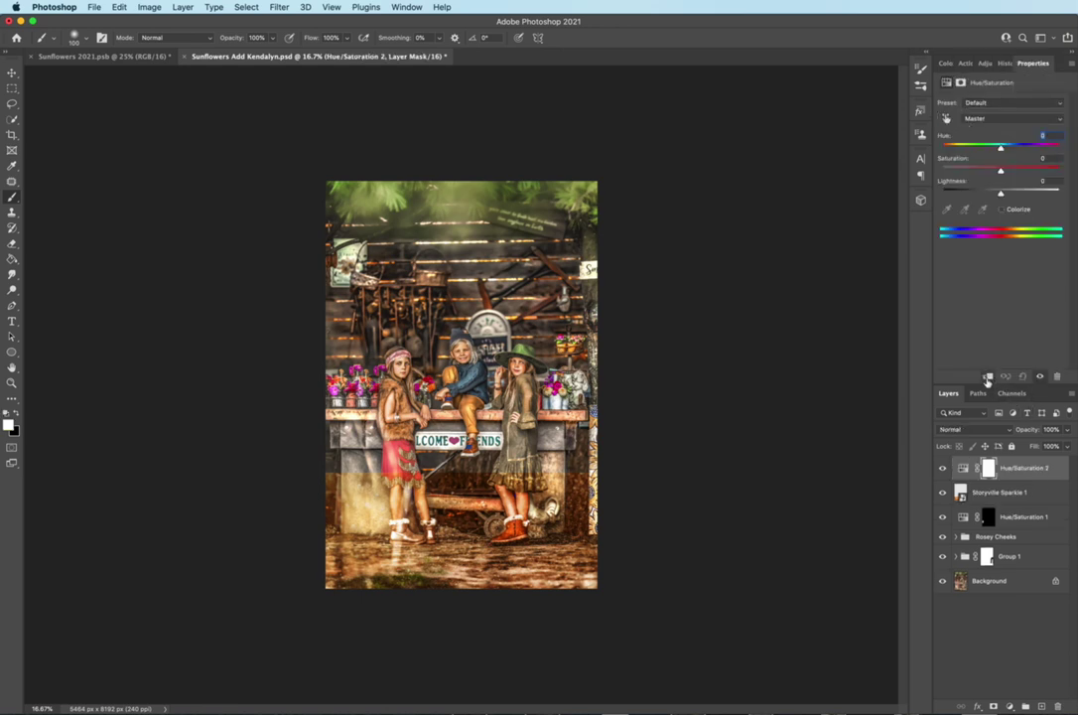
click(989, 377)
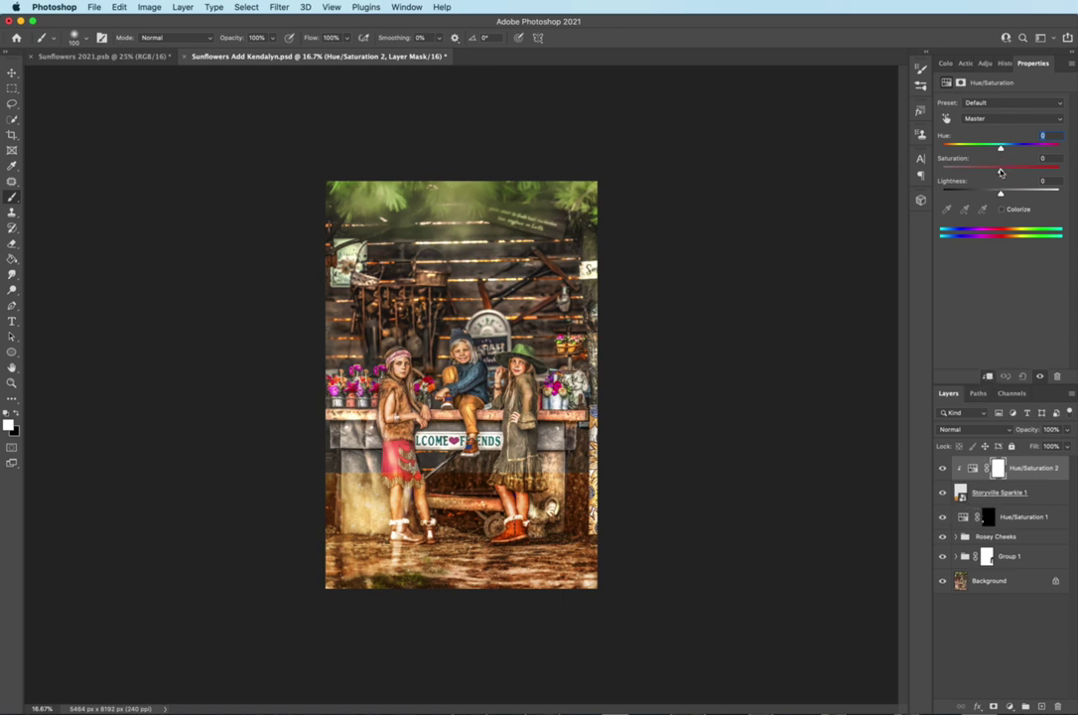
drag(1001, 170, 915, 168)
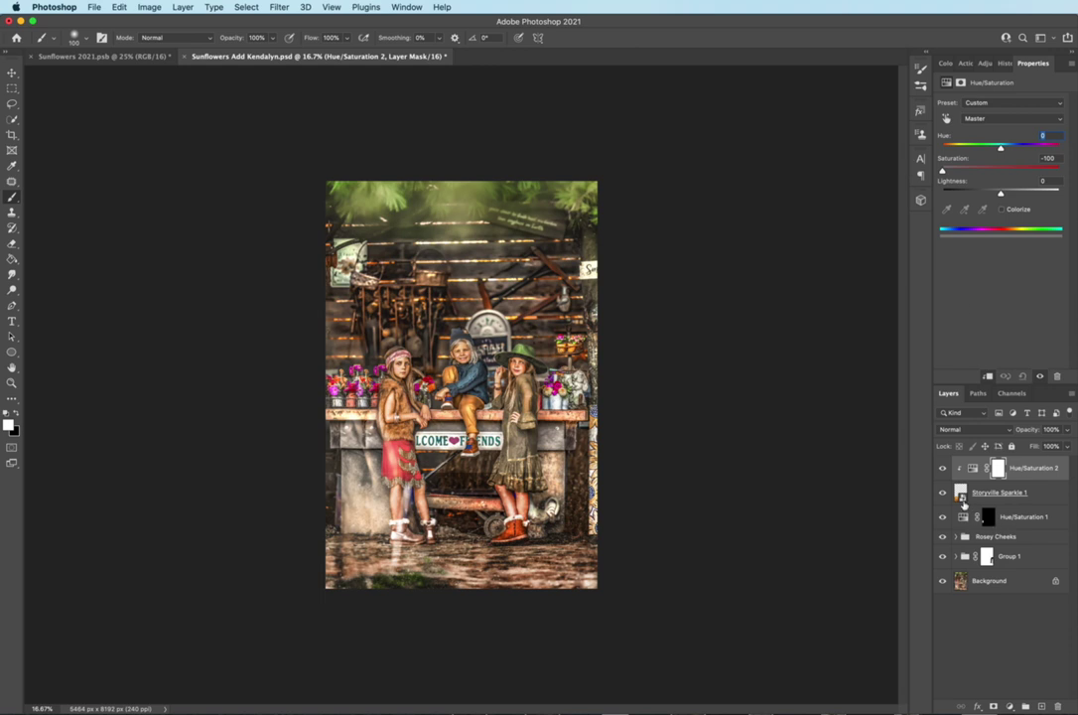
Add a white mask to the Storyville Sparkle 1 layer and make black the paint colour.
click(961, 492)
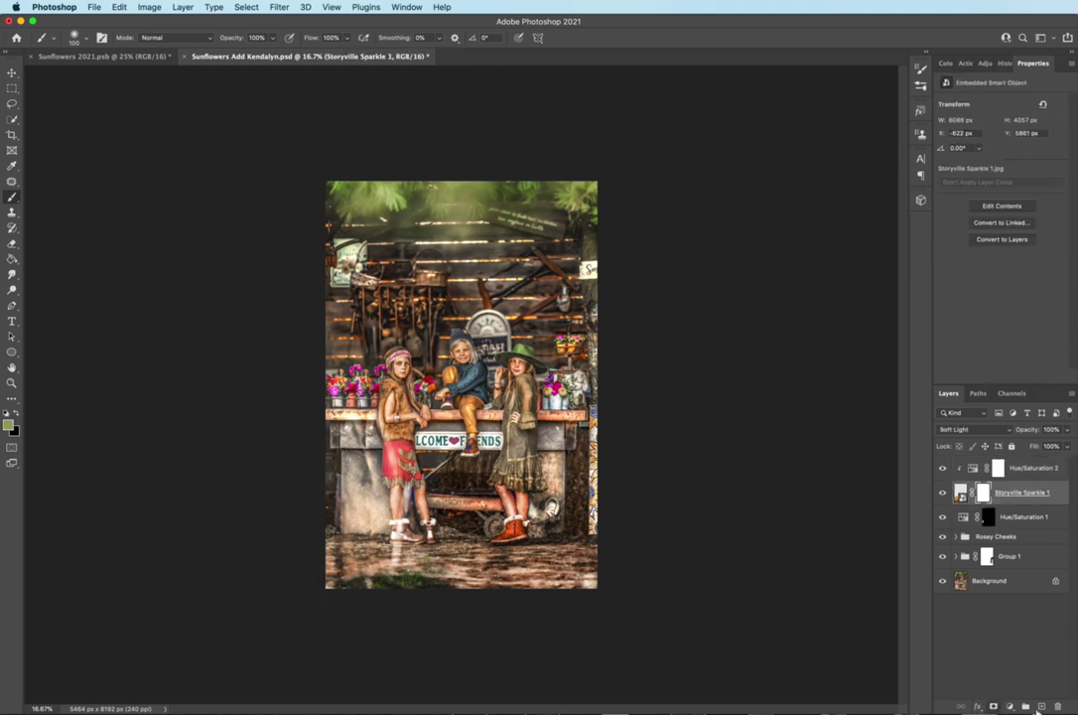
click(994, 706)
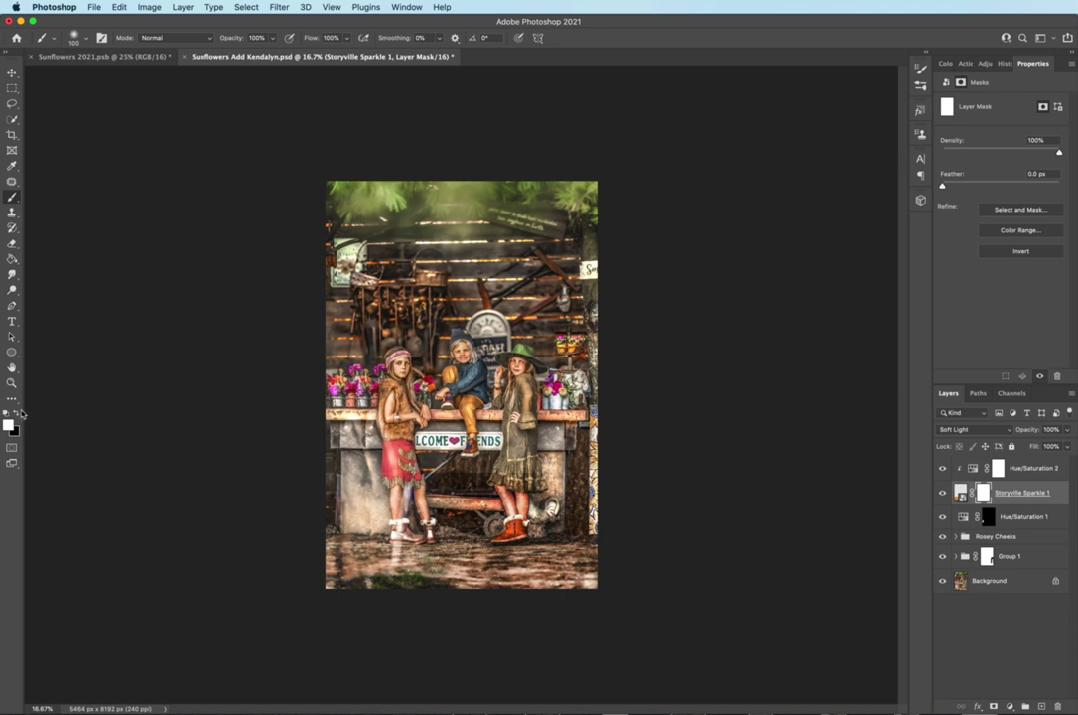
key(x)
Paint black on the sparkle mask with a 1100 px brush, clearing the overlay from the counter base and the girls' legs.
key(super+equal)
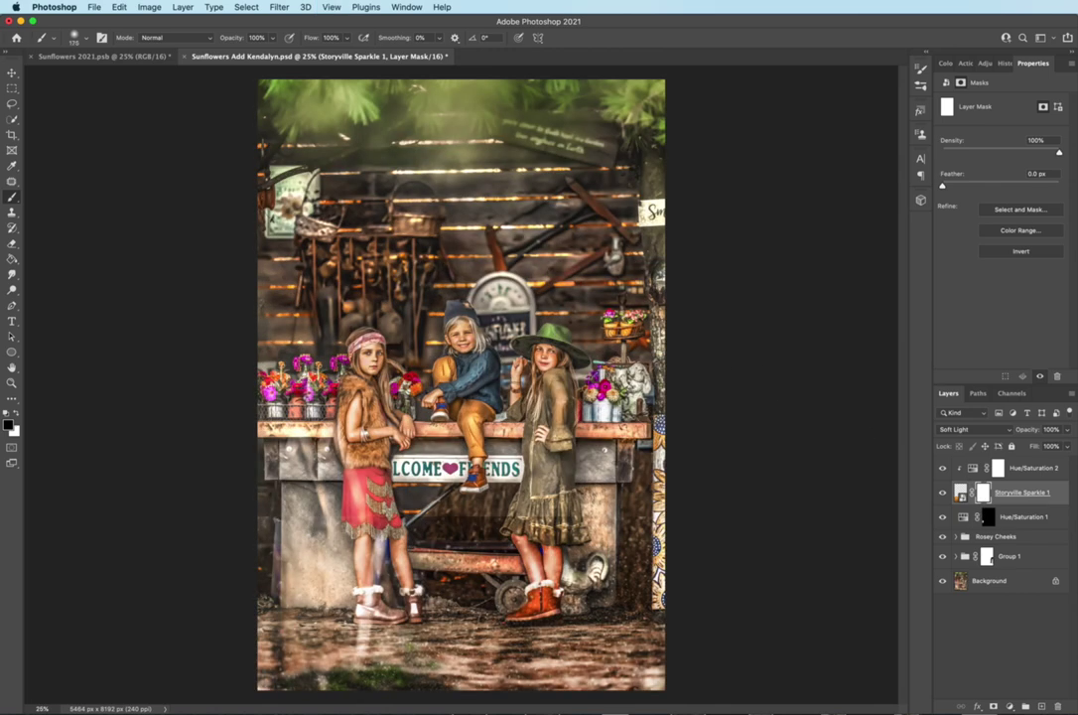
key(bracketright)
key(bracketright)
key(bracketright)
key(bracketright)
key(bracketright)
key(bracketright)
mouse_move(437, 474)
mouse_down()
mouse_move(472, 477)
mouse_move(497, 506)
mouse_move(521, 596)
mouse_up()
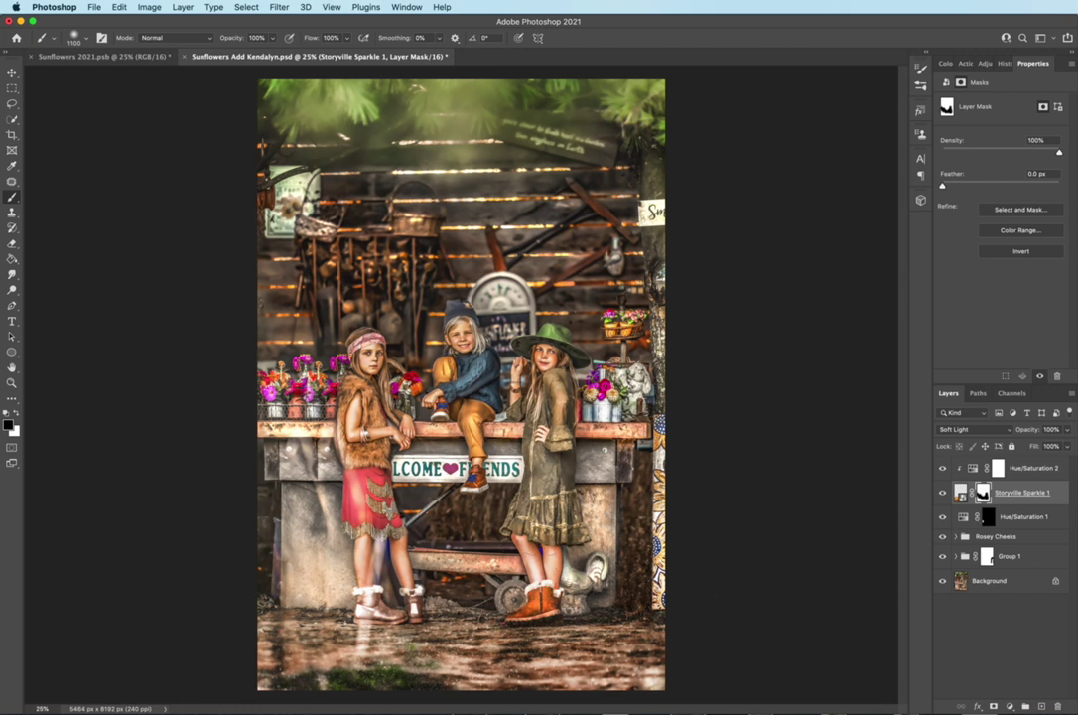
Reduce the brush to 800 px and compare the ground with the sparkle overlay hidden and shown.
key(bracketleft)
key(bracketleft)
key(bracketleft)
click(943, 493)
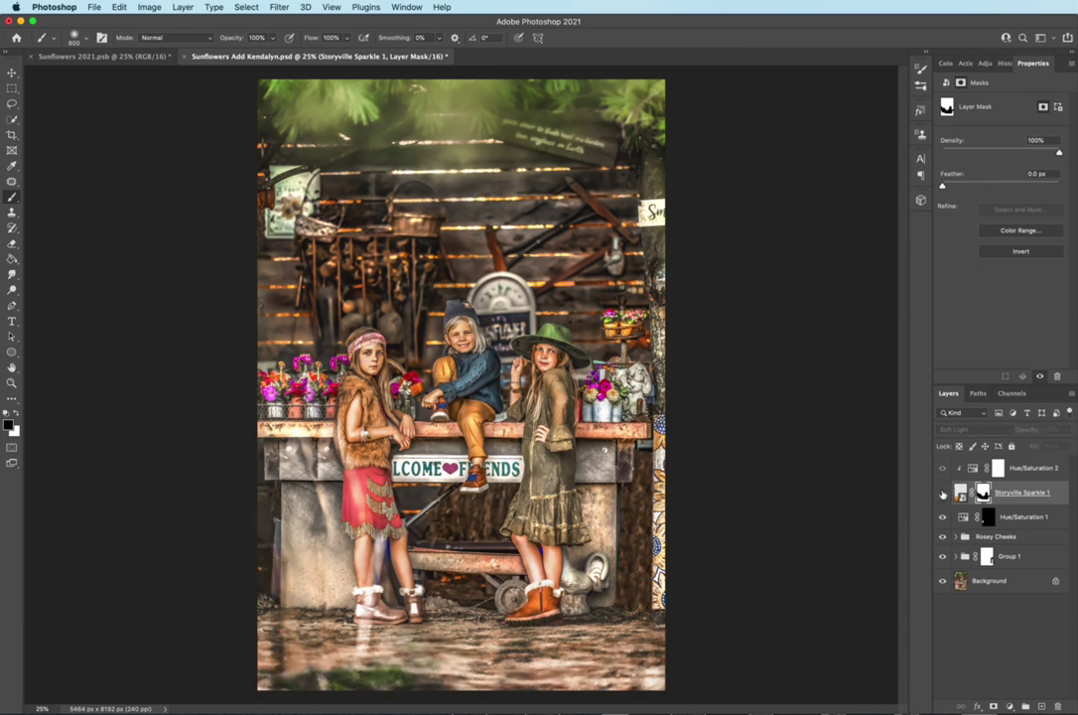
click(943, 493)
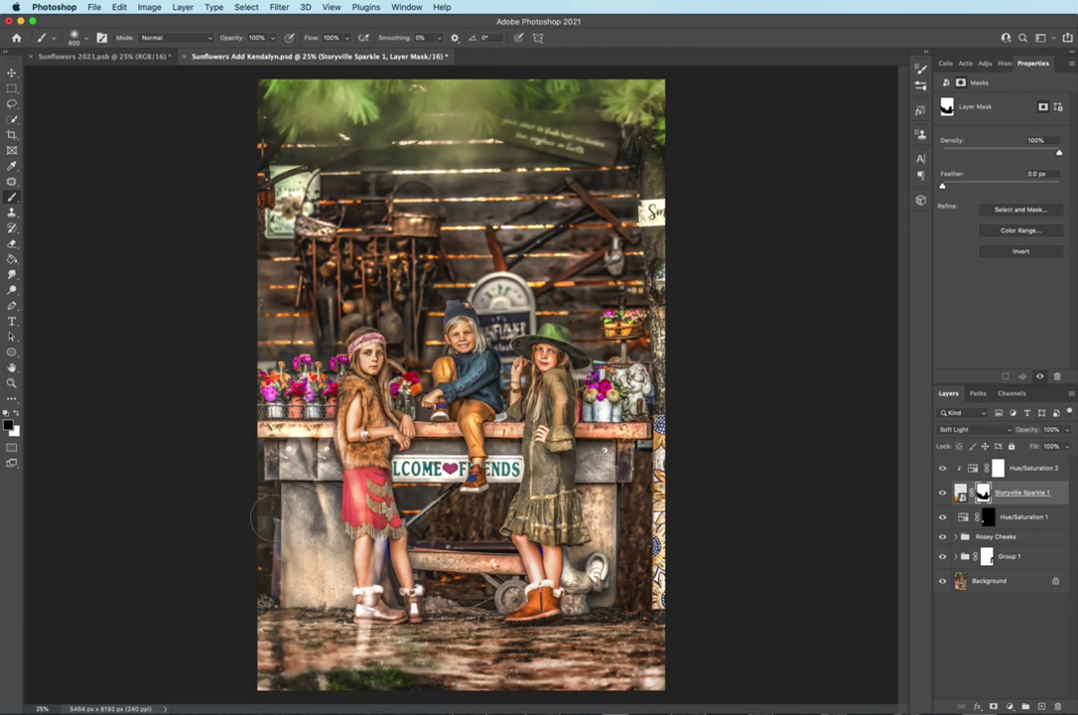
key(super+minus)
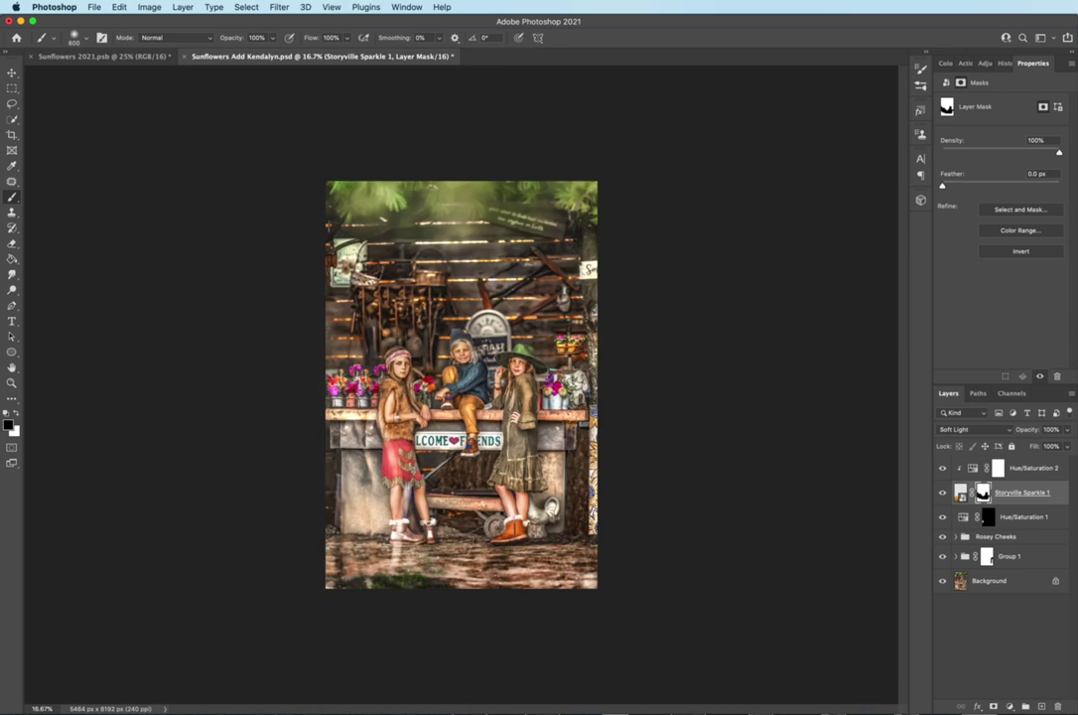
Flatten the image from the Hue/Saturation 2 layer down and duplicate the resulting background layer.
click(1033, 468)
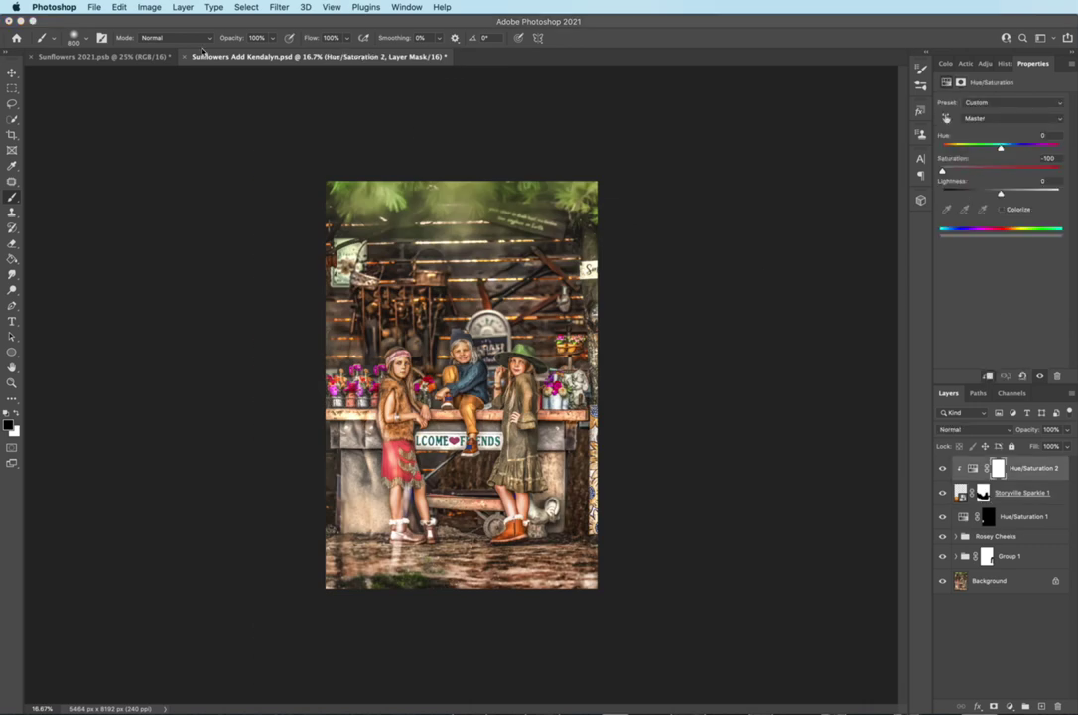
click(187, 6)
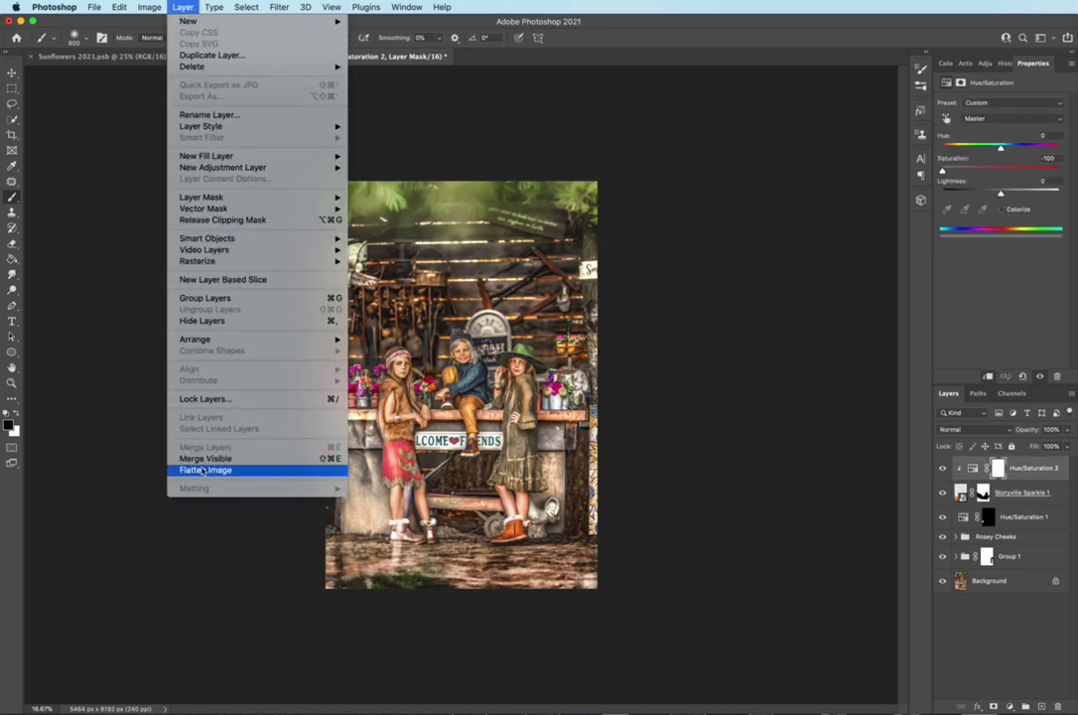
click(209, 470)
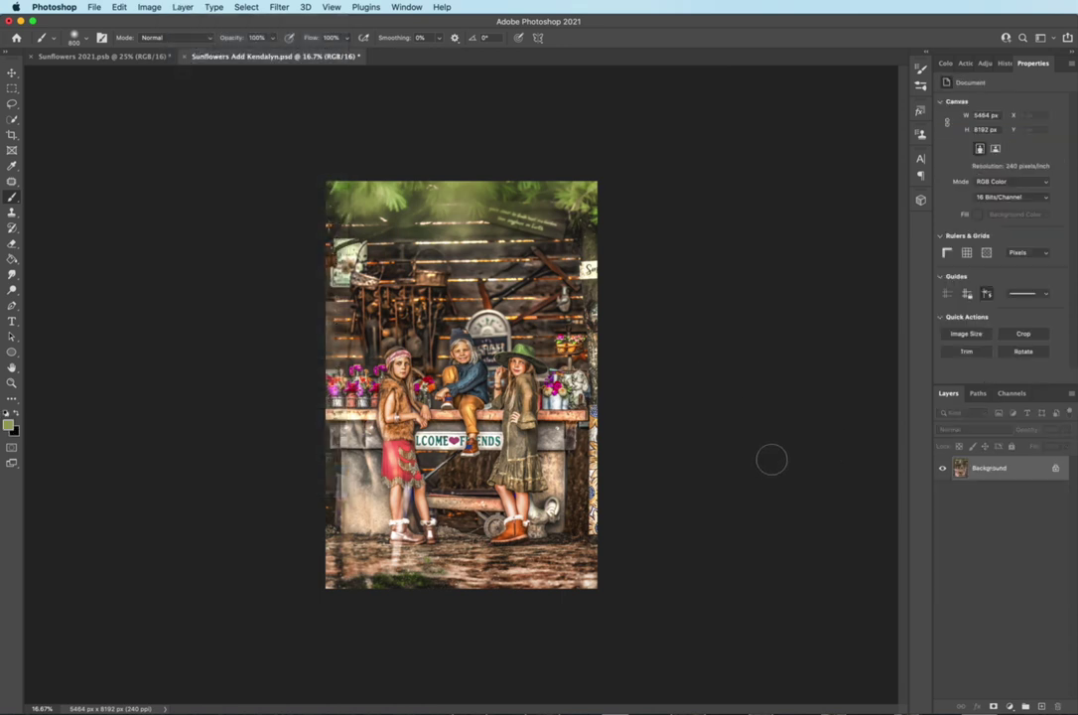
key(super+j)
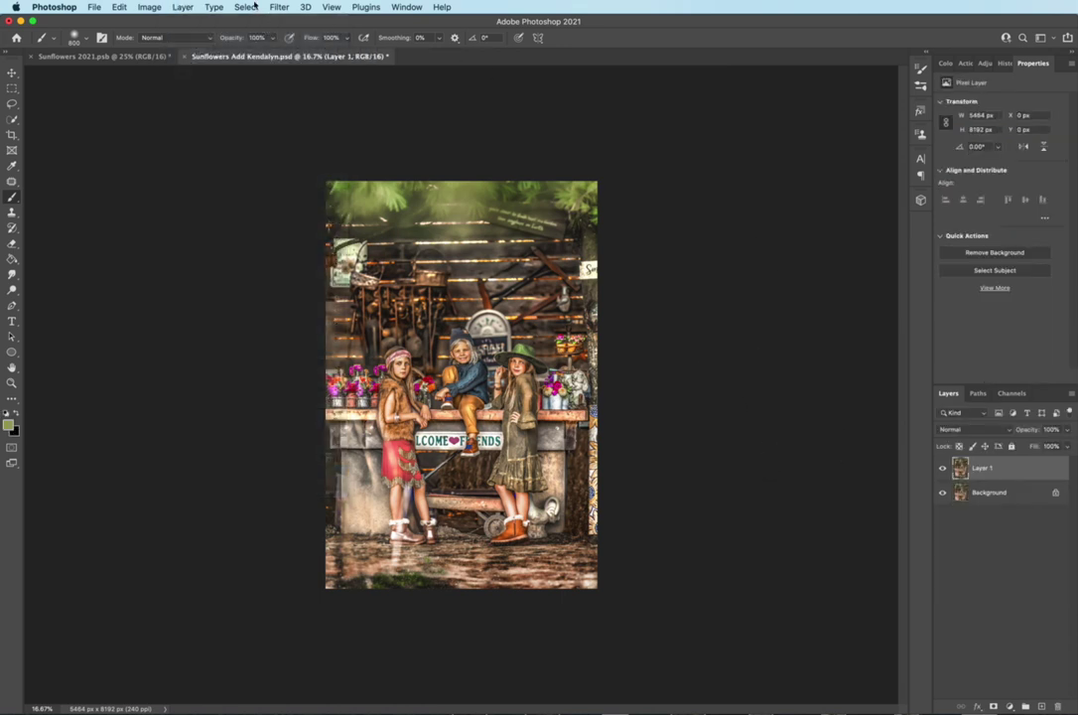
Open the Liquify filter on the duplicate layer and shrink its window to fit the screen.
click(244, 7)
mouse_move(281, 8)
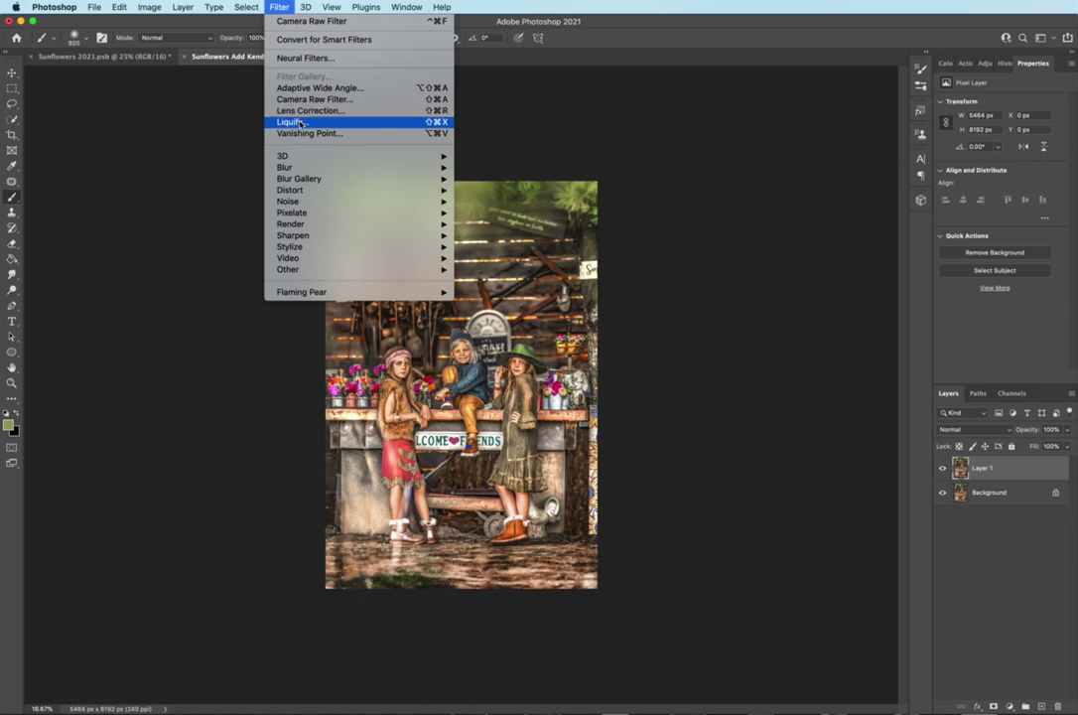
click(359, 123)
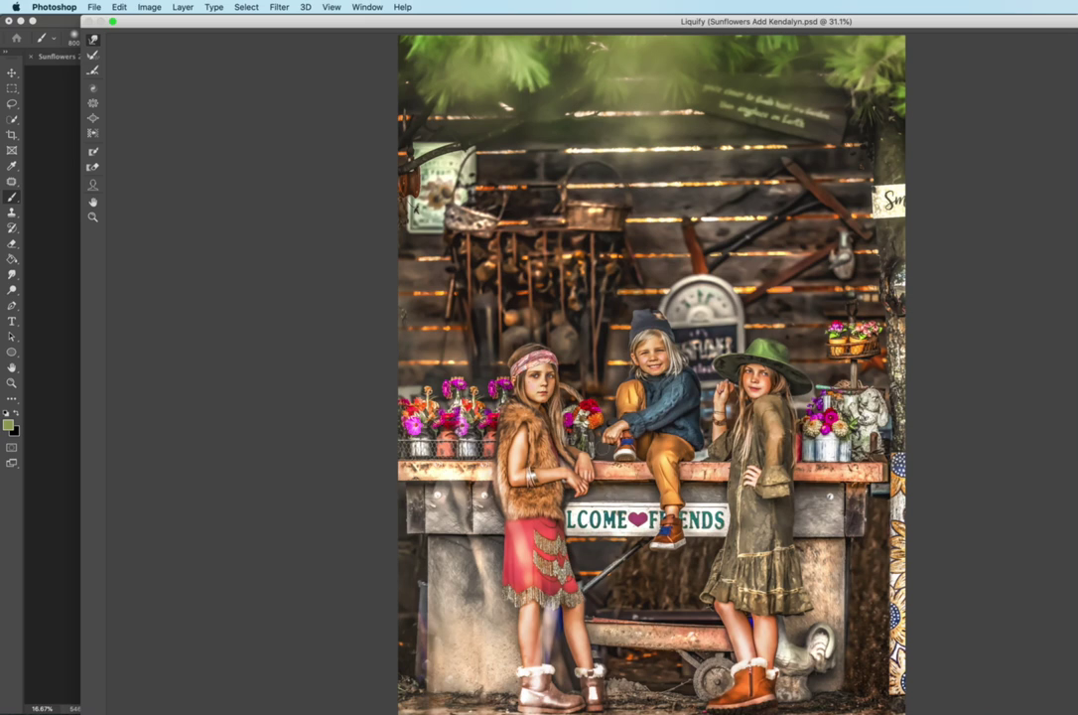
mouse_move(1077, 714)
mouse_down()
mouse_move(1069, 692)
mouse_move(987, 638)
mouse_move(1020, 691)
mouse_up()
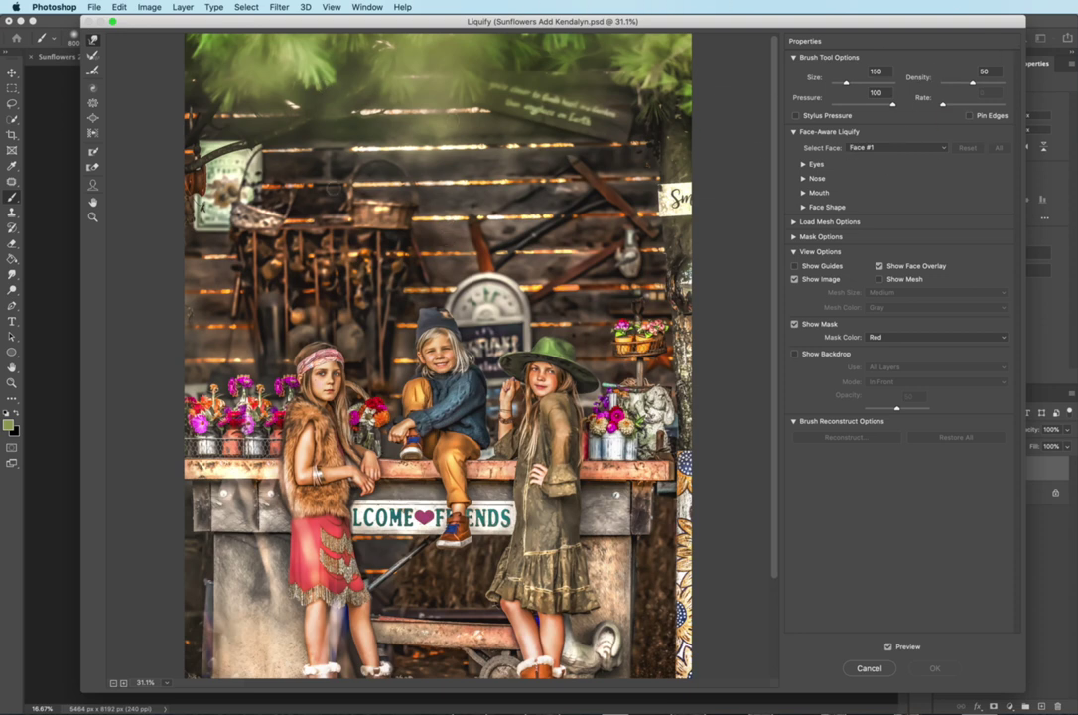
Nudge the crown of the headband girl's hair inward with a 400 px Liquify warp brush and apply the filter.
key(bracketright)
key(bracketright)
key(bracketright)
key(bracketright)
key(bracketright)
drag(298, 344, 302, 346)
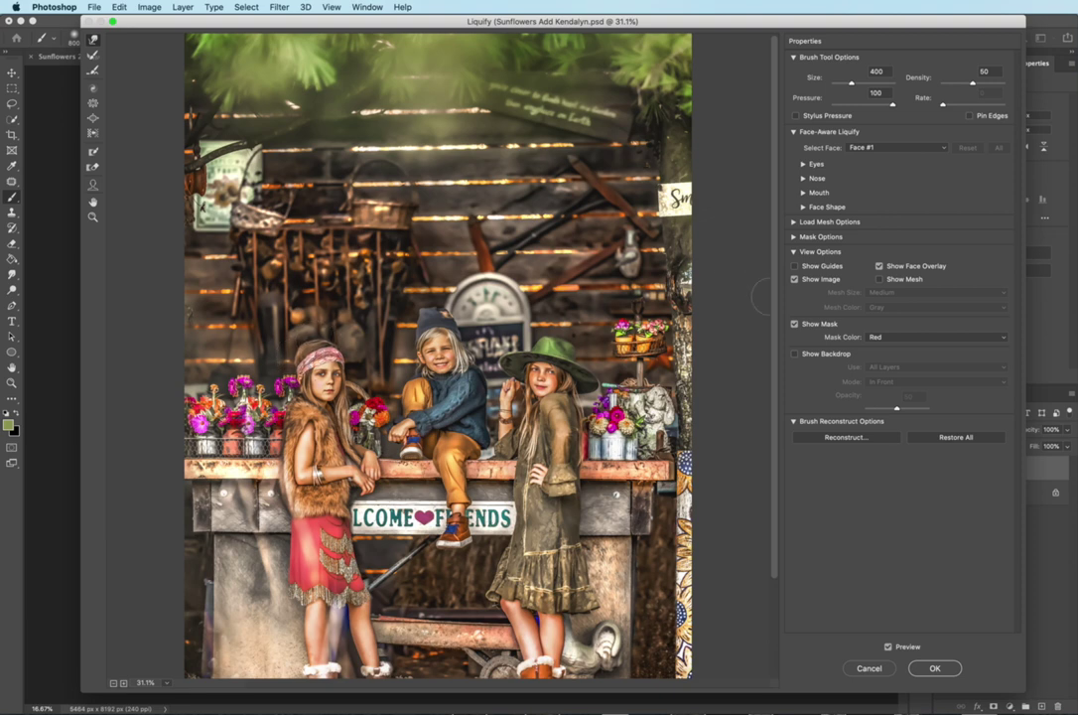
key(bracketleft)
key(bracketright)
key(bracketright)
click(936, 669)
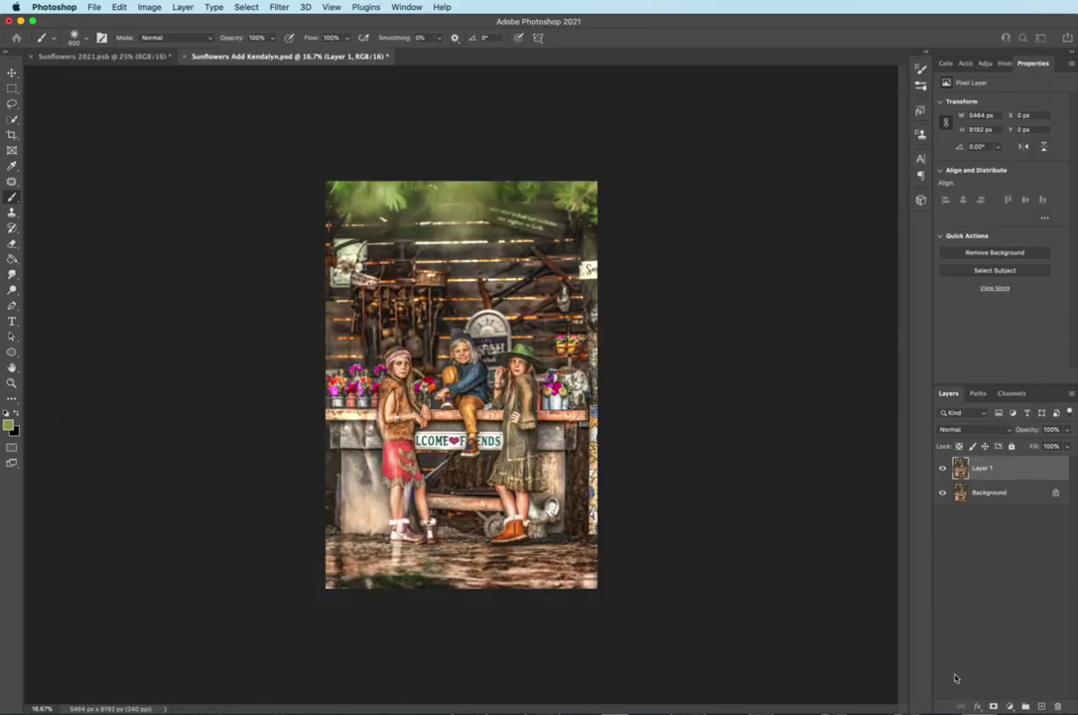
Compare the children with the liquified layer hidden and shown, and enlarge the brush to 5000 px.
key(super+equal)
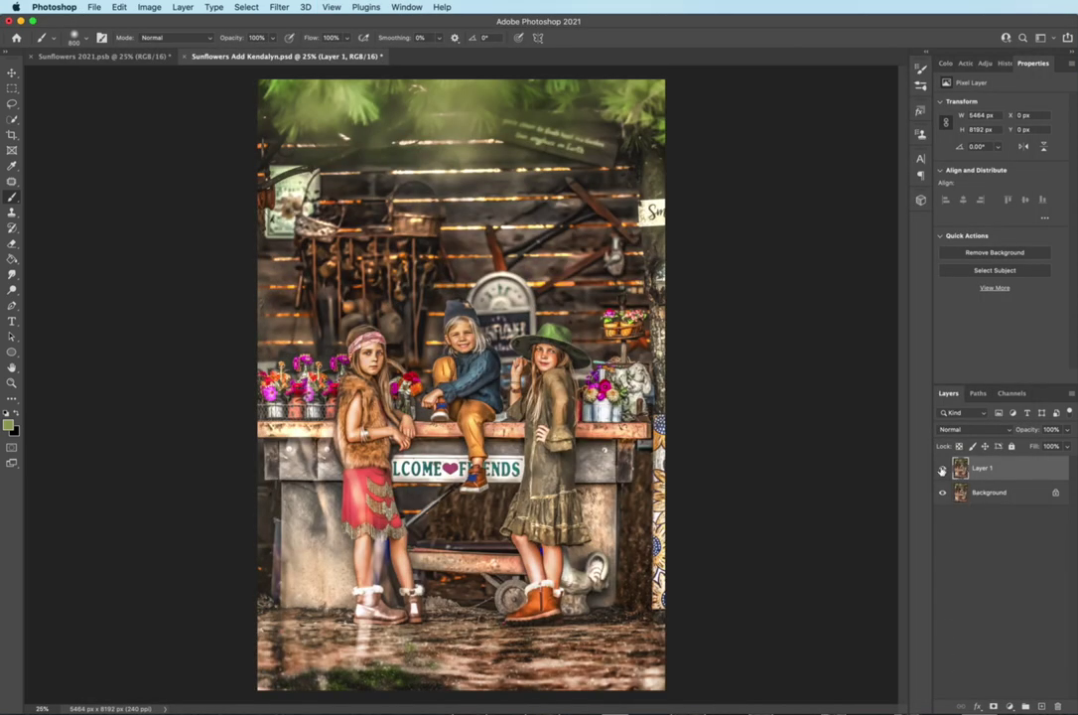
click(942, 469)
click(943, 469)
key(])
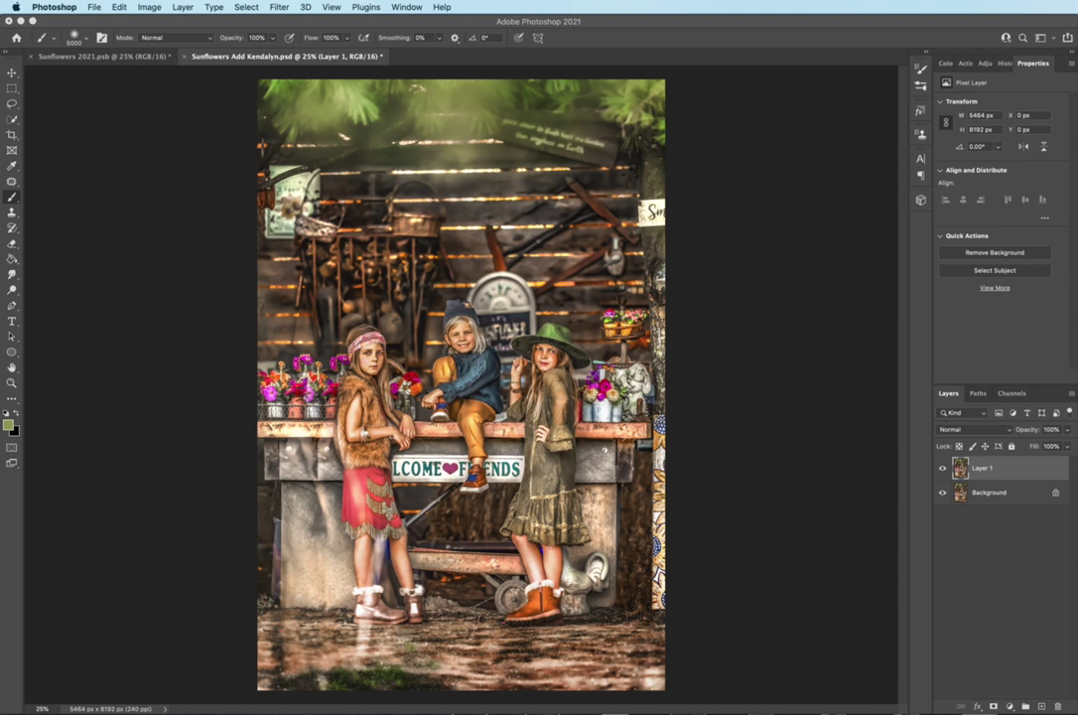
Add a Hue/Saturation adjustment and set the Blues saturation to -100, sampling the blue tint between the green-hatted girl's legs.
click(979, 63)
click(974, 106)
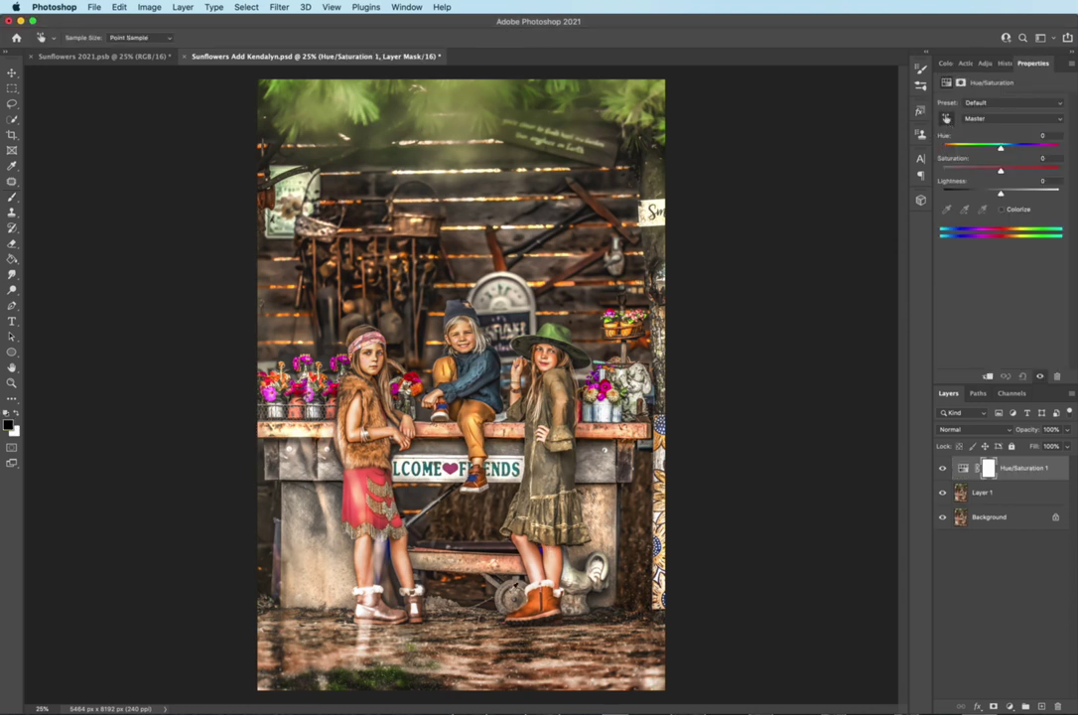
click(546, 546)
drag(1001, 171, 790, 138)
Invert the Hue/Saturation mask and paint white with a 1700 px brush over the blue tint between the green-hatted girl's legs.
click(13, 208)
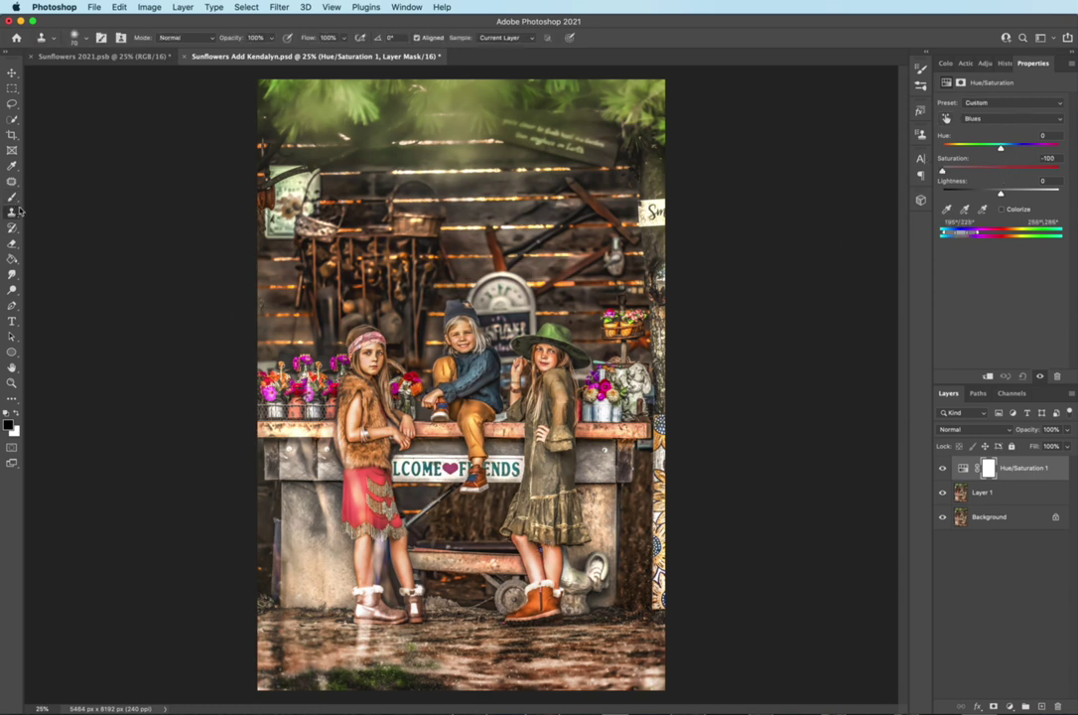
click(13, 197)
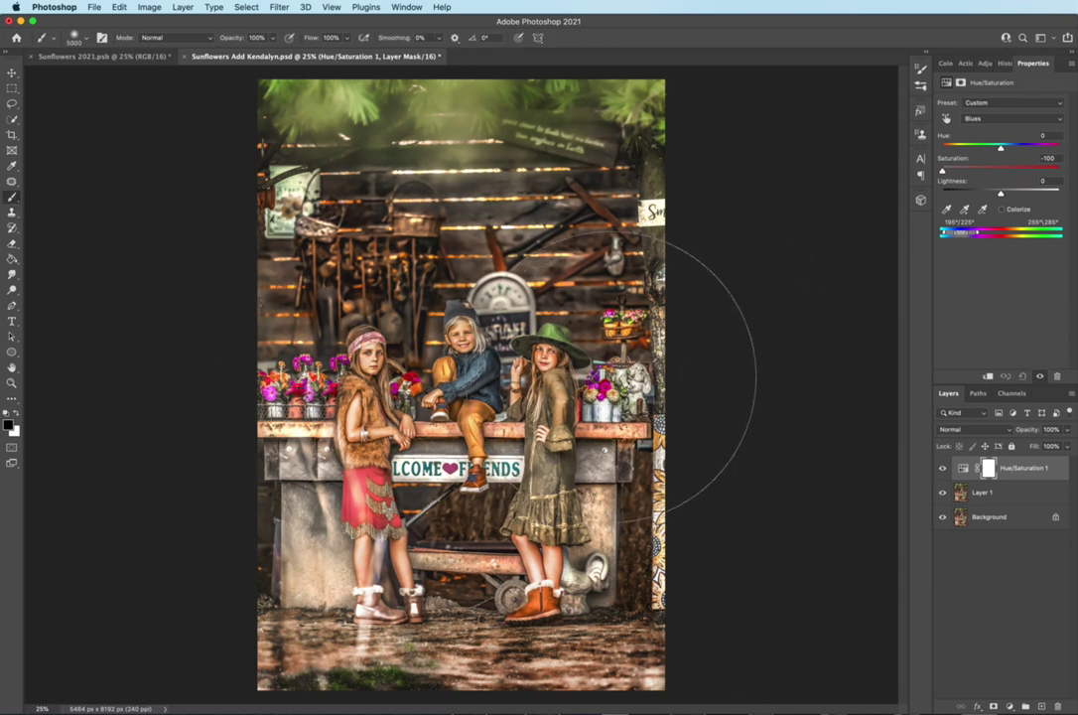
key(super+i)
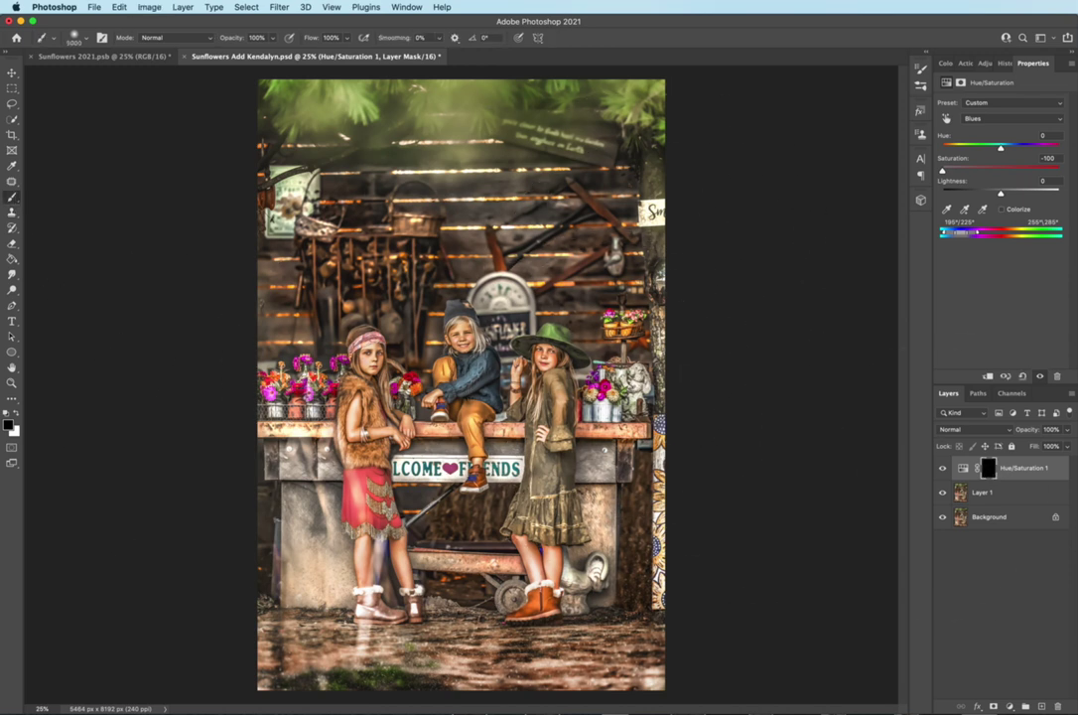
key(bracketleft)
key(x)
key(bracketleft)
key(bracketleft)
key(bracketleft)
key(bracketleft)
key(bracketleft)
key(bracketleft)
key(bracketleft)
key(bracketleft)
Add a Curves adjustment and darken the image with a midtone point at input 157, output 147.
click(992, 65)
click(997, 92)
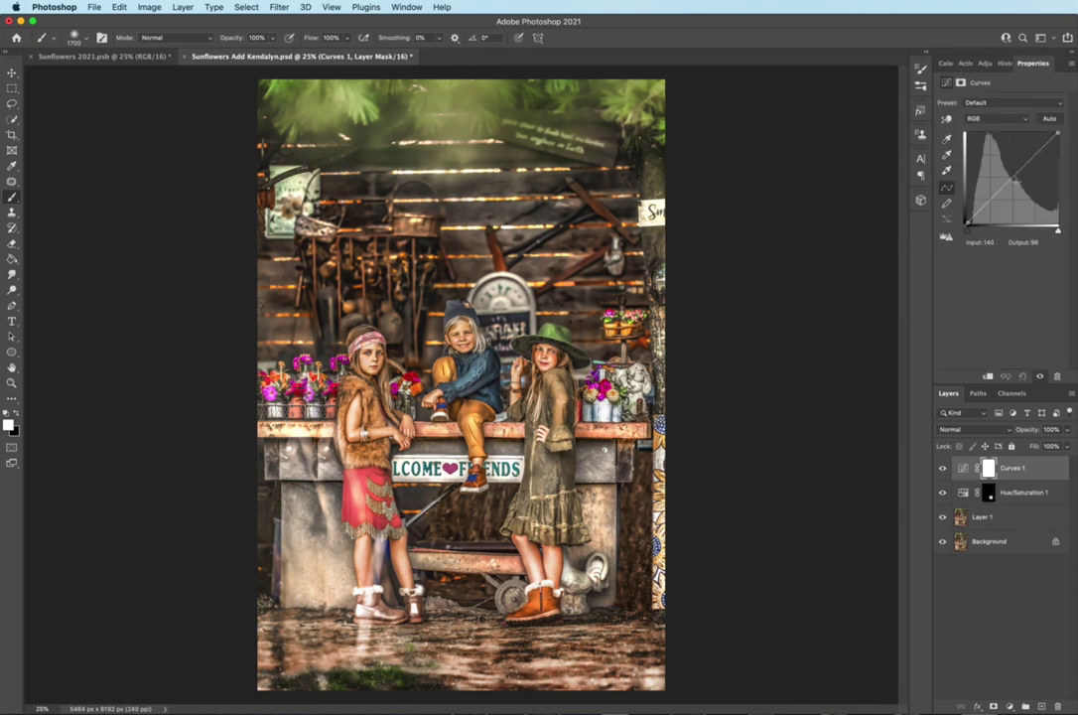
click(1014, 178)
drag(1015, 178, 1023, 171)
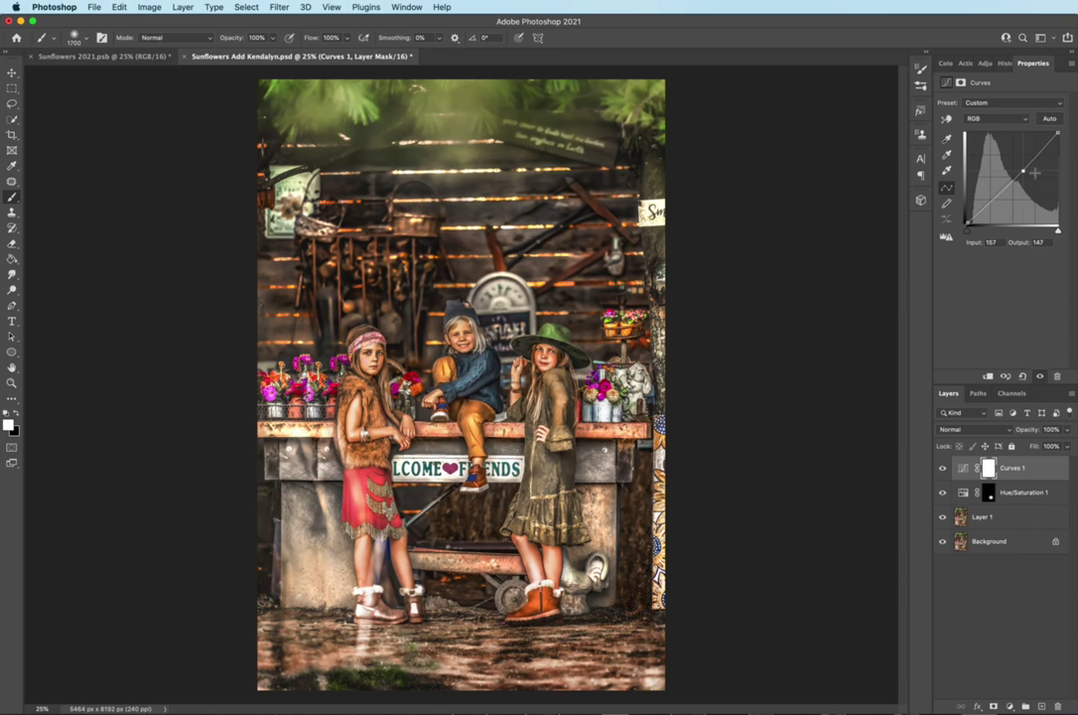
Make black the paint colour and use a very large soft brush on the Curves mask to clear the darkening from the children.
click(16, 416)
key(bracketright)
key(bracketright)
key(bracketright)
key(bracketright)
key(bracketright)
key(bracketright)
key(bracketright)
key(bracketright)
key(bracketright)
key(bracketright)
key(bracketright)
key(bracketright)
key(bracketright)
key(bracketright)
key(bracketright)
key(bracketright)
key(bracketright)
key(bracketright)
key(bracketright)
key(bracketright)
key(bracketright)
key(bracketright)
key(bracketright)
key(bracketright)
key(bracketright)
key(bracketright)
key(bracketright)
key(bracketright)
key(bracketright)
key(bracketright)
key(bracketright)
key(bracketright)
key(bracketright)
key(bracketleft)
click(457, 382)
Reduce the brush to 4200 px and compare the image with the Curves vignette hidden and shown.
key(bracketleft)
key(bracketleft)
key(bracketleft)
key(bracketleft)
key(bracketleft)
key(bracketleft)
click(945, 470)
click(946, 475)
key(bracketleft)
Switch to Finder, place the original photo's preview beside the edited image to compare them, and return to Photoshop.
key(super+Tab)
mouse_move(994, 58)
mouse_down()
mouse_move(983, 63)
mouse_move(1002, 71)
mouse_up()
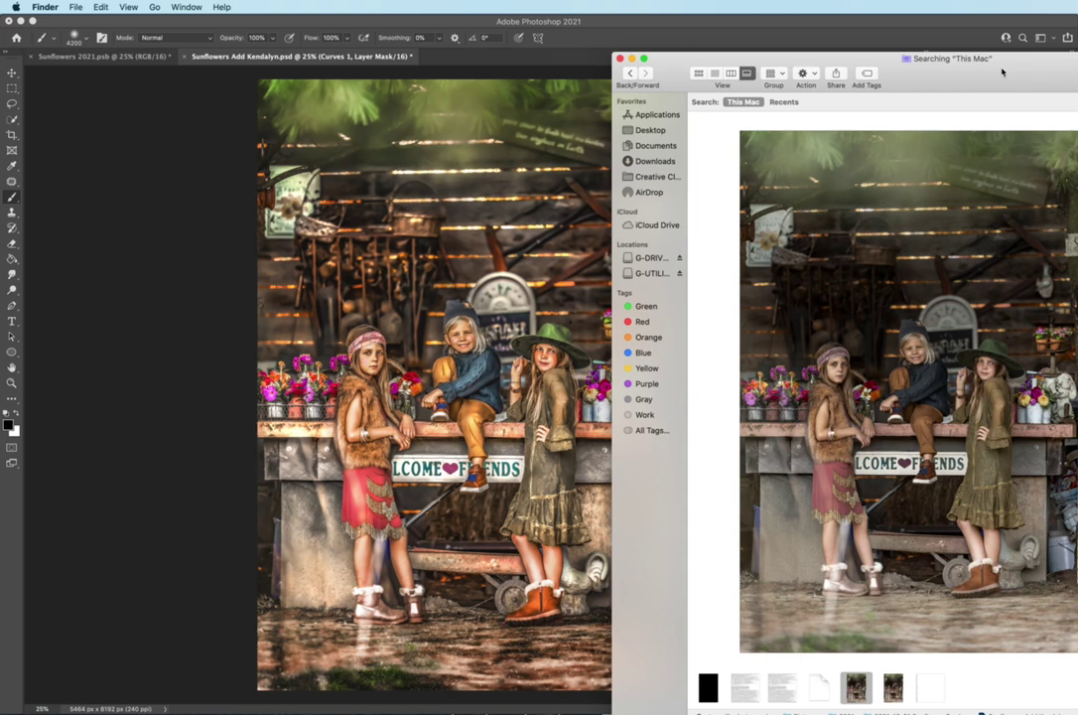
drag(1002, 71, 1001, 72)
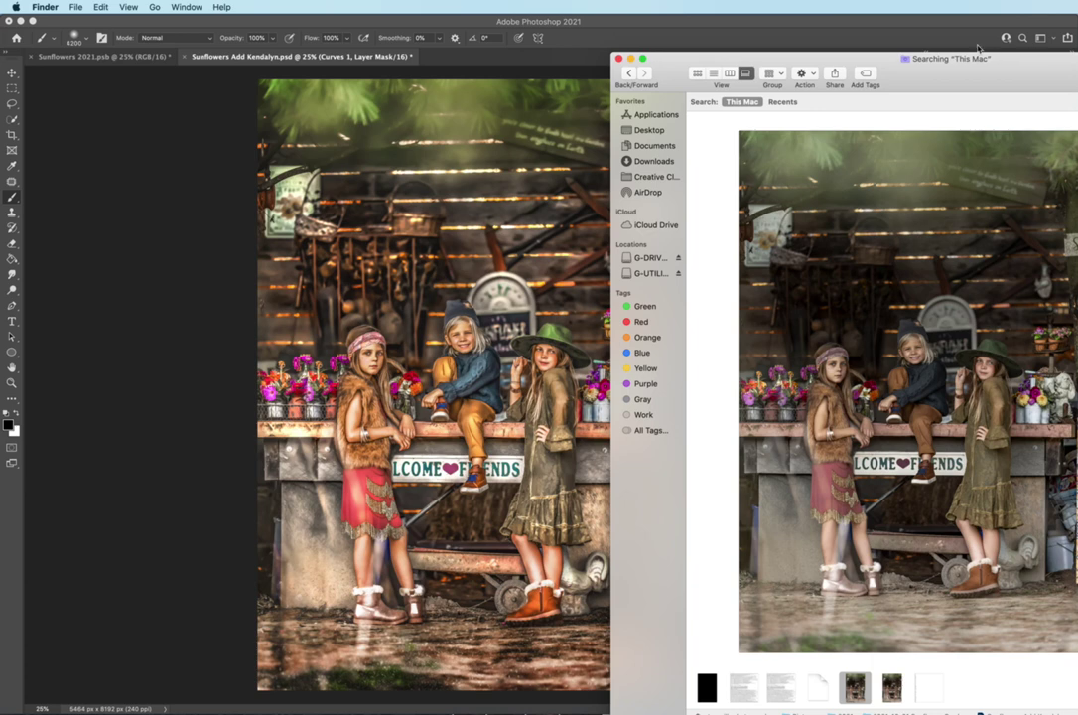
click(812, 20)
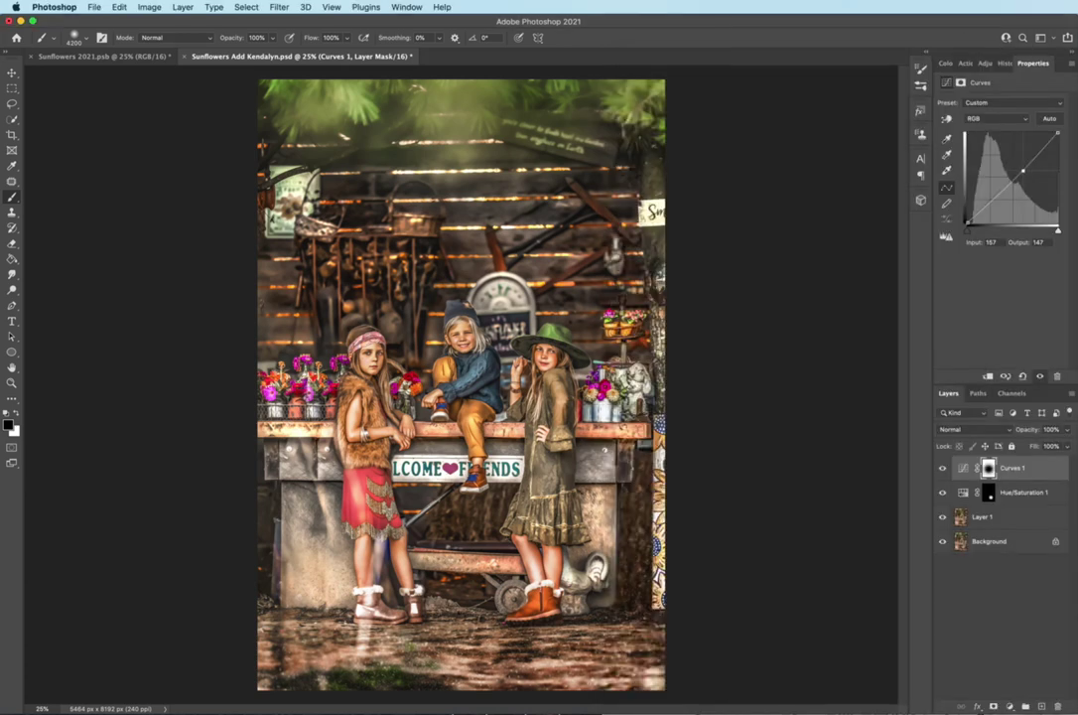